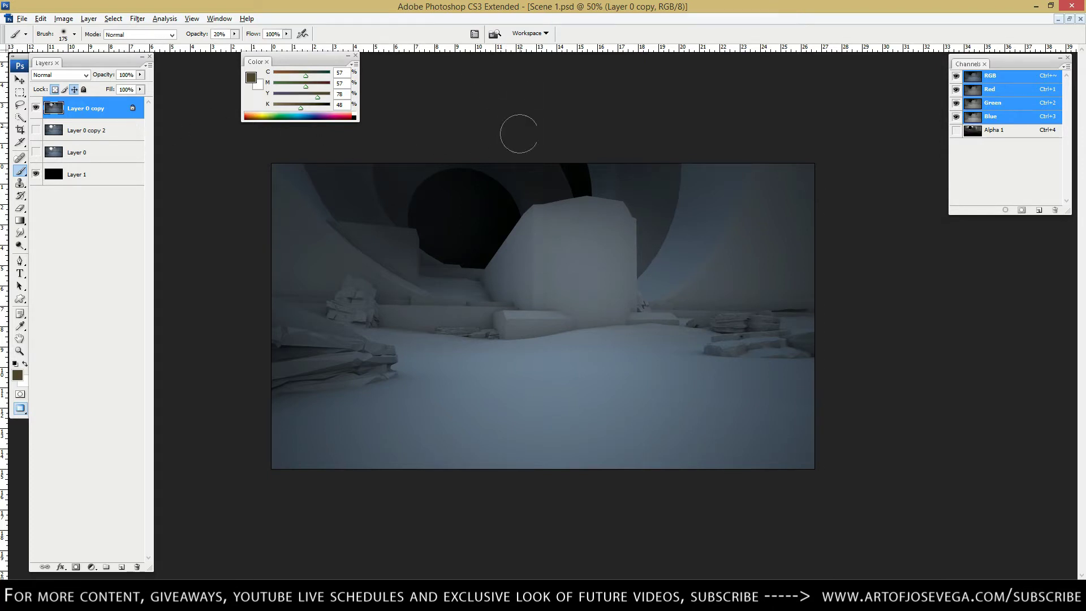
Step: Switch to full-screen view with the menu bar and add a new layer above Layer 0 copy in Multiply blend mode
key("f")
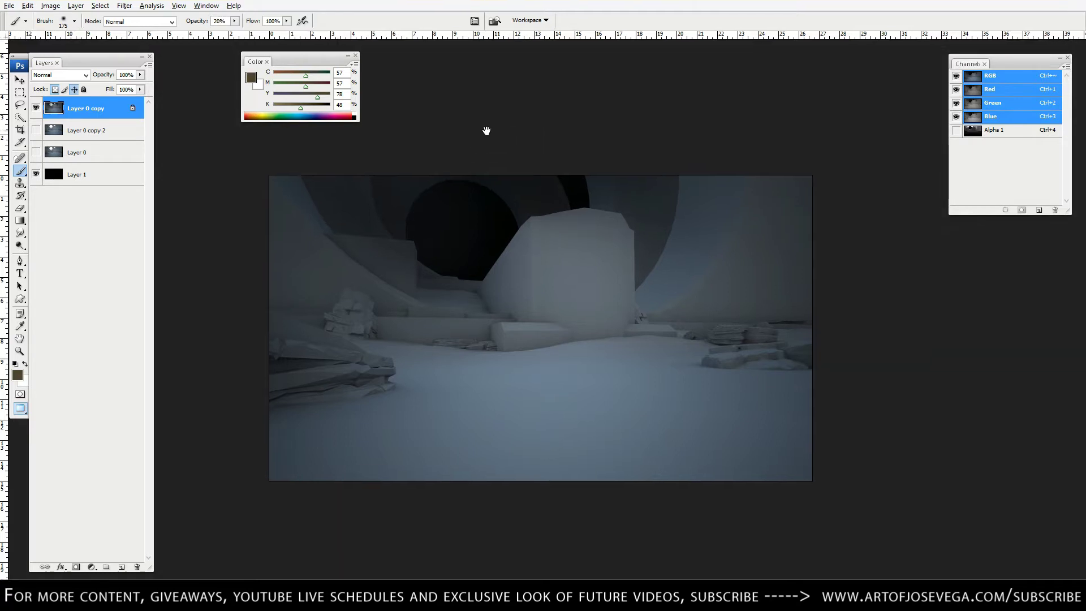
mouse_move(504, 249)
left_mouse_down()
mouse_move(521, 252)
mouse_move(504, 262)
mouse_move(516, 261)
left_mouse_up()
left_click_drag(567, 374, 549, 370)
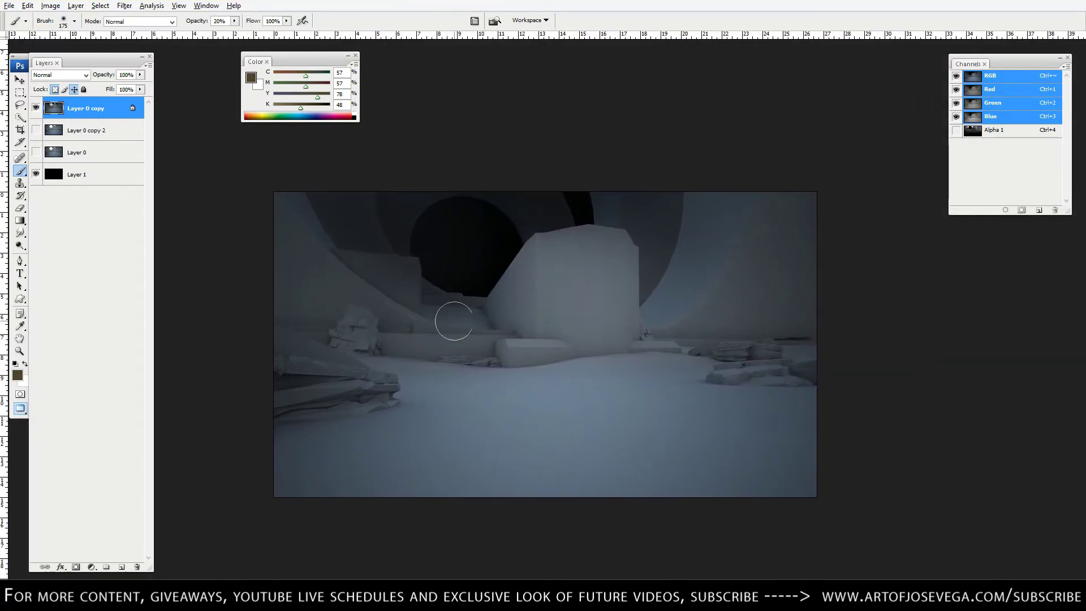
left_click_drag(475, 365, 463, 364)
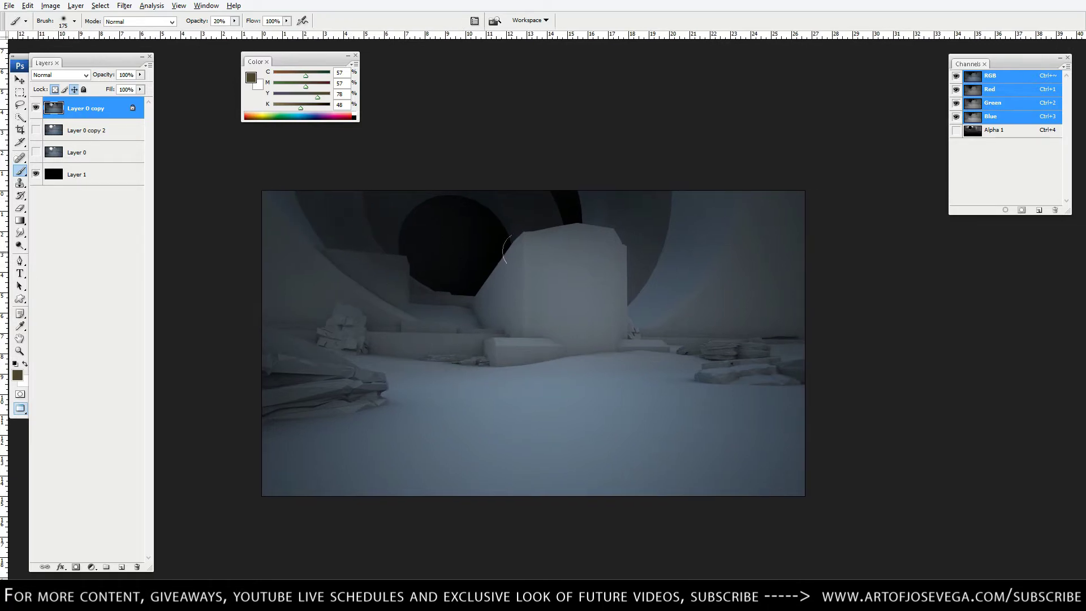
left_click(123, 567)
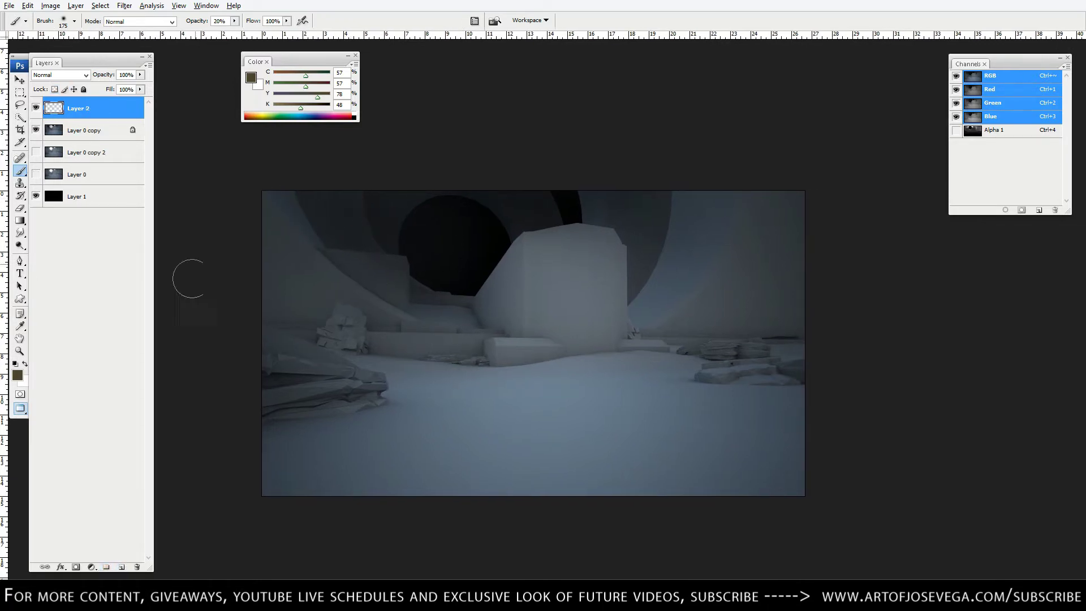
left_click(78, 76)
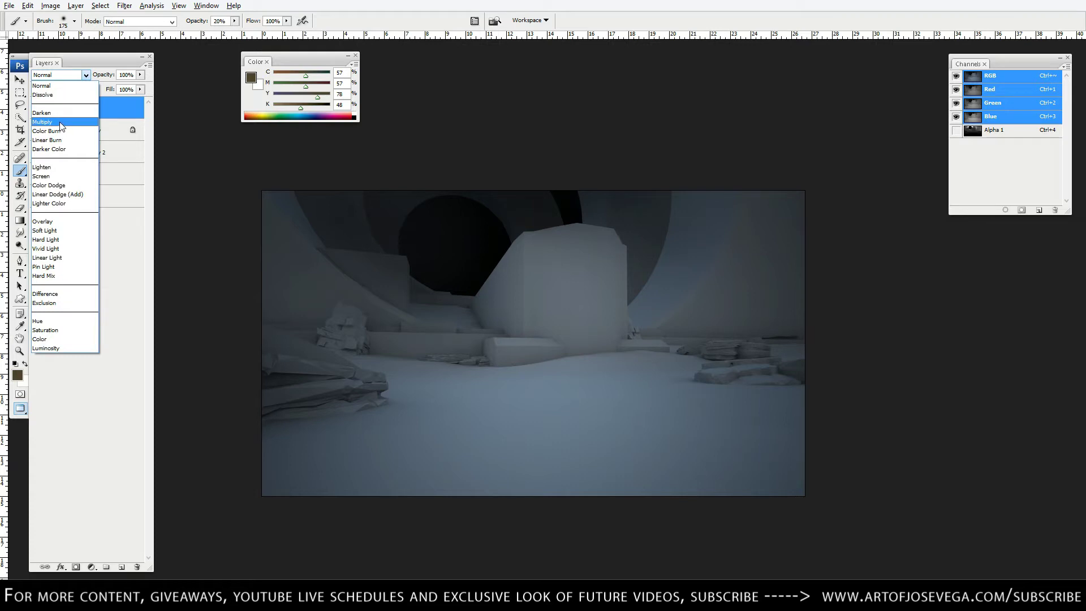
left_click(56, 119)
Step: Choose the flat elliptical 500 px brush preset
right_click(533, 338)
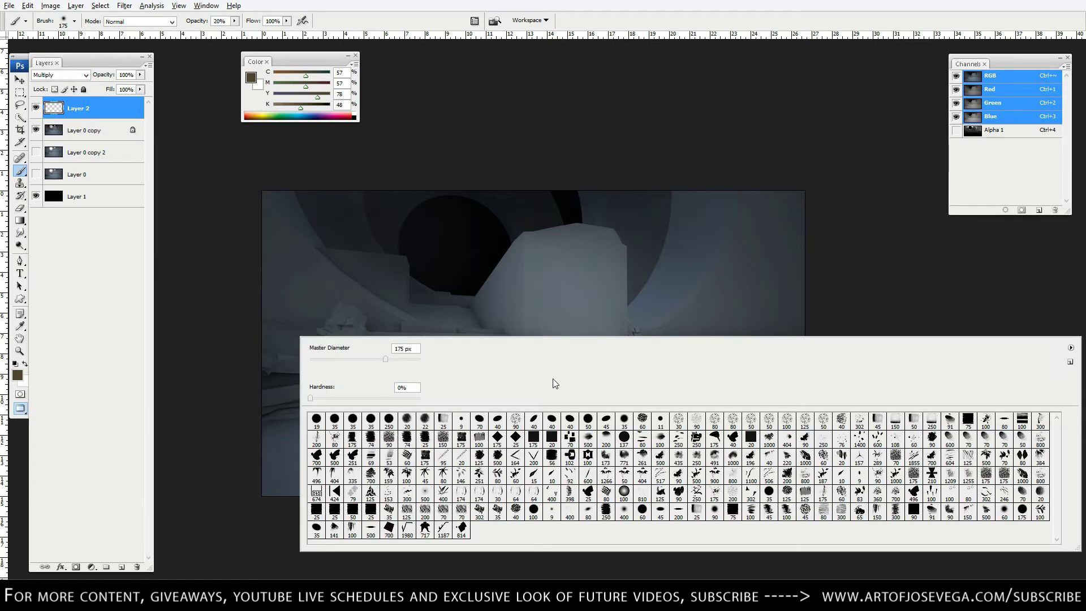
left_click(372, 531)
left_click(634, 150)
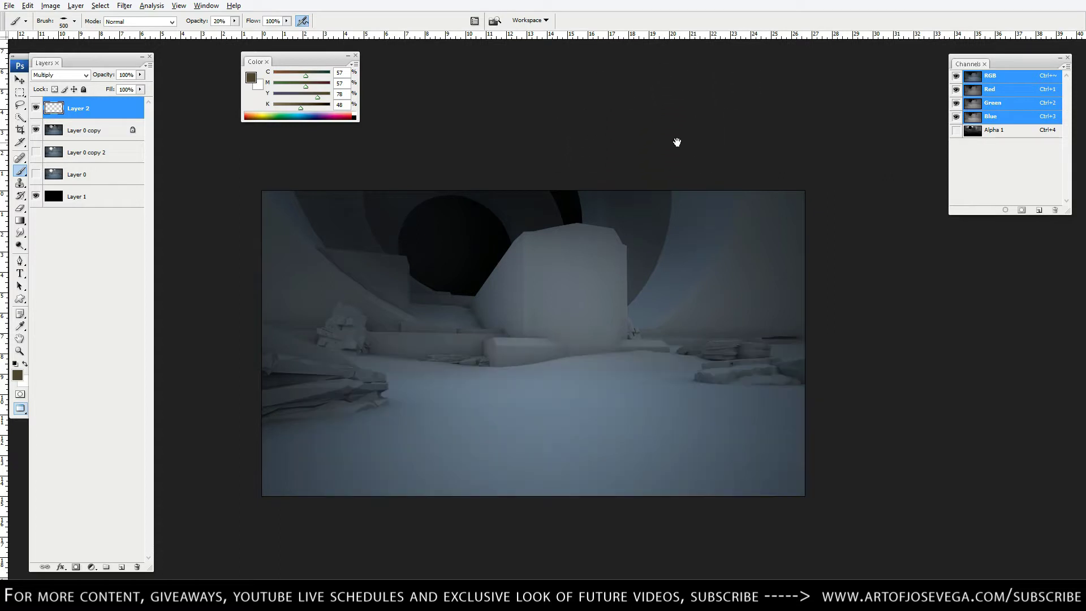
left_click_drag(677, 142, 661, 142)
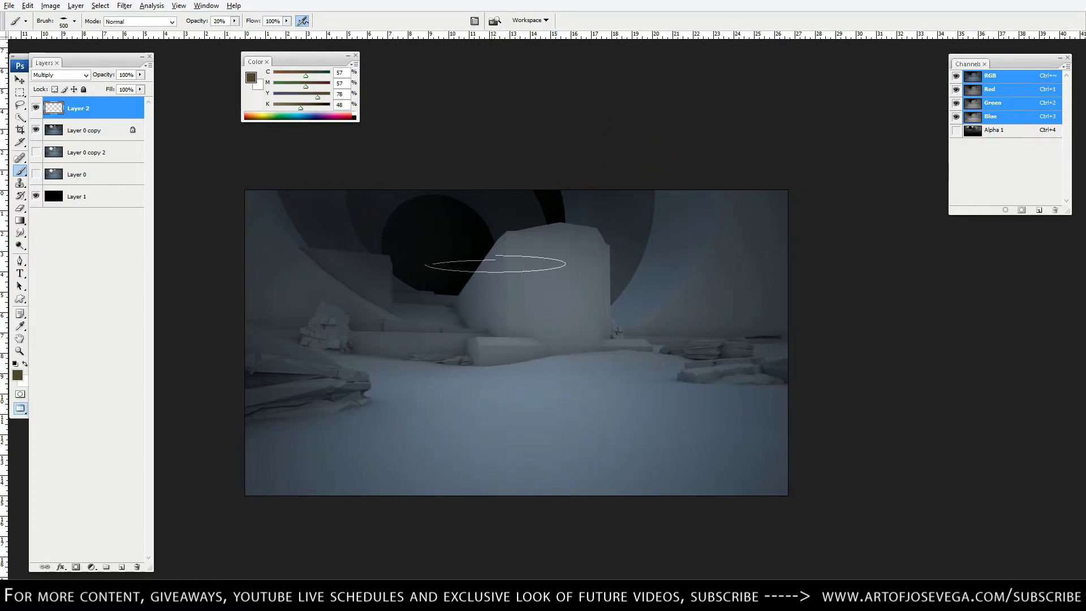
Step: Sample a dark blue-grey paint colour, set the brush opacity to 100% and enlarge the brush to 800 px
key("bracketleft")
key("bracketleft")
key("bracketleft")
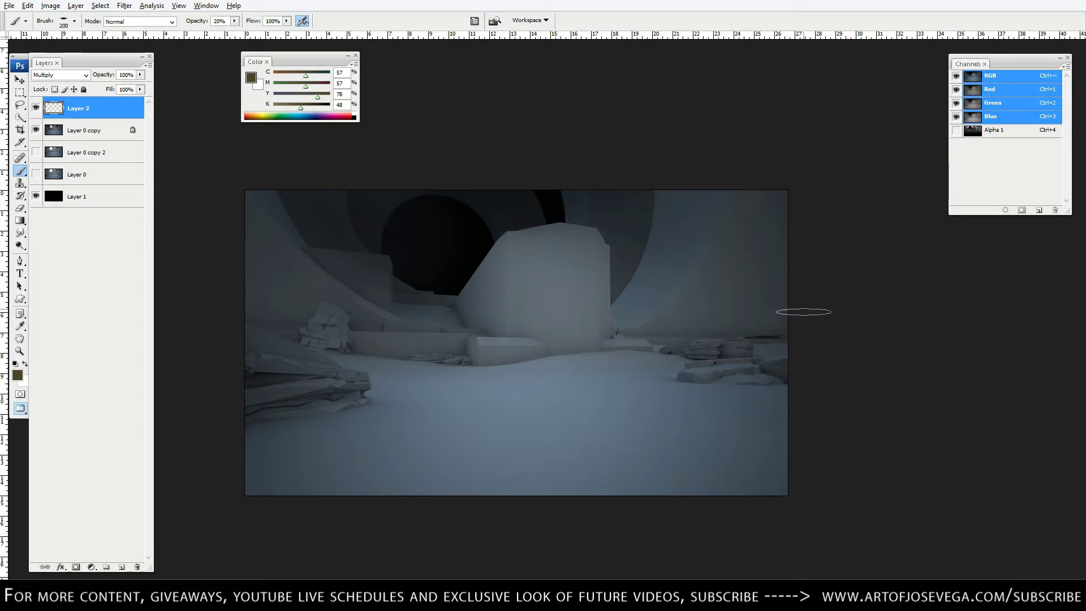
key("bracketright")
key("bracketright")
key("bracketright")
key("bracketright")
key("bracketright")
key("bracketright")
key("bracketright")
left_click(236, 24)
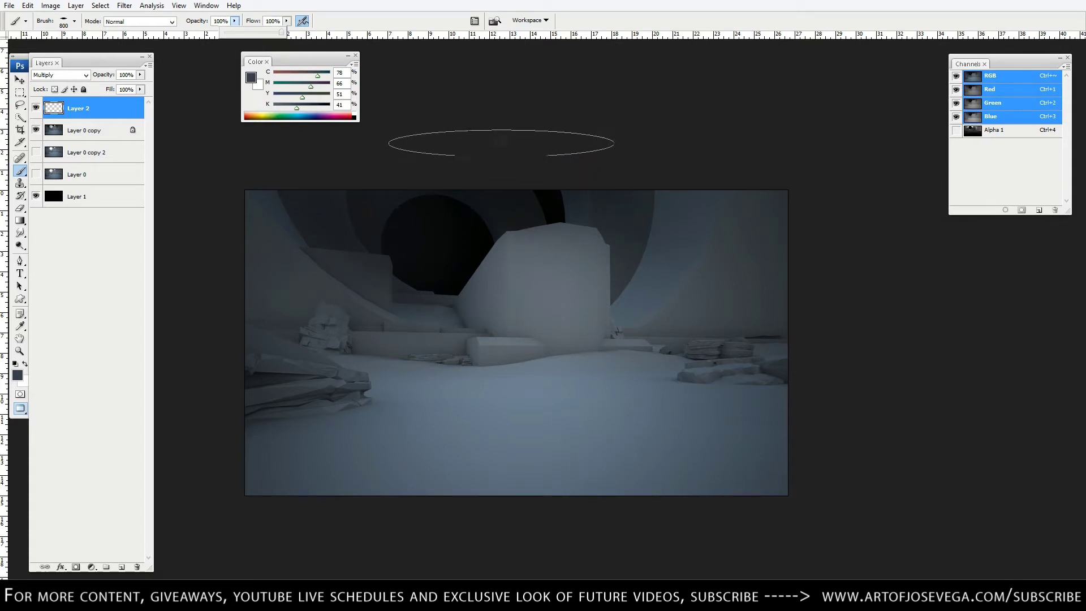
Step: Enlarge the brush to 1000 px and paint a broad dark shadow across the foreground ground
left_click(492, 119)
key("bracketright")
key("bracketright")
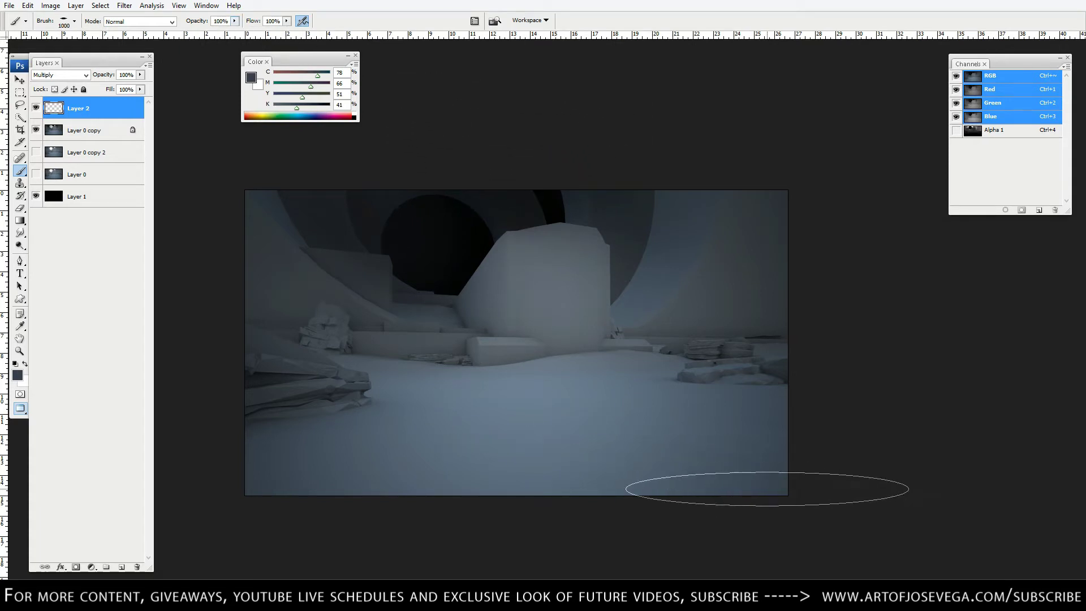
left_click(640, 447)
mouse_move(764, 491)
left_mouse_down()
mouse_move(668, 464)
mouse_move(403, 428)
mouse_move(359, 433)
mouse_move(313, 466)
mouse_move(552, 498)
mouse_move(454, 468)
mouse_move(466, 475)
mouse_move(337, 495)
mouse_move(265, 480)
mouse_move(280, 479)
mouse_move(285, 445)
mouse_move(252, 400)
left_mouse_up()
Step: Paint the shadow over the left rock ledge and into the ground below it with a brush of about 400 px
key("bracketleft")
key("bracketleft")
key("bracketleft")
key("bracketleft")
key("bracketleft")
key("bracketleft")
key("bracketleft")
key("bracketleft")
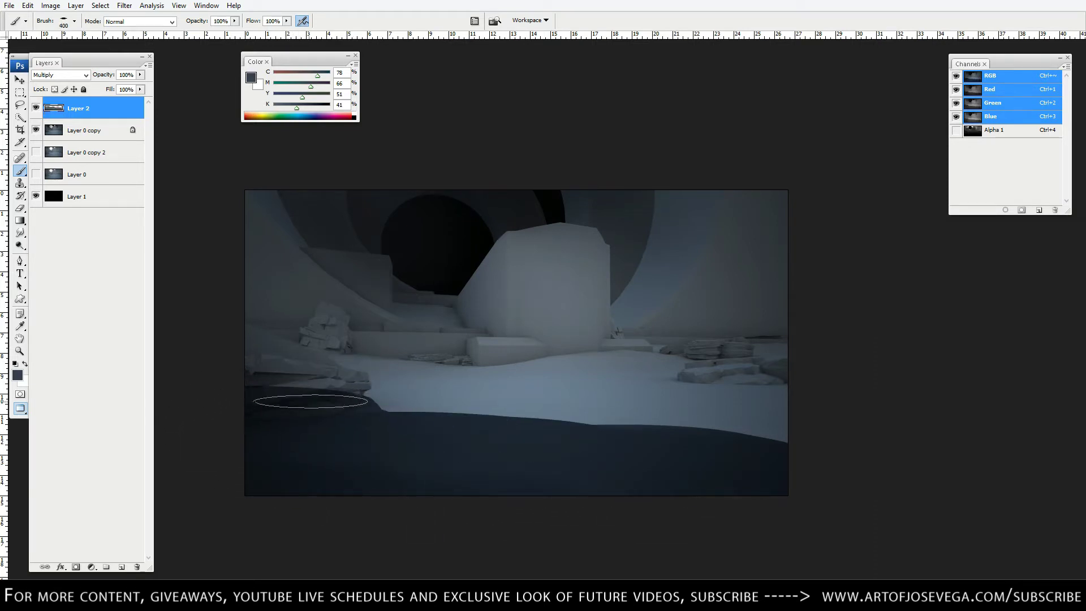
mouse_move(322, 385)
left_mouse_down()
mouse_move(333, 392)
mouse_move(317, 371)
mouse_move(287, 395)
mouse_move(323, 448)
left_mouse_up()
key("bracketright")
key("bracketright")
left_click_drag(322, 404, 390, 461)
Step: Switch to the rotated square brush and even out the foreground shadow, extending it up over the left rock ledge
right_click(387, 416)
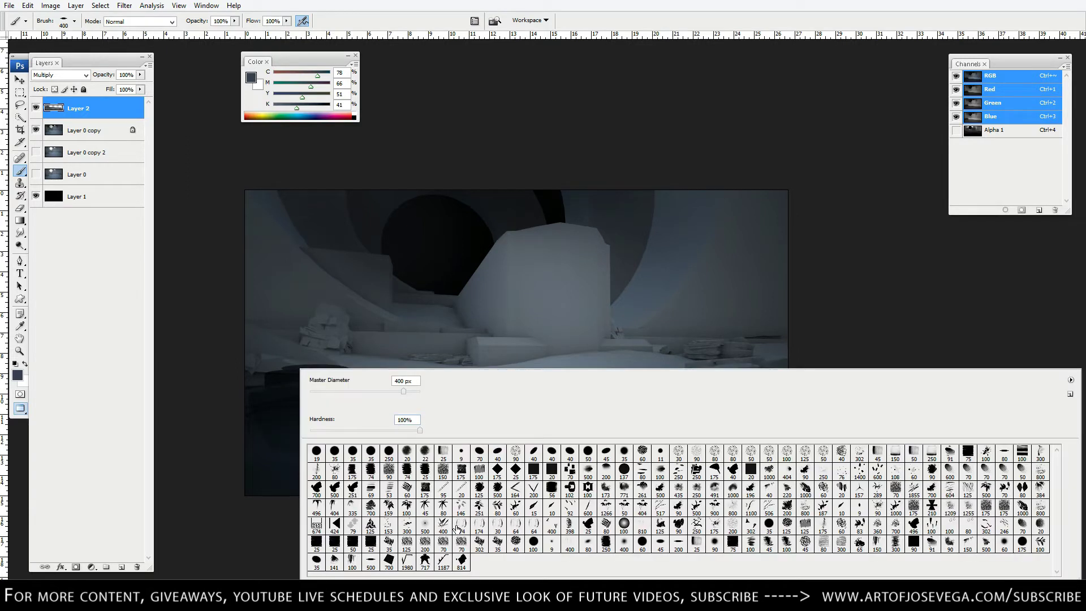
left_click(931, 544)
key("Return")
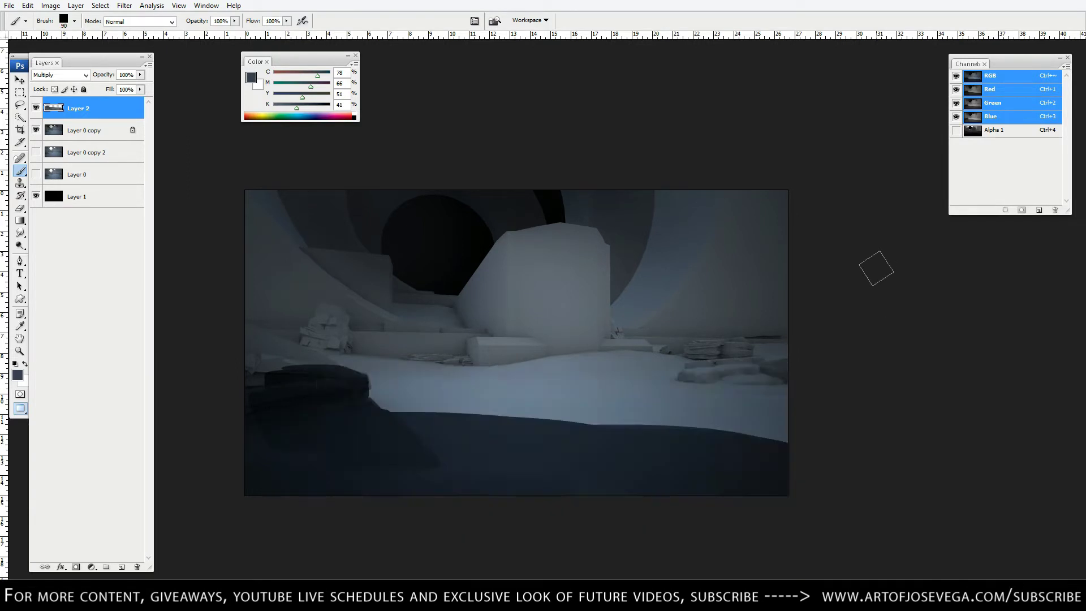
mouse_move(348, 428)
left_mouse_down()
mouse_move(559, 468)
mouse_move(629, 461)
mouse_move(514, 447)
mouse_move(796, 489)
left_mouse_up()
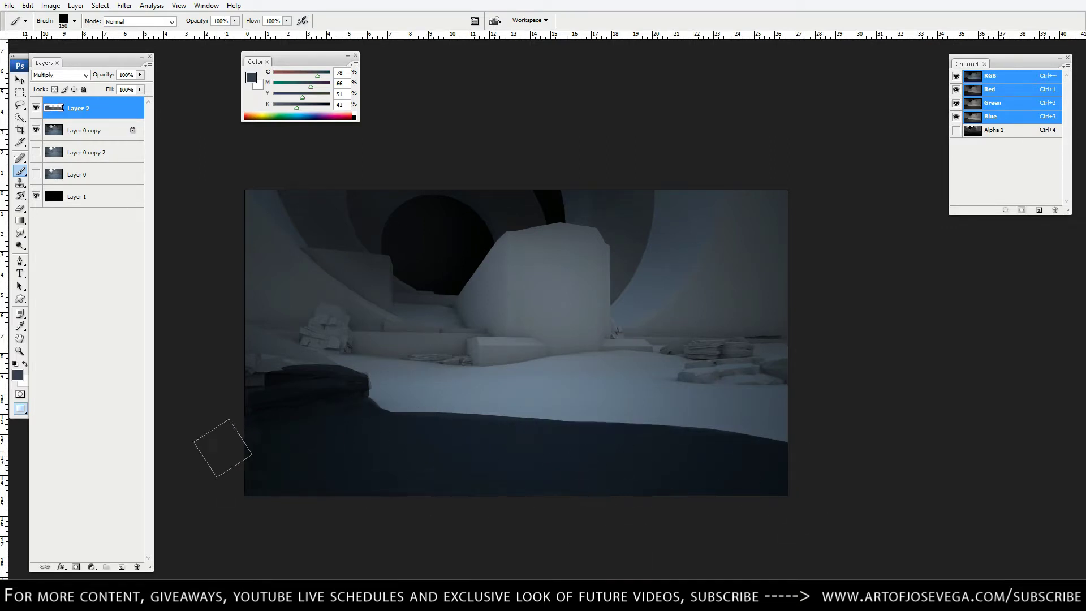
mouse_move(284, 384)
left_mouse_down()
mouse_move(223, 342)
mouse_move(313, 365)
mouse_move(379, 409)
mouse_move(903, 494)
mouse_move(376, 402)
left_mouse_up()
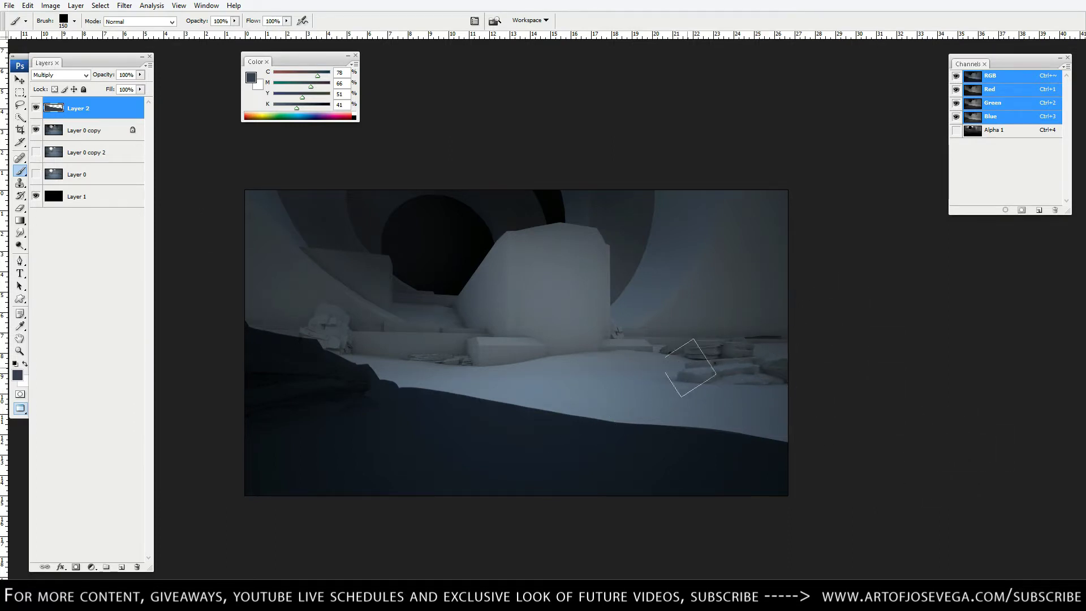
Step: Reduce the brush to 90 px and set Layer 2's opacity to 62%
key("bracketleft")
key("bracketleft")
key("bracketleft")
key("bracketleft")
left_click(141, 75)
left_click_drag(128, 86, 125, 87)
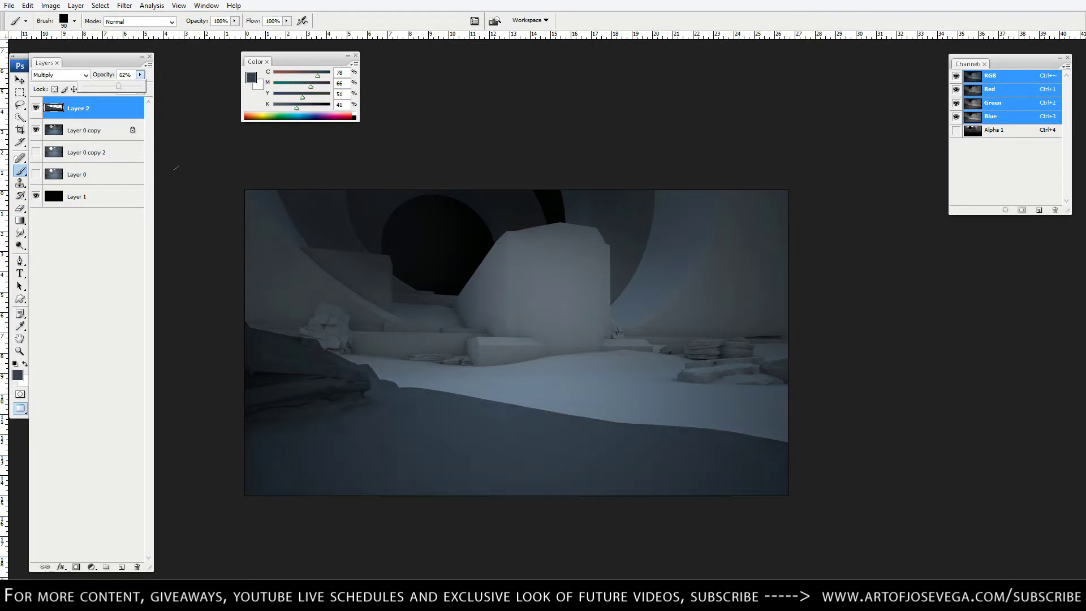
Step: Paint shadows on the small left rock pile and the left faces of the central block and the low slab beside it
left_click(320, 365)
key("]")
left_click_drag(331, 356, 323, 334)
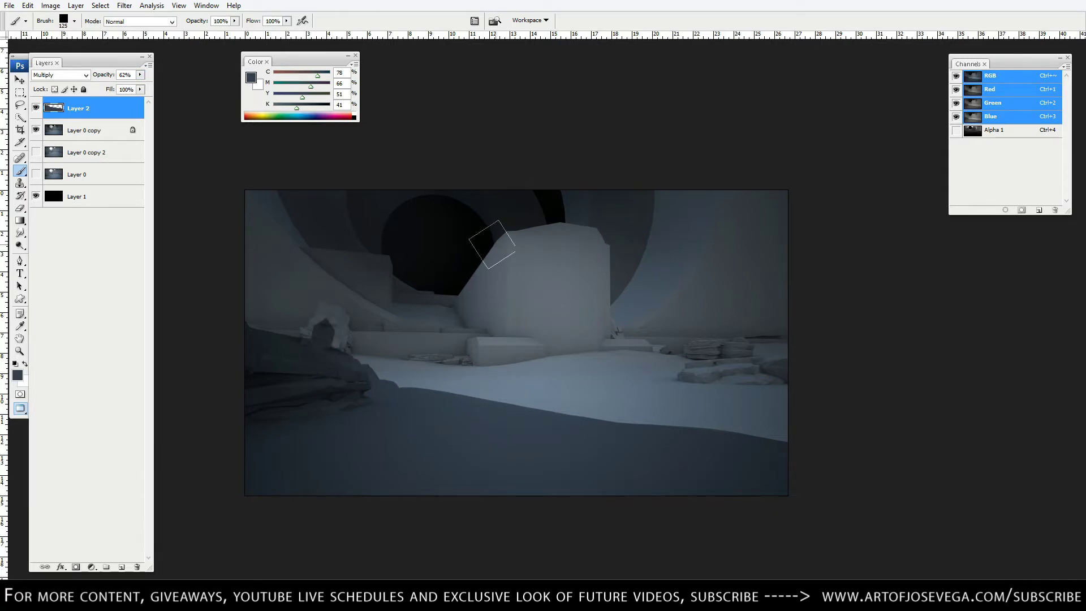
mouse_move(501, 236)
left_mouse_down()
mouse_move(448, 308)
mouse_move(505, 239)
mouse_move(493, 335)
mouse_move(495, 272)
mouse_move(493, 333)
mouse_move(471, 352)
left_mouse_up()
Step: Shade the recess left of the central block and the circular tunnel behind it, using a 200 px brush for the large areas
key("bracketleft")
key("bracketleft")
mouse_move(466, 307)
left_mouse_down()
mouse_move(463, 317)
mouse_move(477, 286)
mouse_move(388, 310)
left_mouse_up()
key("bracketright")
key("bracketright")
key("bracketright")
key("bracketright")
key("bracketright")
key("bracketright")
key("bracketright")
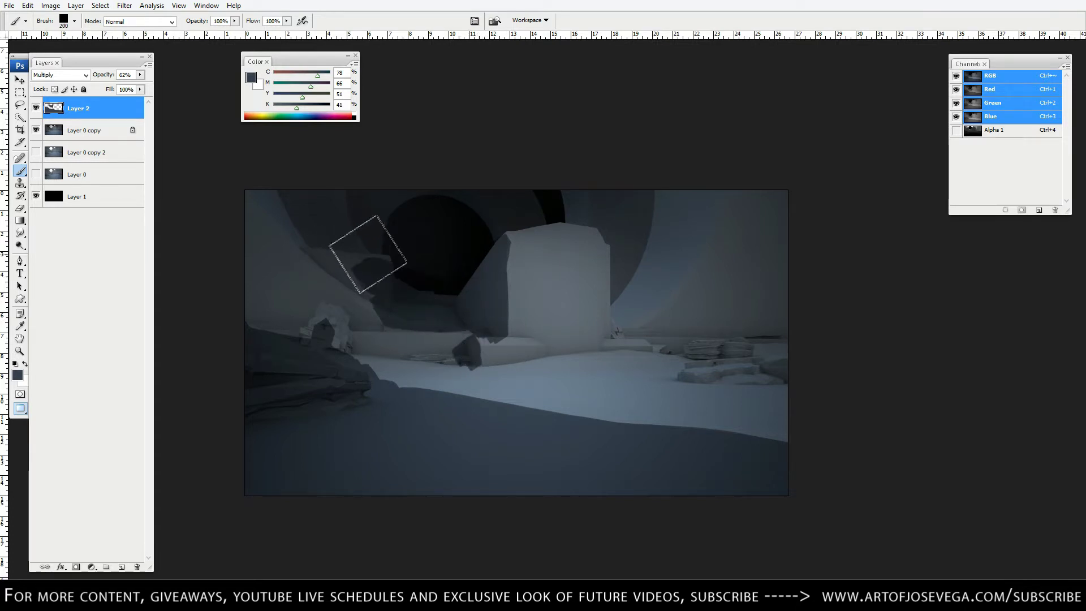
mouse_move(363, 255)
left_mouse_down()
mouse_move(403, 274)
mouse_move(306, 194)
mouse_move(362, 249)
mouse_move(387, 207)
mouse_move(599, 188)
left_mouse_up()
Step: Paint a large shadow across the upper right wall, resizing the square brush up to 200 px to fill the top area
key("bracketleft")
key("bracketleft")
key("bracketleft")
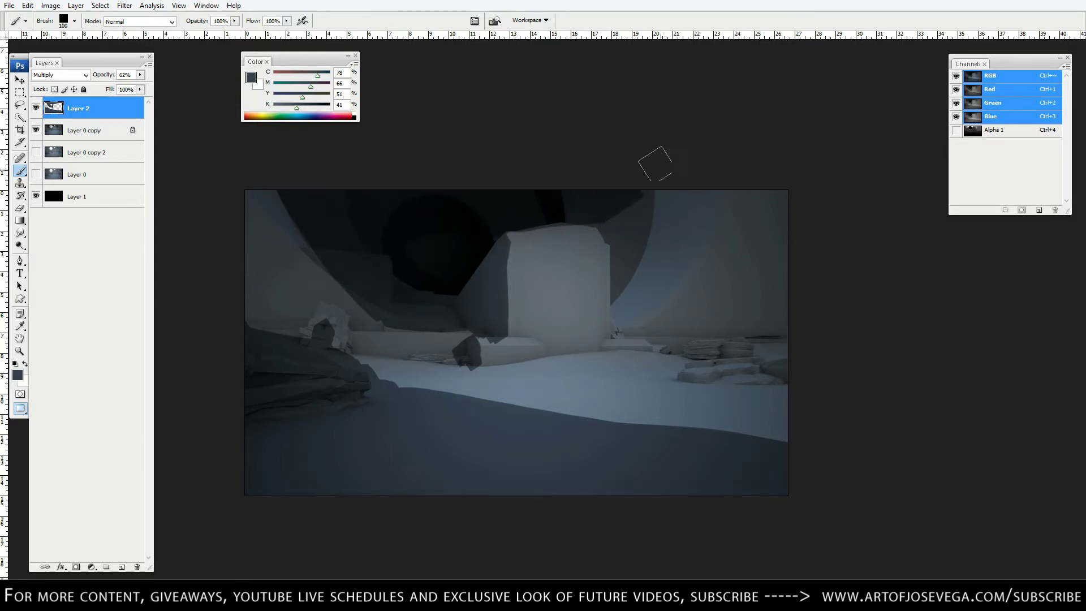
key("bracketright")
key("bracketright")
key("bracketright")
key("bracketleft")
key("bracketleft")
left_click_drag(789, 195, 633, 260)
key("bracketleft")
key("bracketleft")
key("bracketleft")
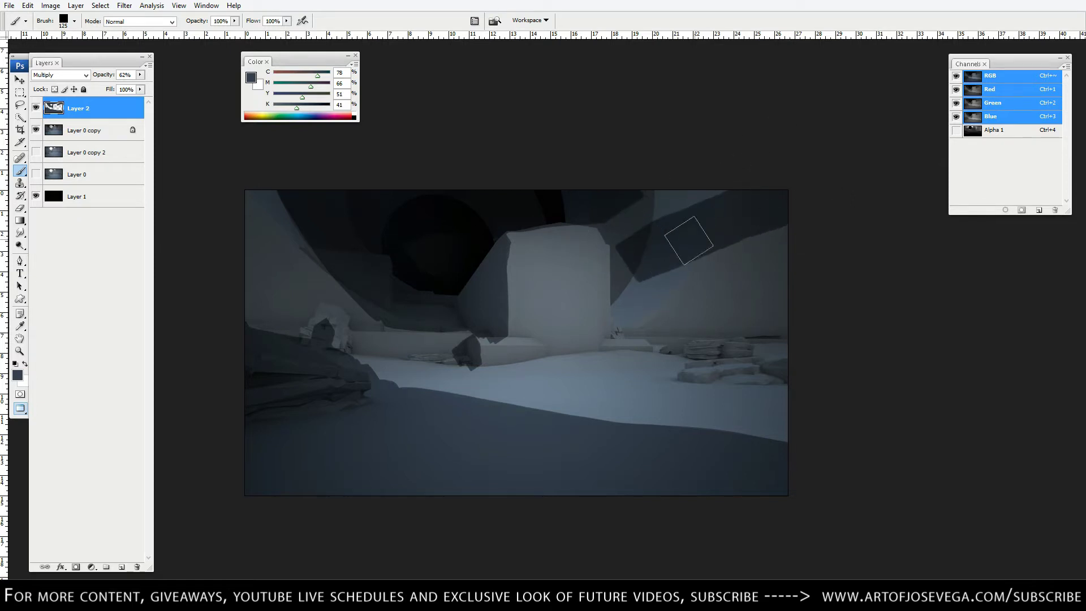
left_click_drag(783, 206, 668, 245)
key("bracketright")
key("bracketright")
key("bracketright")
left_click_drag(664, 184, 697, 185)
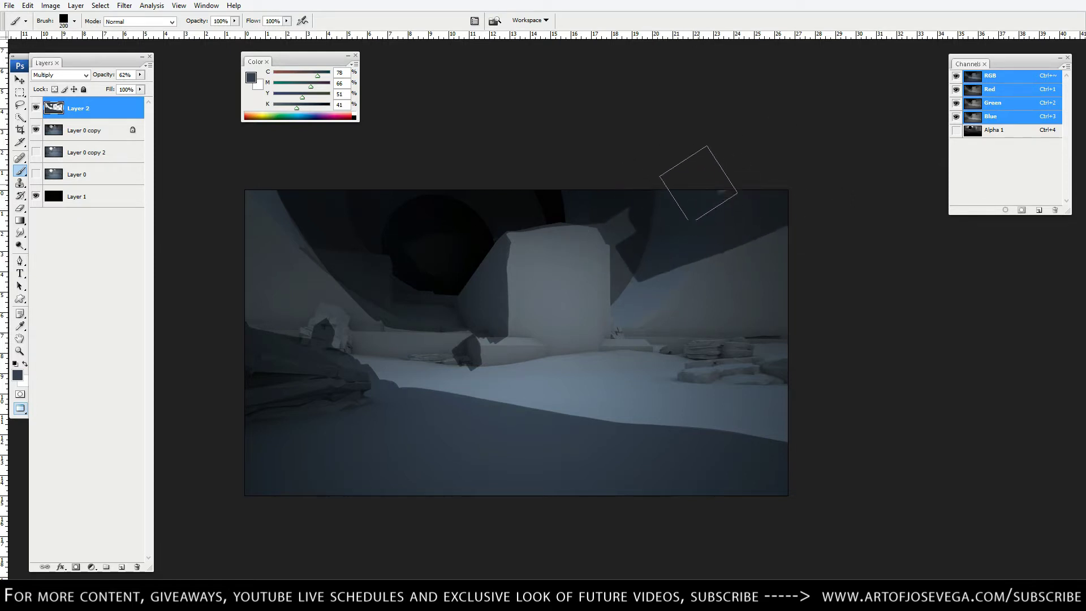
Step: Extend the shadow down the curved wall right of the central block and fill the gaps around the block's upper right edge
key("bracketleft")
key("bracketleft")
key("bracketleft")
mouse_move(665, 257)
left_mouse_down()
mouse_move(651, 289)
mouse_move(696, 248)
mouse_move(624, 318)
mouse_move(640, 279)
left_mouse_up()
key("bracketleft")
key("bracketleft")
key("bracketleft")
key("bracketleft")
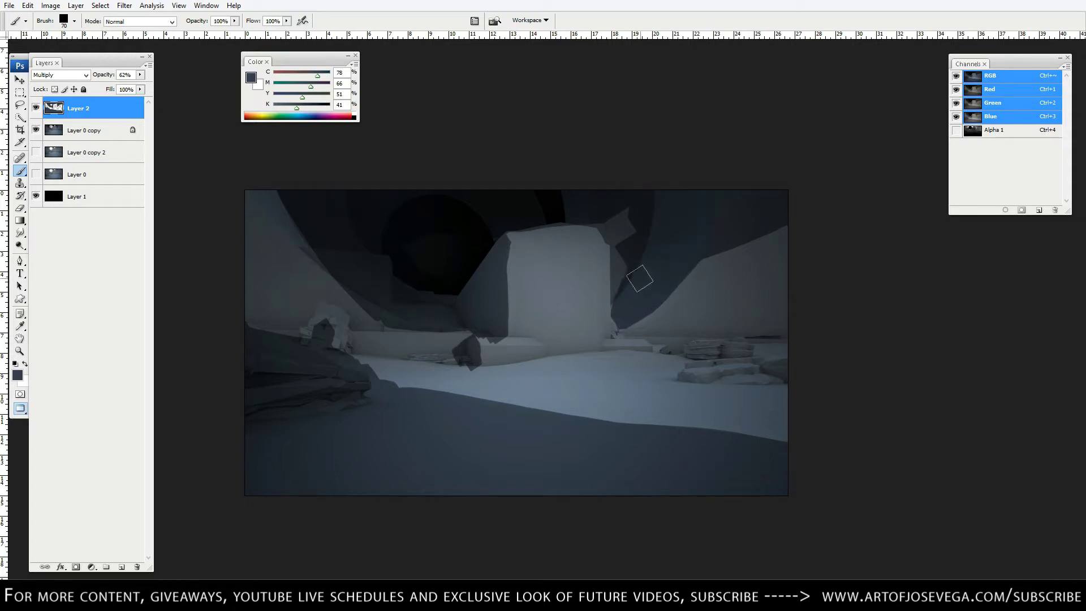
key("bracketright")
mouse_move(615, 322)
left_mouse_down()
mouse_move(626, 206)
mouse_move(607, 218)
mouse_move(560, 215)
left_mouse_up()
Step: Paint shadows along the flat rocks on the right side of the ground with a small square brush
key("bracketright")
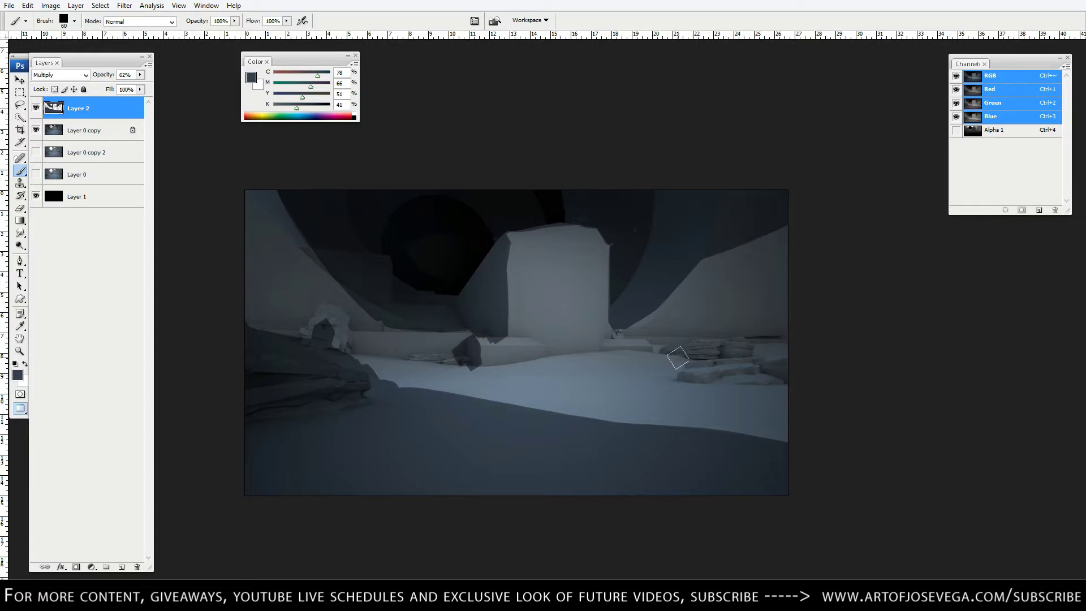
key("bracketleft")
key("bracketleft")
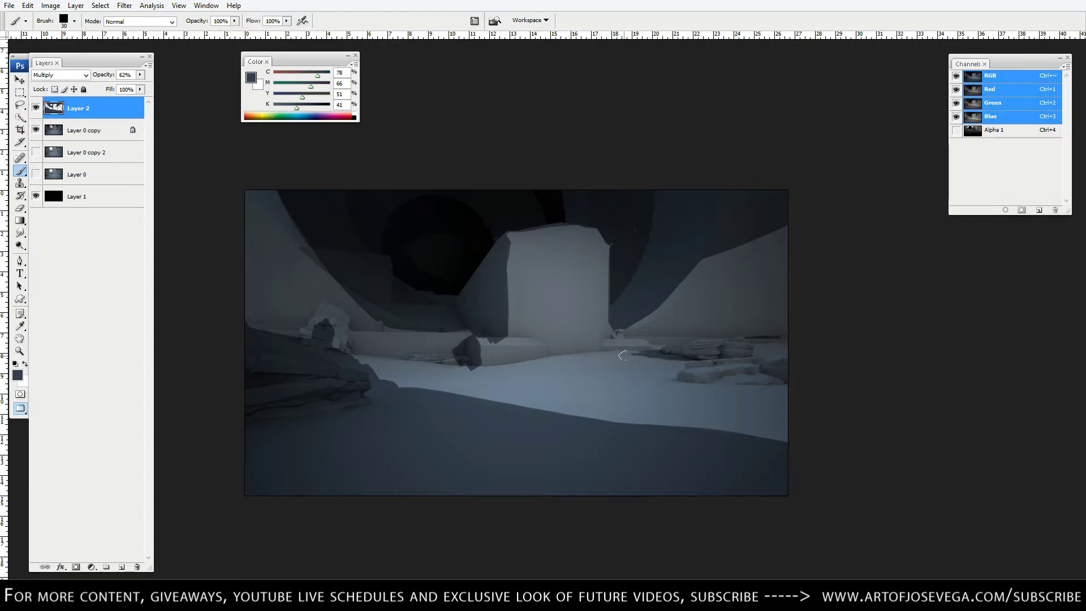
key("bracketright")
key("bracketright")
left_click_drag(694, 380, 679, 380)
left_click_drag(746, 373, 698, 380)
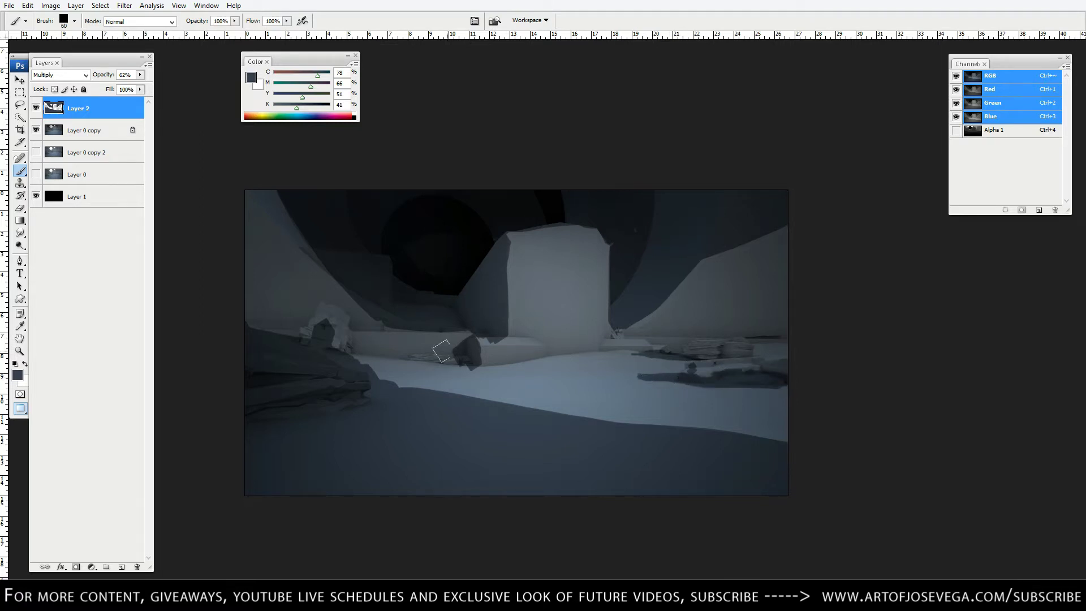
Step: Erase the stray shadow at the central block's lower left base with the square eraser brush at 40 px
key("e")
right_click(509, 317)
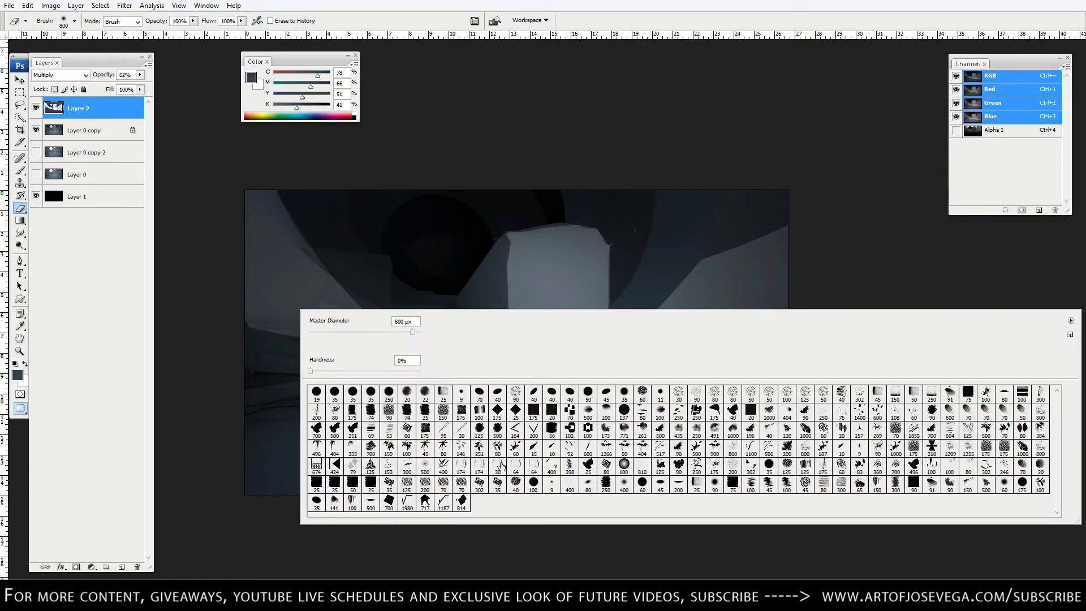
left_click(912, 483)
key("Return")
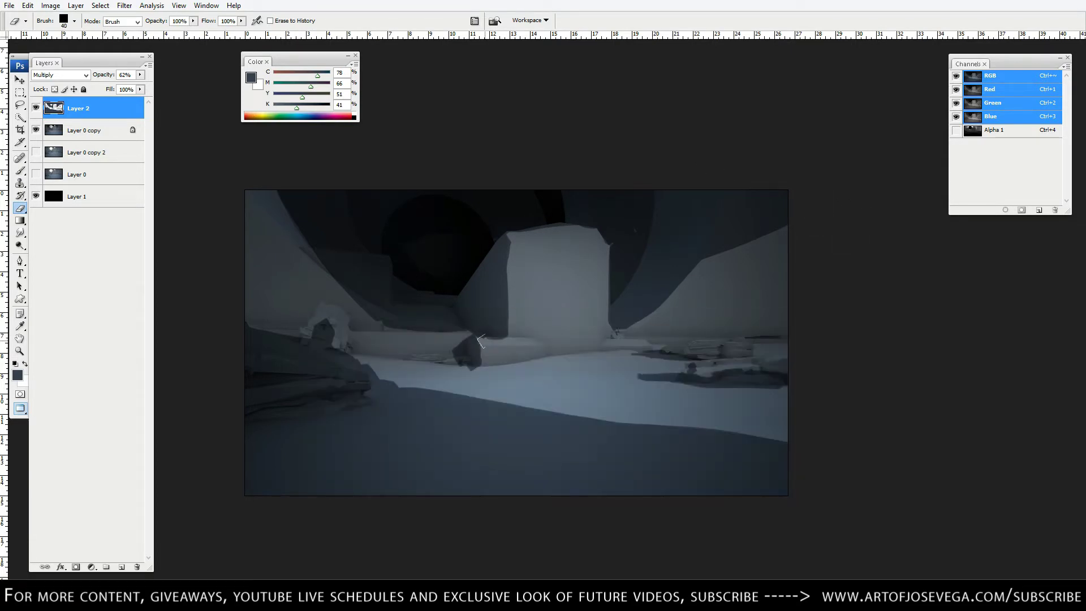
Step: Return to the Brush tool, enlarge it to 200 px and start shading the top of the left wall
key("b")
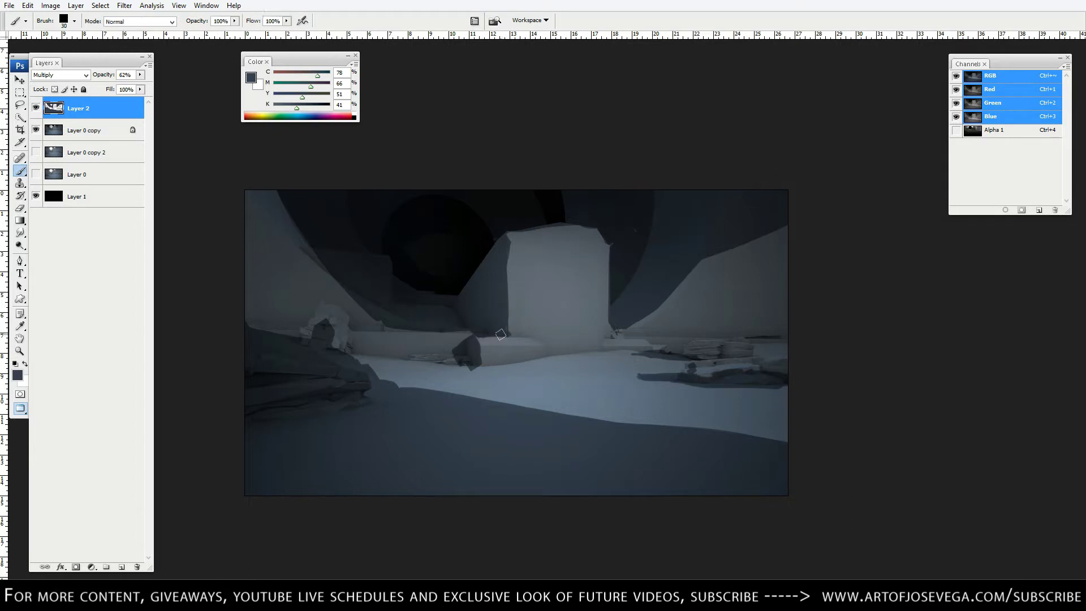
key("bracketright")
key("bracketright")
key("bracketright")
key("bracketright")
key("bracketright")
key("bracketright")
key("bracketright")
key("bracketright")
left_click(277, 207)
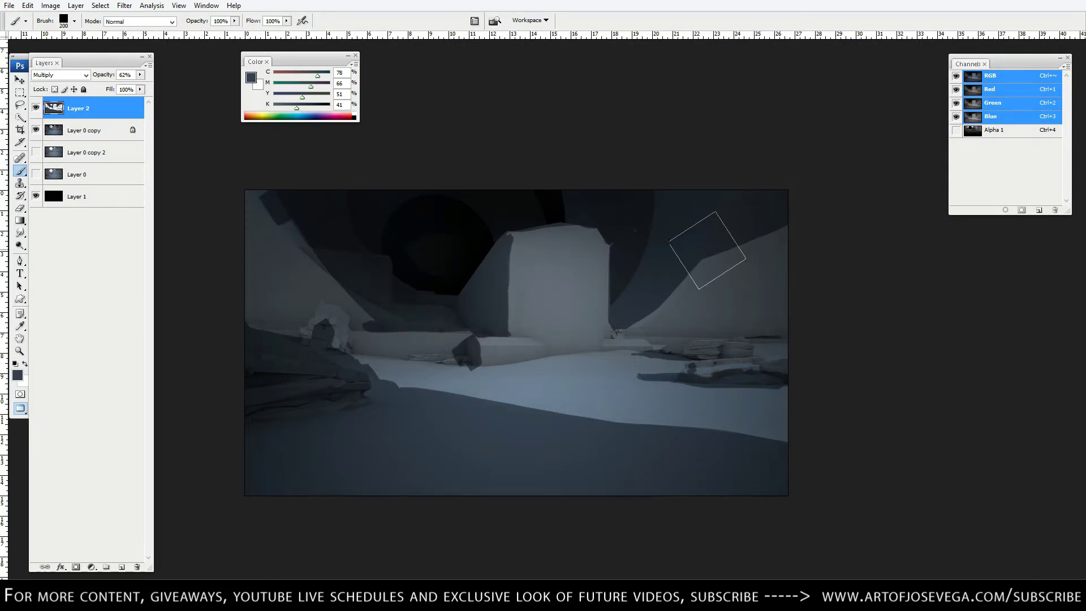
Step: Shade the upper part of the central block's front face with a 100 px brush, leaving a slanted lit area below
key("bracketleft")
key("bracketleft")
key("bracketleft")
key("bracketright")
mouse_move(594, 266)
left_mouse_down()
mouse_move(482, 299)
mouse_move(505, 243)
mouse_move(534, 233)
mouse_move(610, 249)
mouse_move(521, 278)
left_mouse_up()
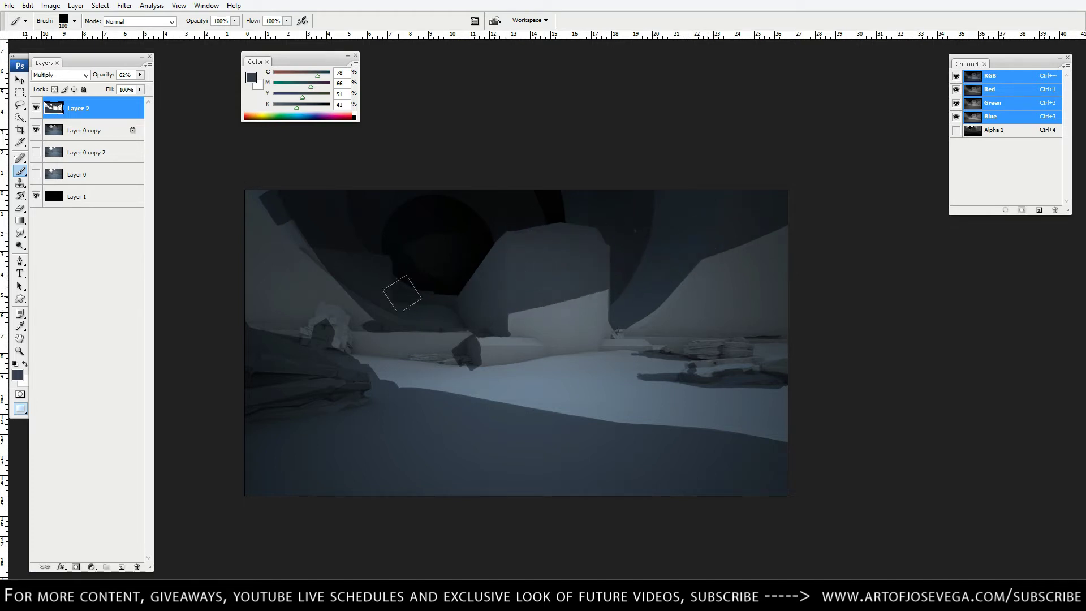
Step: Cover the left wall, the small rock pile and the low ledge in front with shadow
left_click_drag(457, 325, 310, 344)
key("bracketright")
key("bracketright")
key("bracketright")
mouse_move(238, 219)
left_mouse_down()
mouse_move(263, 334)
mouse_move(274, 194)
mouse_move(308, 300)
mouse_move(341, 307)
left_mouse_up()
Step: Refine the shadow edges beside the left ledge and along the foreground, and darken a rock in the right cluster with a 60 px brush
key("bracketleft")
key("bracketleft")
key("bracketleft")
key("bracketleft")
key("bracketleft")
key("bracketleft")
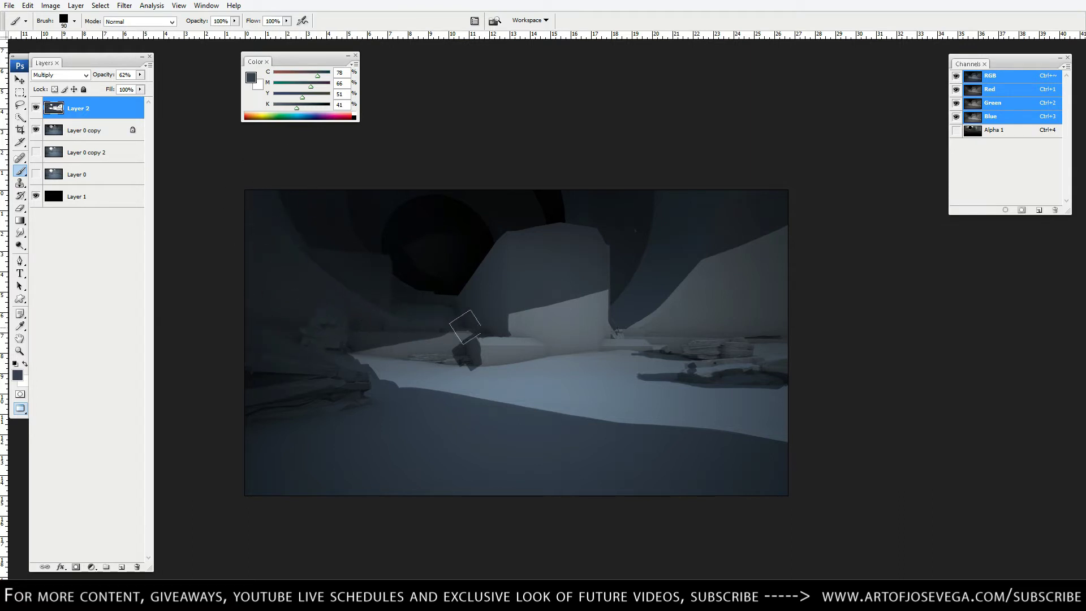
left_click_drag(349, 360, 419, 414)
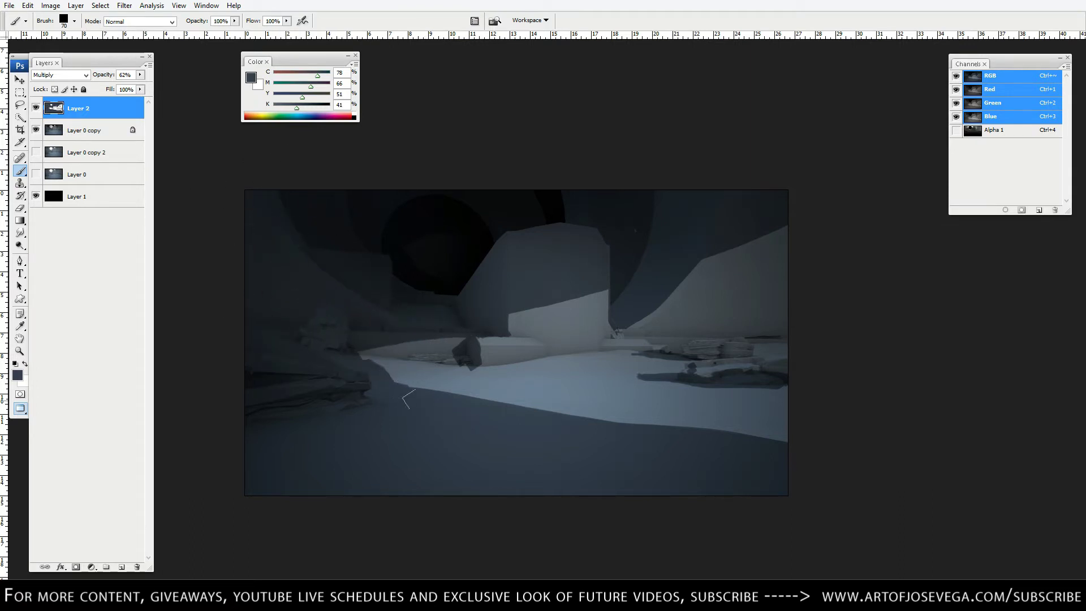
left_click_drag(772, 455, 720, 447)
key("bracketleft")
left_click(724, 351)
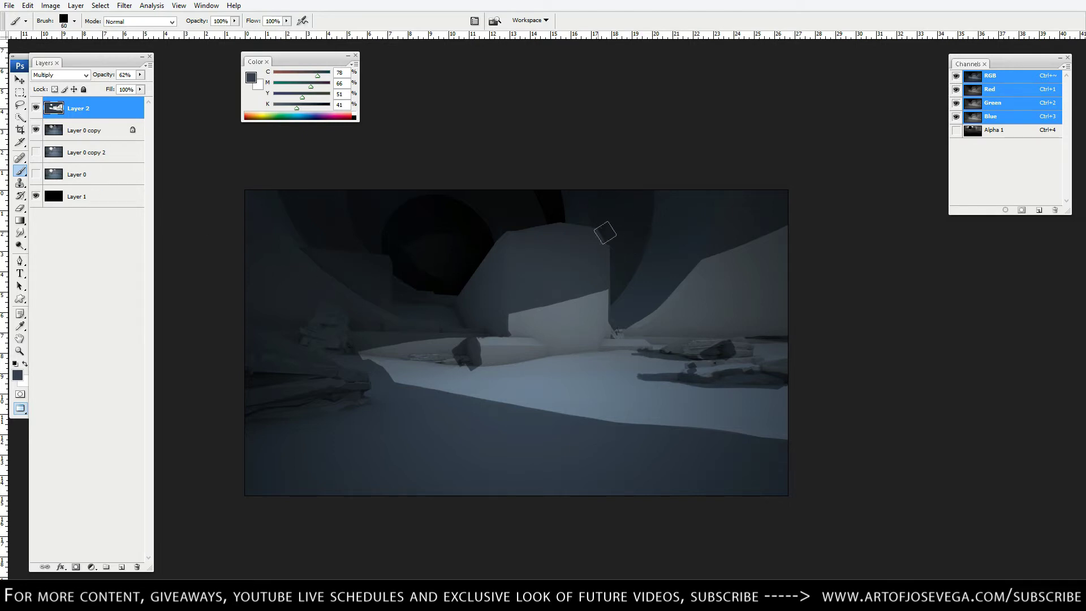
Step: Choose the soft round 400 px brush, enlarge it to 600 px and fade the shadow edge beside the left ledge
right_click(598, 293)
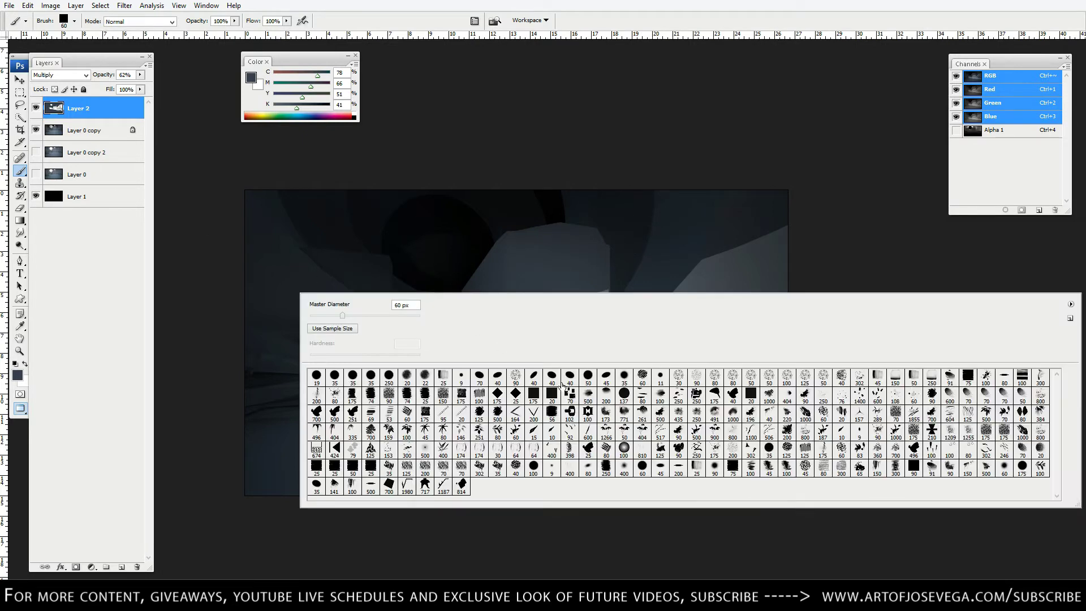
left_click(625, 469)
left_click(474, 123)
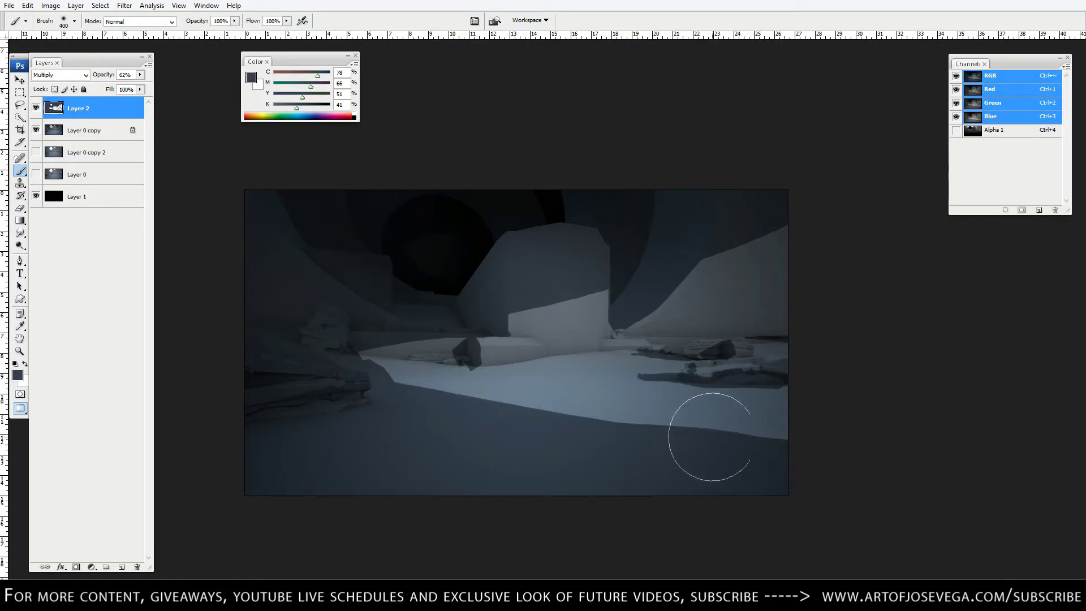
key("bracketleft")
key("bracketleft")
key("bracketright")
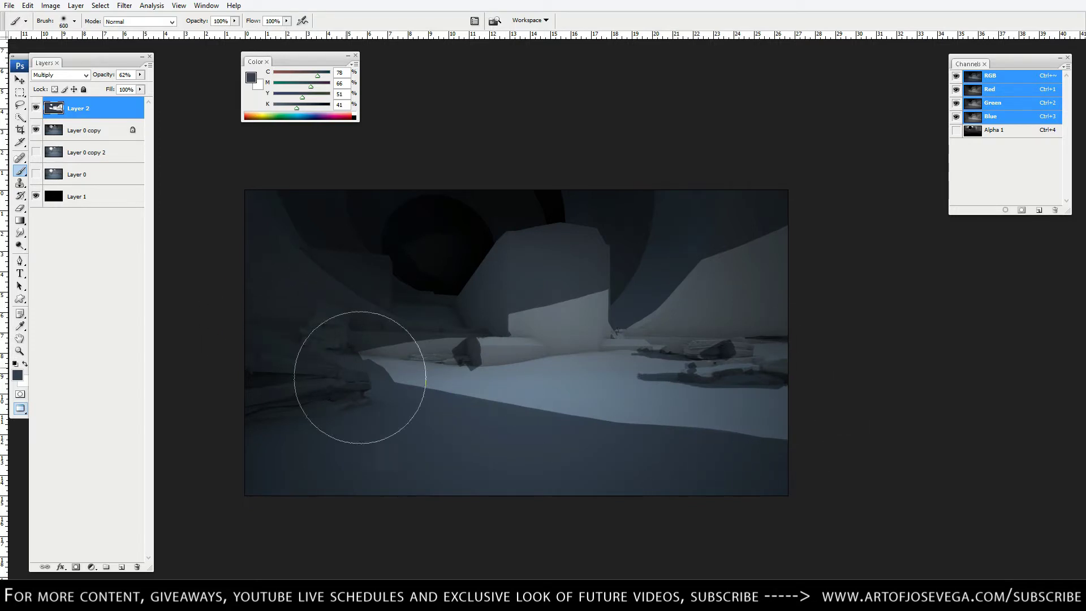
mouse_move(374, 377)
left_mouse_down()
mouse_move(407, 407)
mouse_move(306, 325)
left_mouse_up()
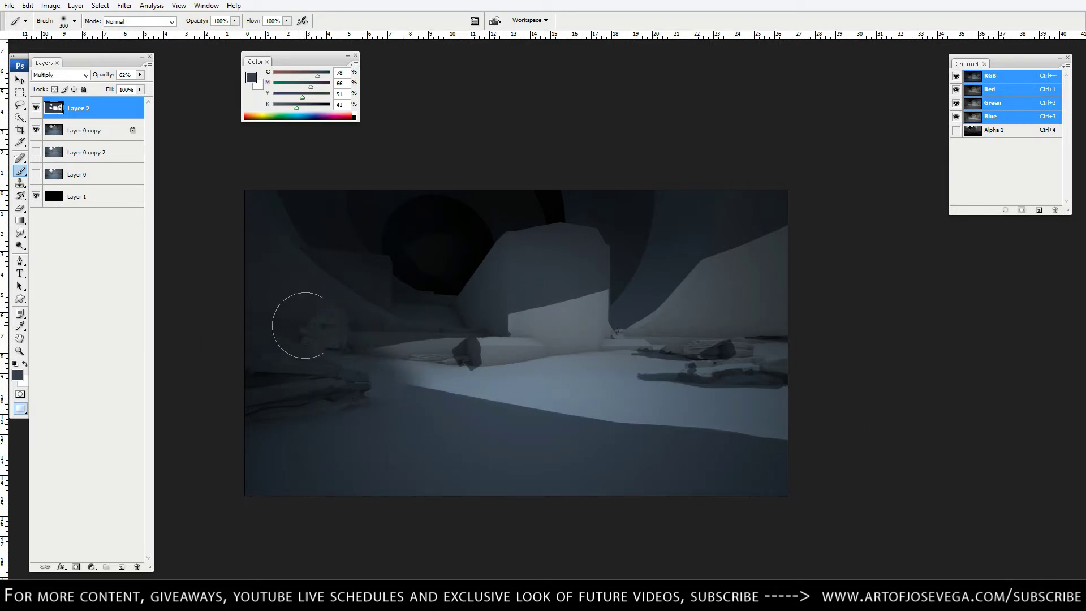
Step: Reduce the soft brush to about 100 px and shade the upper part of the right wall with a slanted soft-edged shadow
key("bracketright")
key("bracketleft")
key("bracketleft")
key("bracketleft")
key("bracketleft")
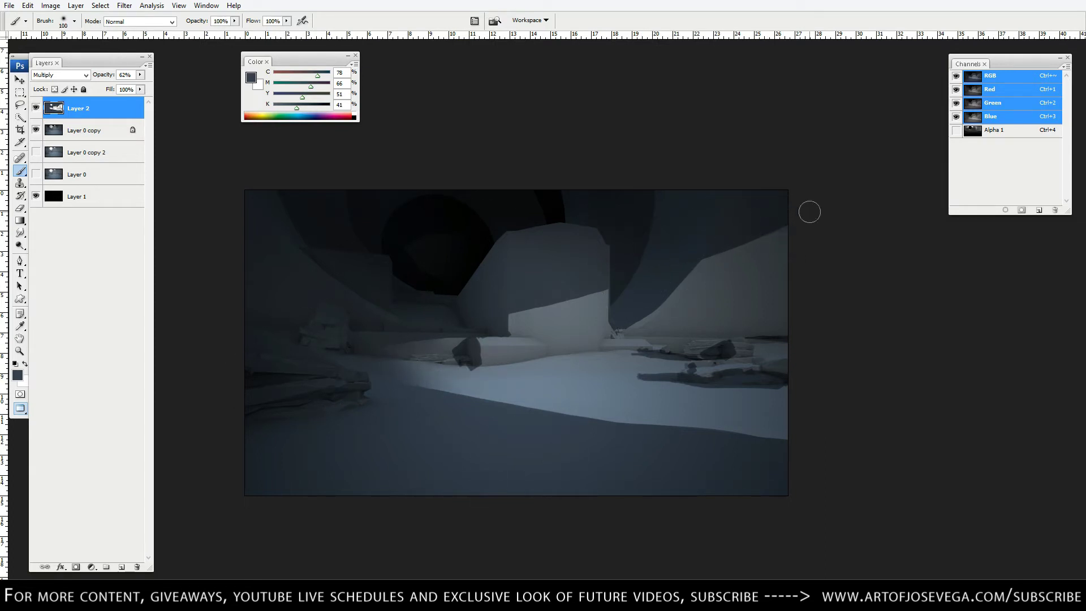
left_click_drag(762, 233, 700, 260)
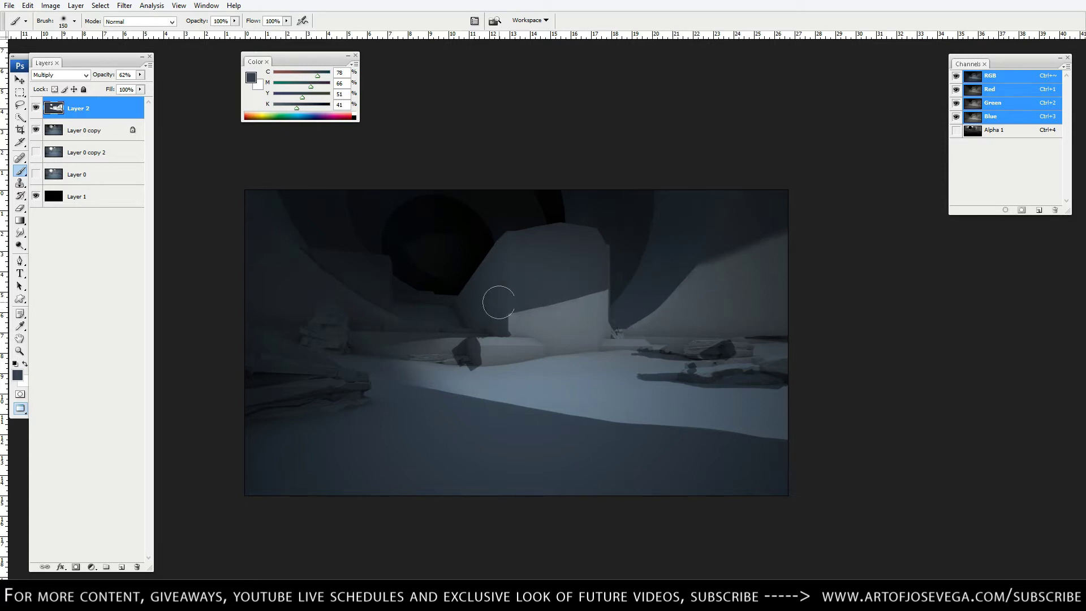
Step: Soften the slanted shadow boundary on the central block's front face, varying the soft brush between 60 and 400 px
left_click_drag(499, 302, 563, 293)
key("bracketright")
key("bracketright")
key("bracketright")
key("bracketright")
key("bracketright")
key("bracketright")
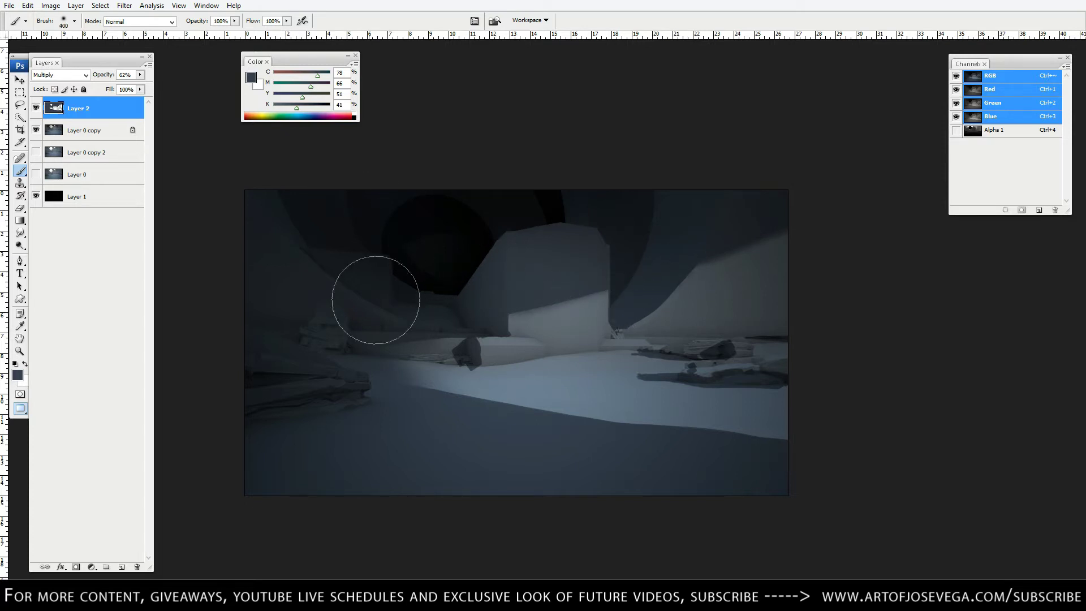
key("bracketleft")
key("bracketleft")
key("bracketleft")
key("bracketleft")
key("bracketleft")
key("bracketleft")
key("bracketleft")
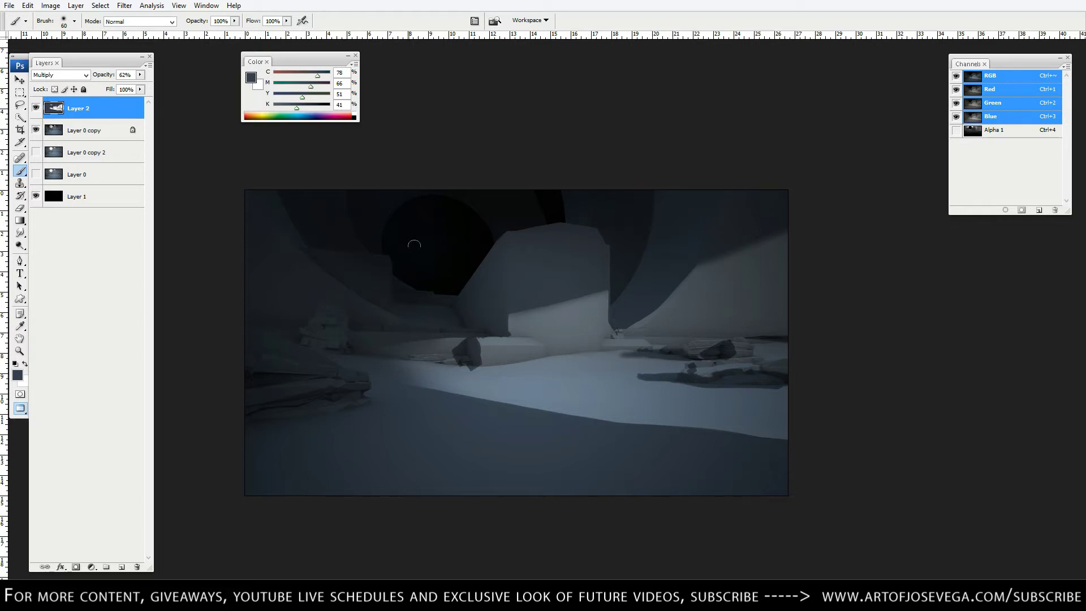
Step: Blend the shadow edges around the right rock cluster with the Smudge tool at 42% strength, starting at 125 px
key("r")
key("bracketleft")
key("bracketleft")
key("bracketleft")
key("bracketleft")
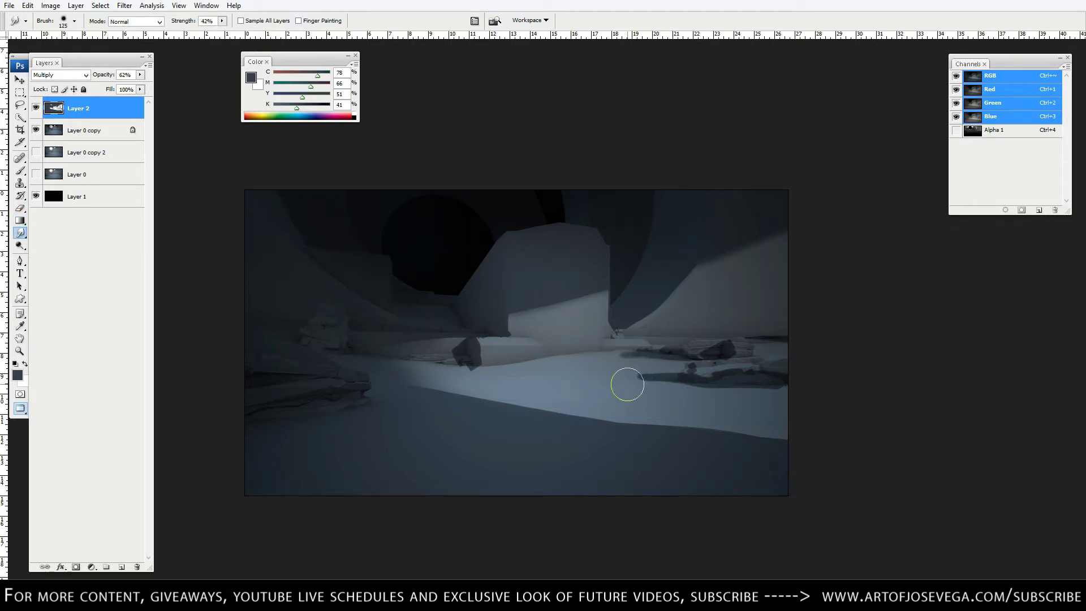
left_click_drag(620, 385, 675, 394)
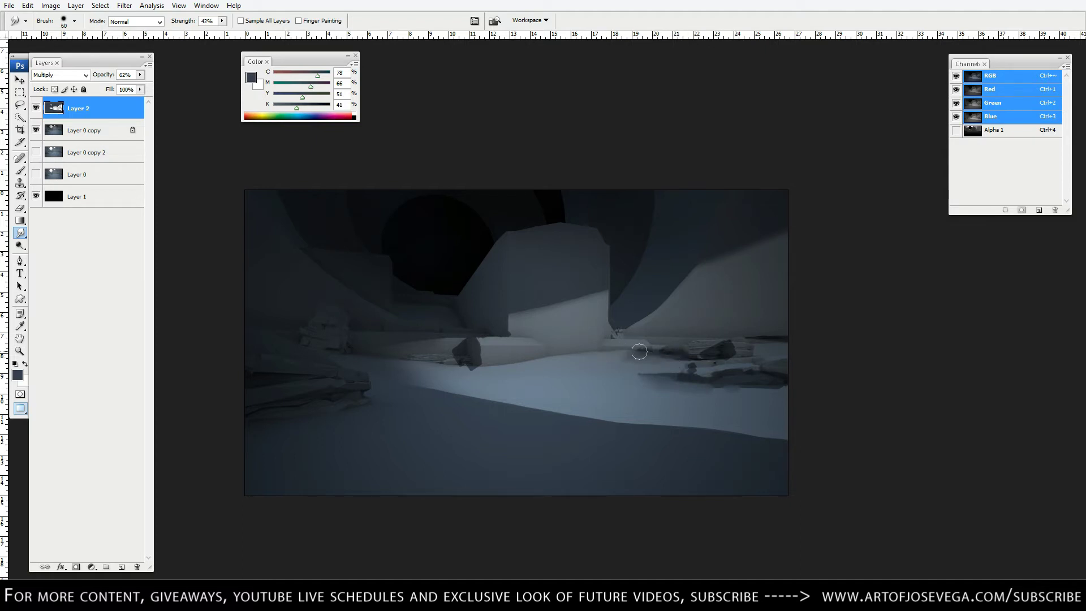
Step: Erase shadow around the near ends and tops of the right rocks with a soft round eraser at 175 to 300 px
key("e")
right_click(629, 335)
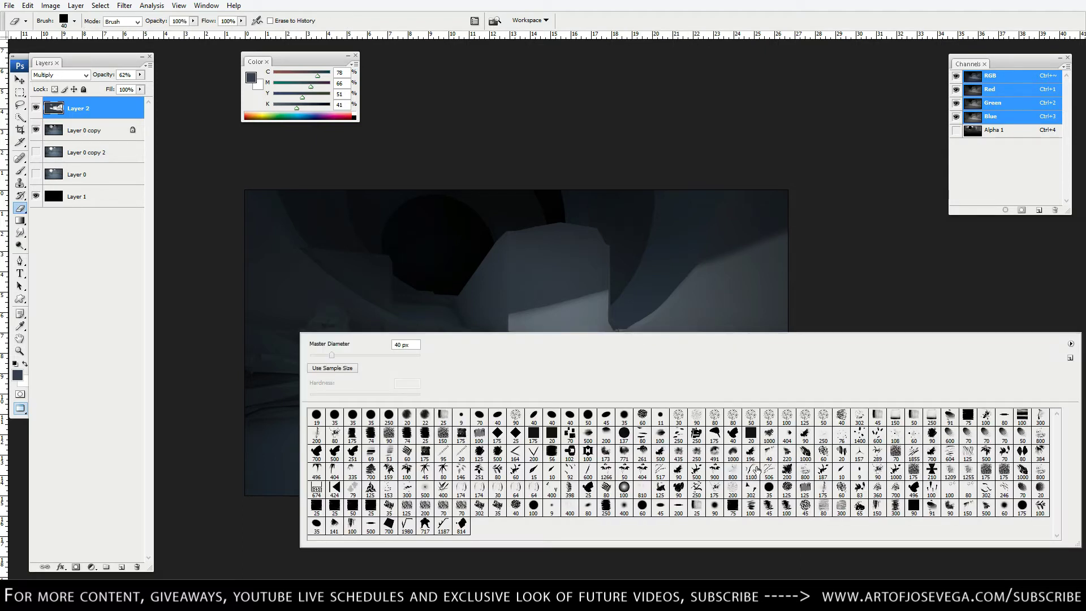
left_click(623, 512)
left_click(864, 291)
key("bracketleft")
key("bracketleft")
key("bracketleft")
key("bracketleft")
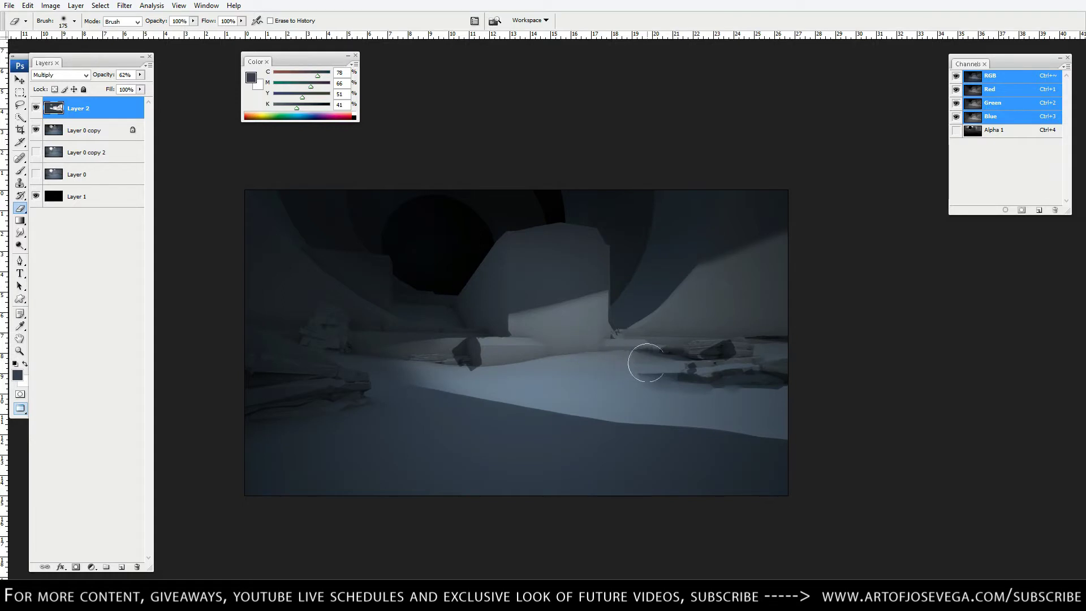
key("bracketright")
key("bracketright")
key("bracketright")
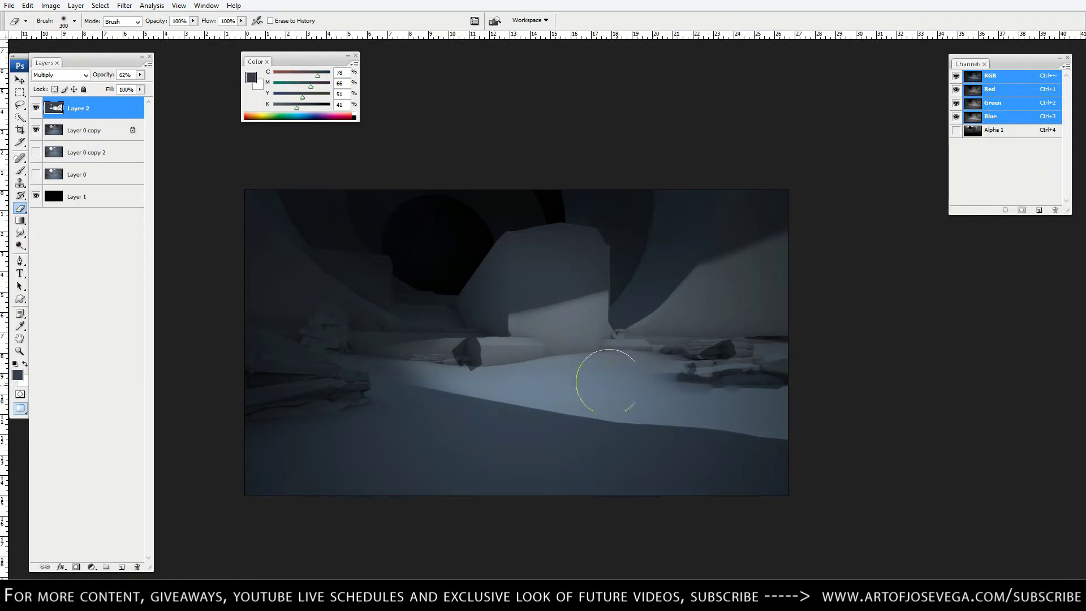
key("r")
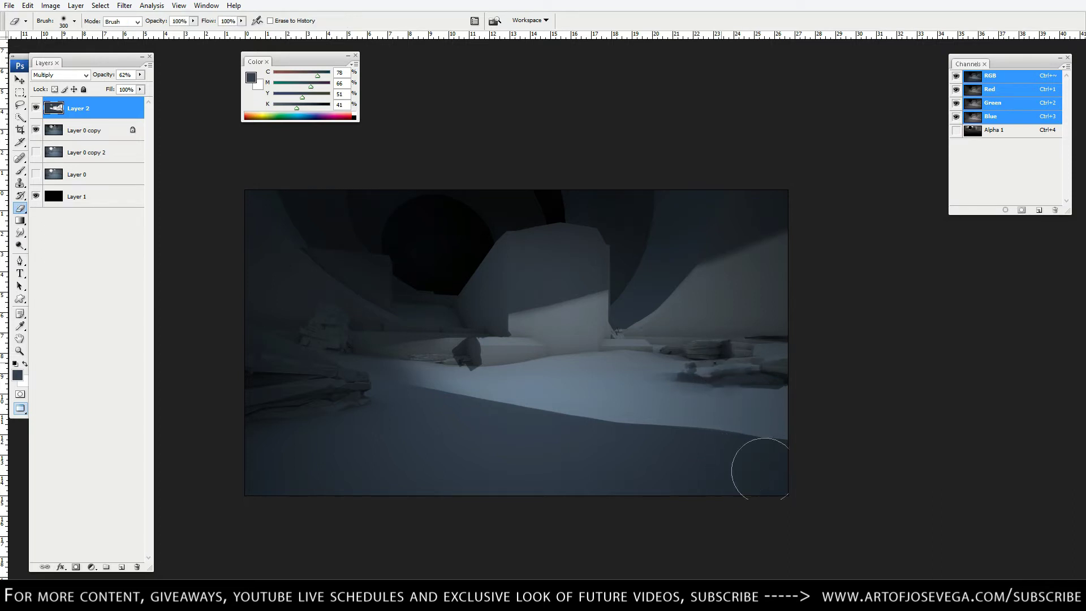
Step: Switch the eraser to the hard square 90 px tip, shrink it to 35 px and carve light onto the lower right rock's top
right_click(349, 289)
left_click(909, 445)
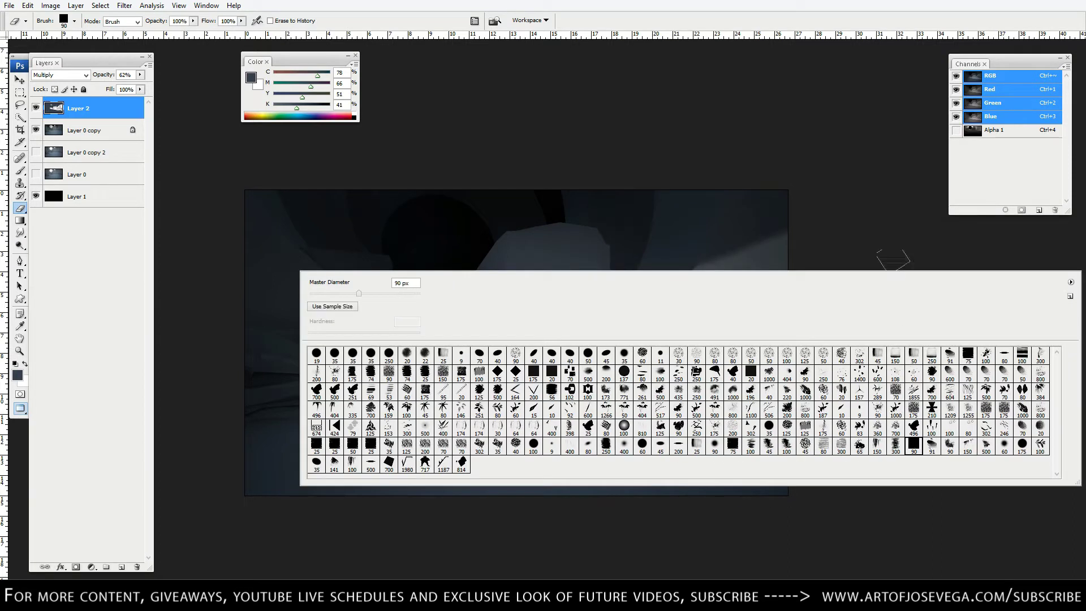
left_click(892, 258)
key("bracketleft")
key("bracketleft")
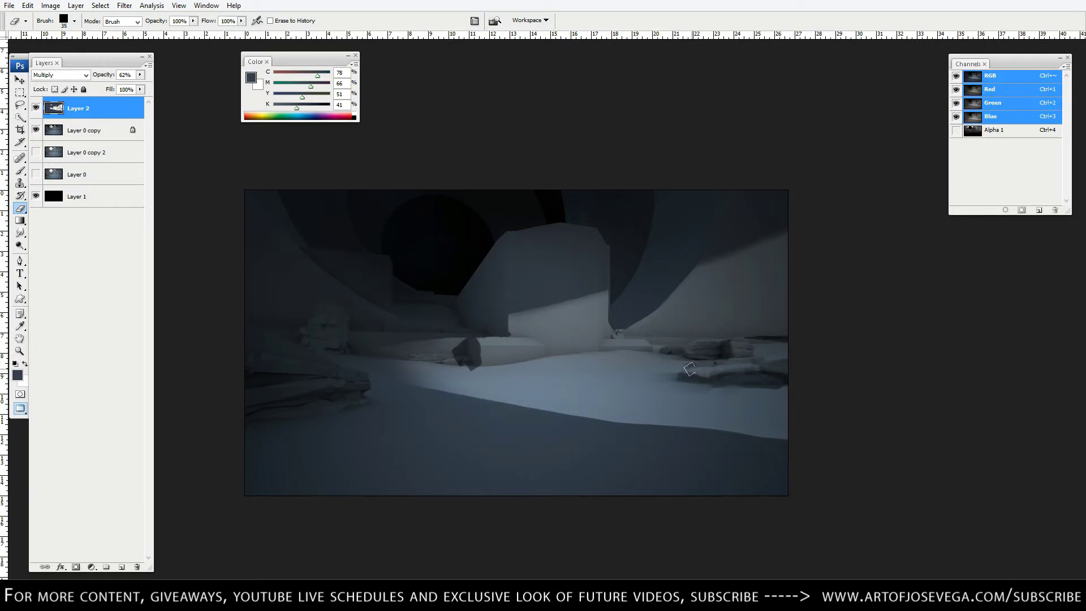
Step: Add a small shadow on the ledge end at the central block's base and reshape the dark patch on the slab to its left
key("b")
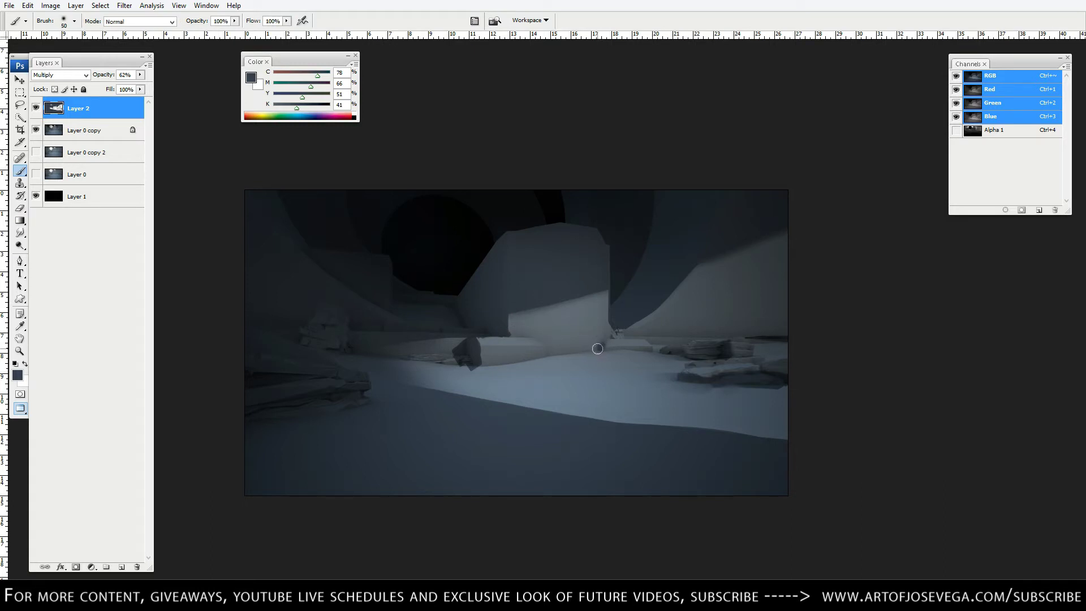
key("e")
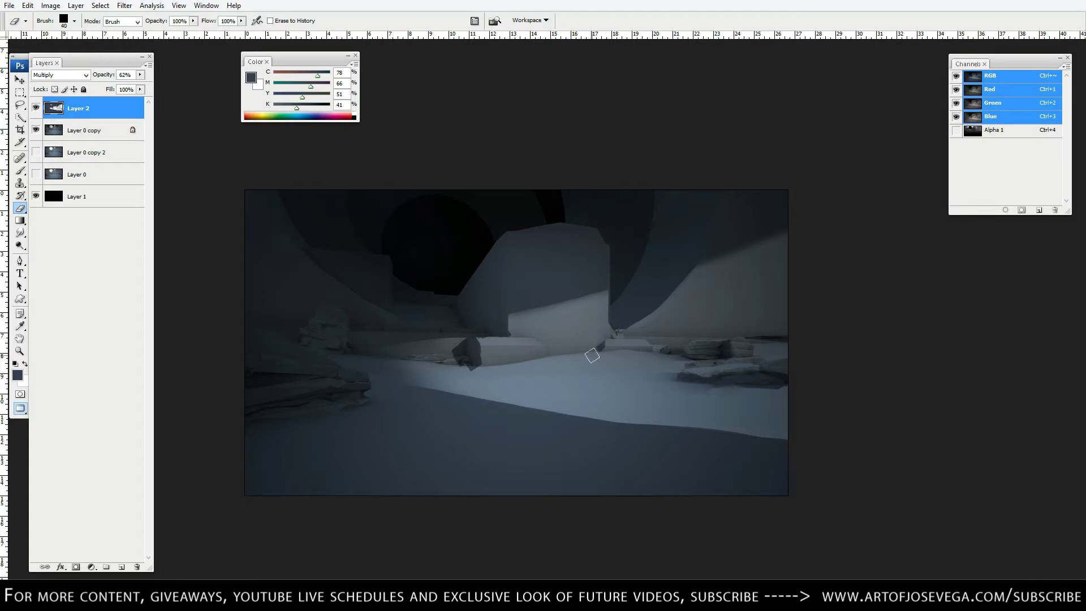
key("b")
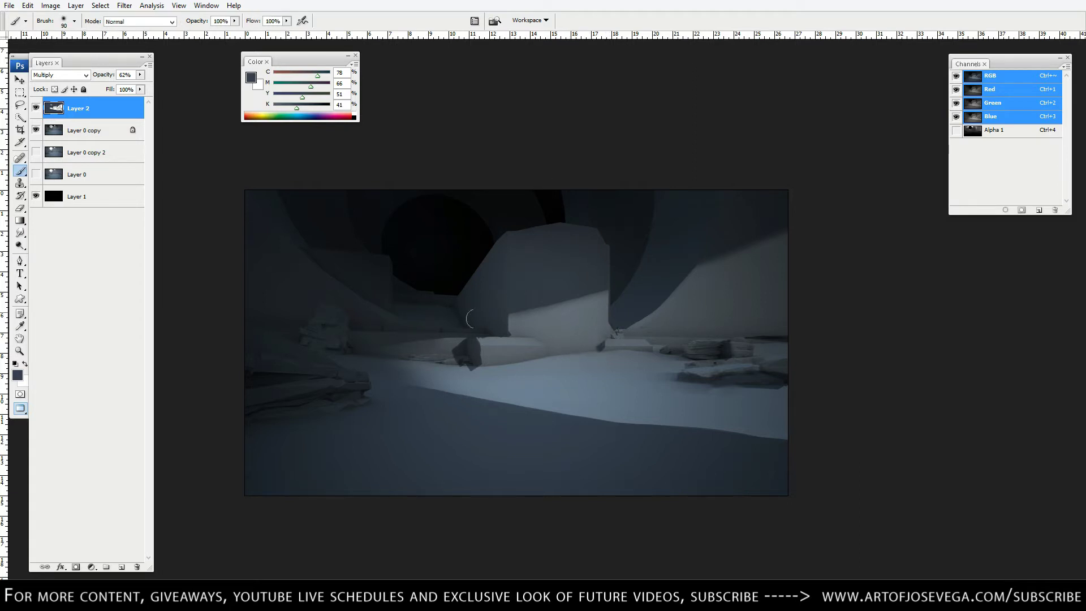
key("r")
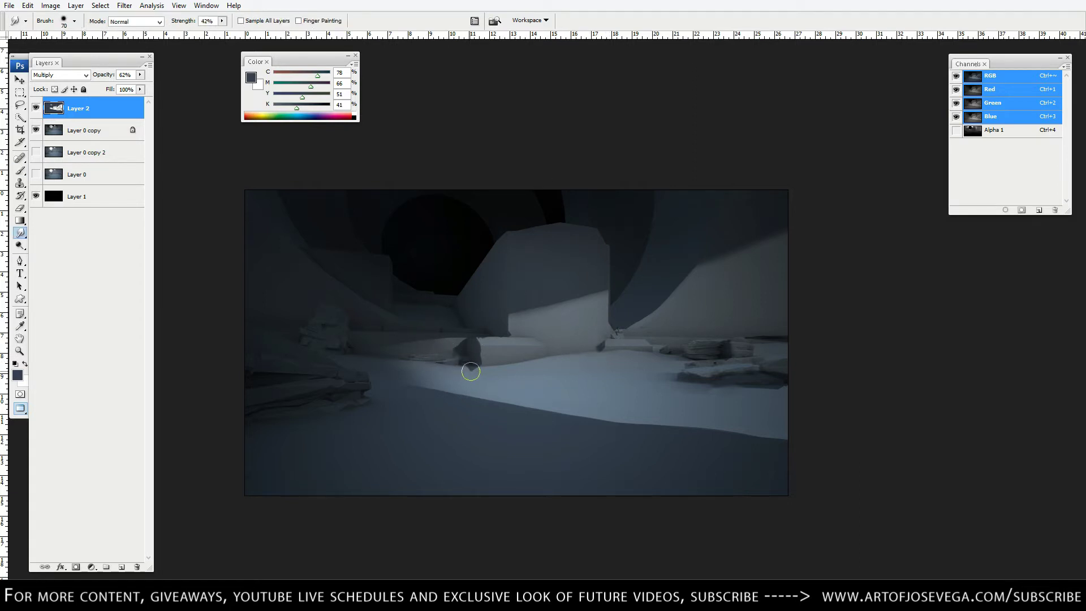
key("e")
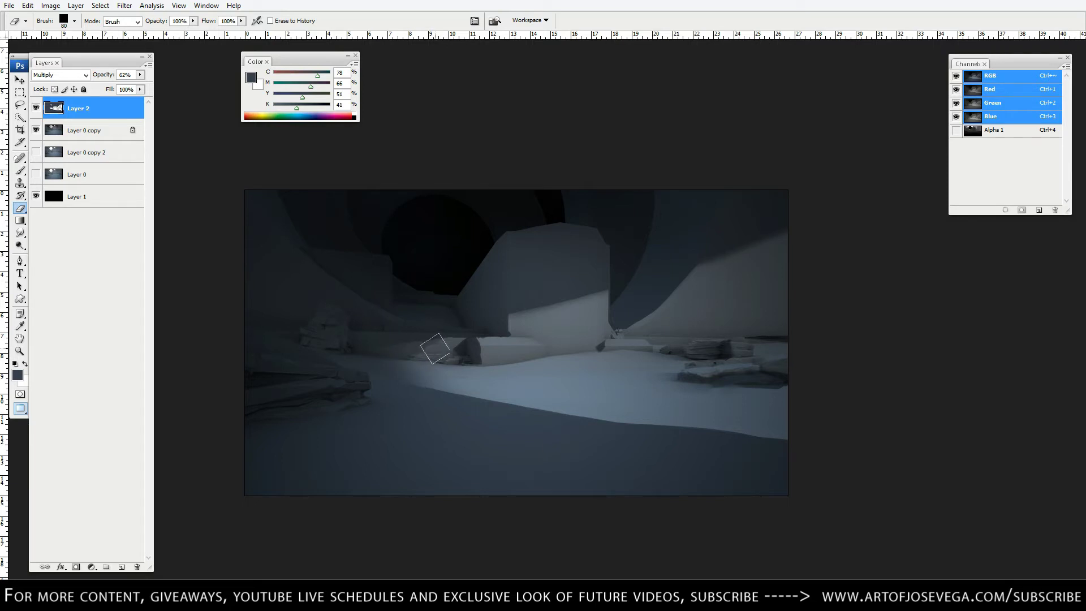
key("r")
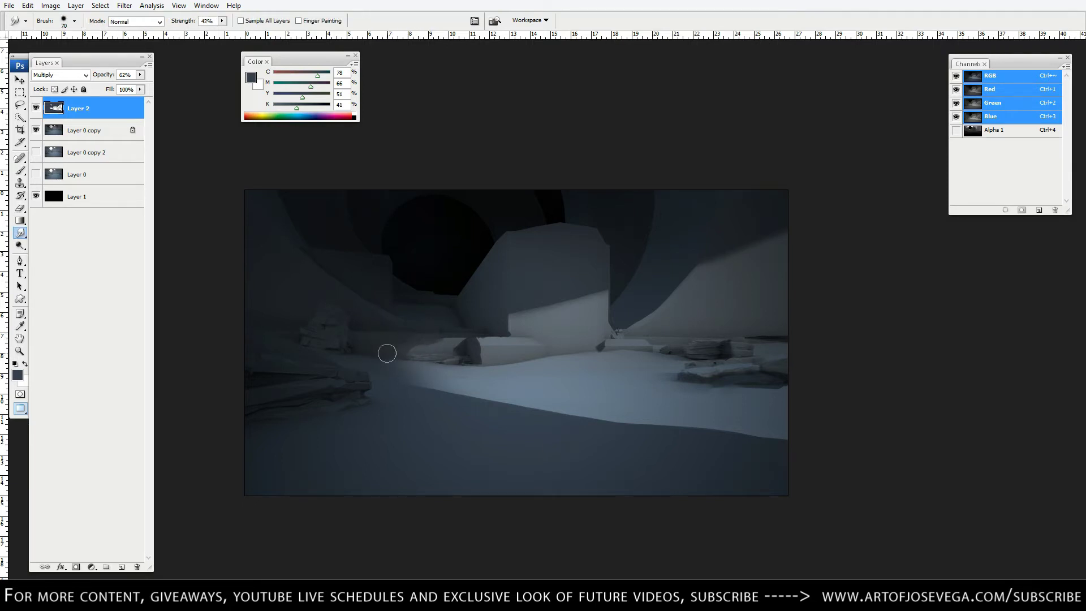
Step: Choose the hard flat elliptical 500 px brush, paint shadow across the lit ground left of centre and smudge its edge
key("ctrl+minus")
key("ctrl+plus")
key("b")
right_click(423, 389)
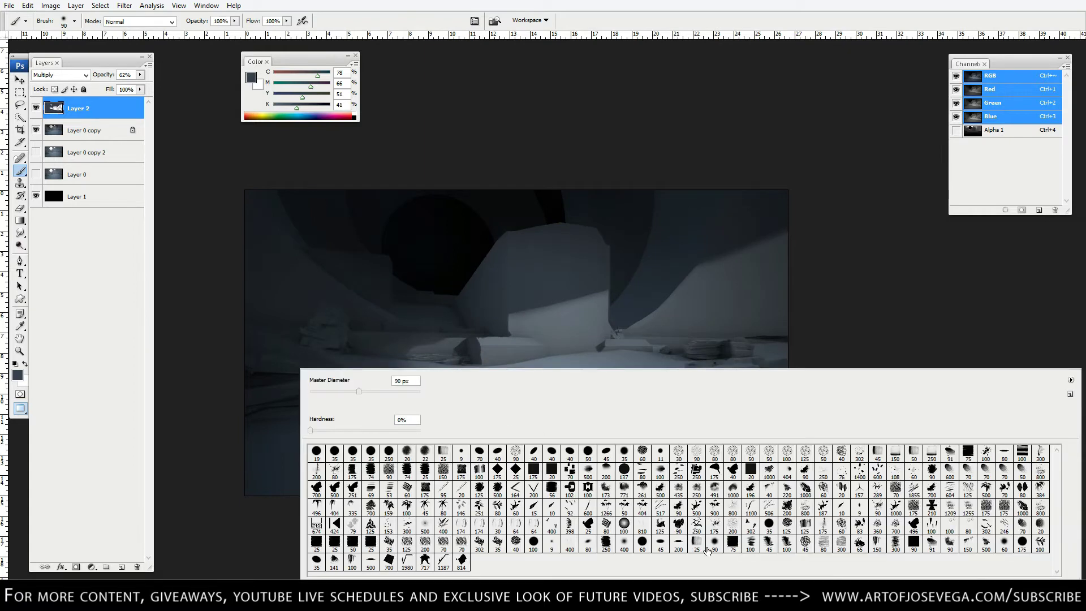
left_click(375, 561)
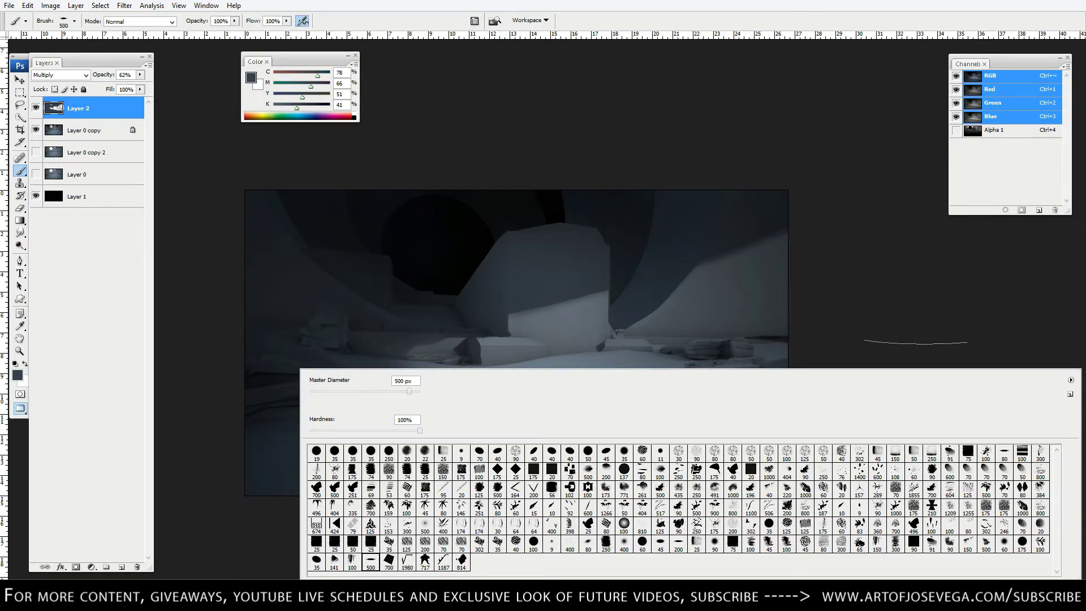
key("Return")
mouse_move(392, 381)
left_mouse_down()
mouse_move(598, 370)
mouse_move(515, 393)
mouse_move(567, 378)
mouse_move(489, 386)
mouse_move(543, 385)
left_mouse_up()
key("bracketright")
key("bracketright")
key("bracketright")
key("r")
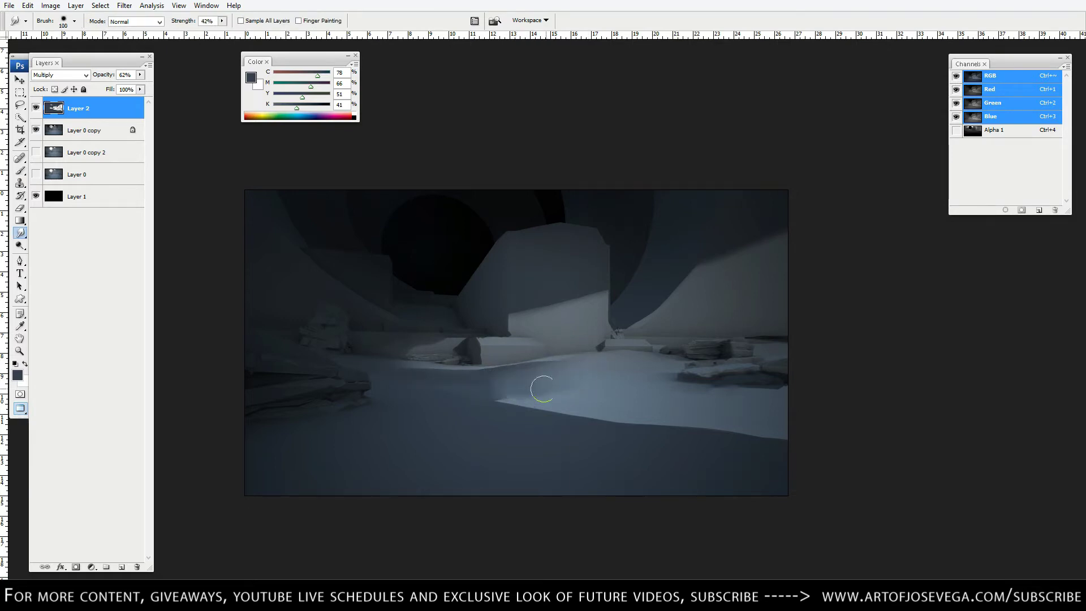
Step: Erase part of the new ground shadow's right edge with the soft round eraser
key("e")
right_click(584, 397)
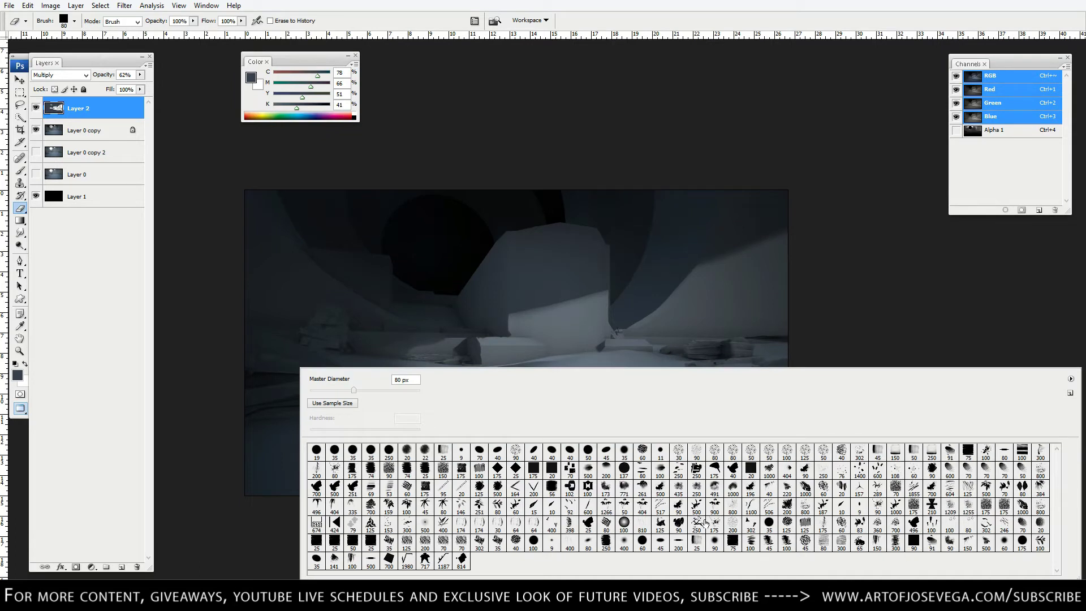
left_click(624, 541)
left_click(841, 318)
key("bracketleft")
key("bracketleft")
left_click_drag(542, 385, 478, 383)
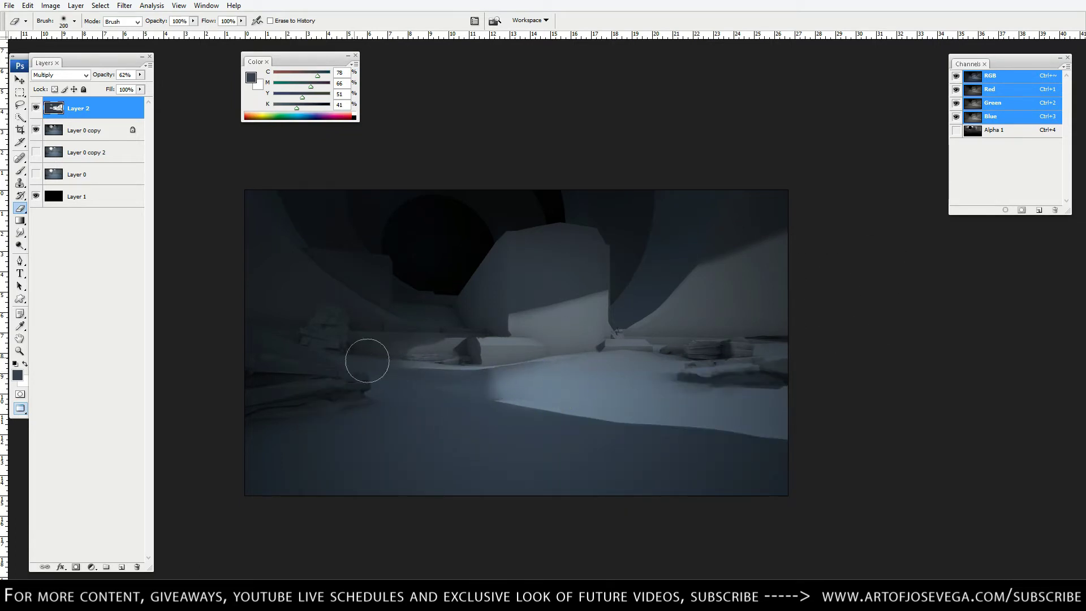
Step: Reduce the eraser to about 70 px and open a thin streak of light on the ground beside the left ledge
key("bracketleft")
key("bracketleft")
key("bracketleft")
key("bracketleft")
left_click_drag(418, 382, 336, 359)
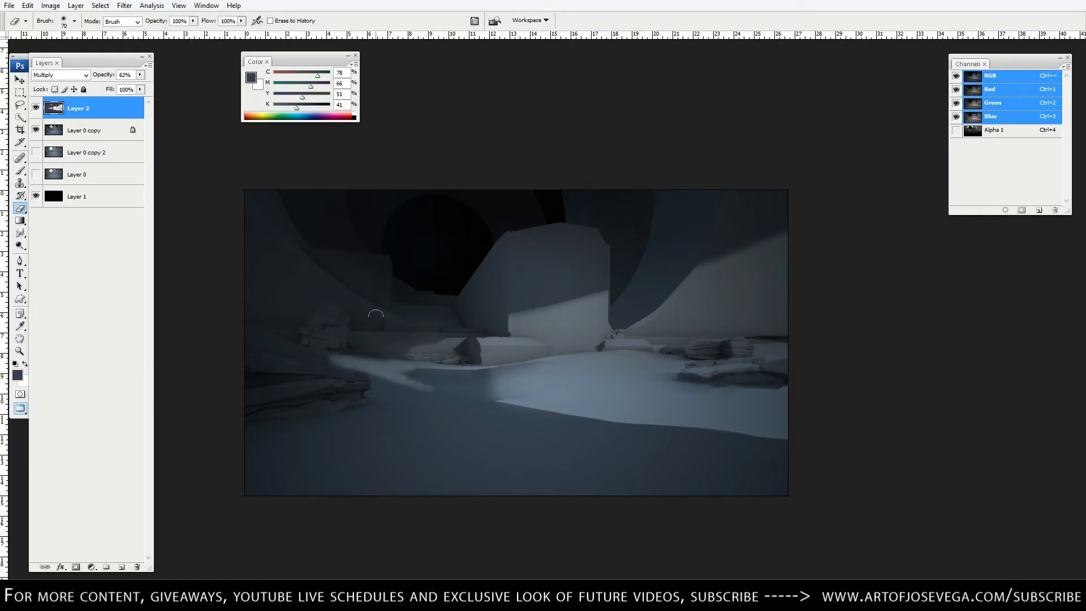
Step: Trim the light streak's lower edge with the flat 300 px brush and blend it with the Smudge tool at 20% strength
key("b")
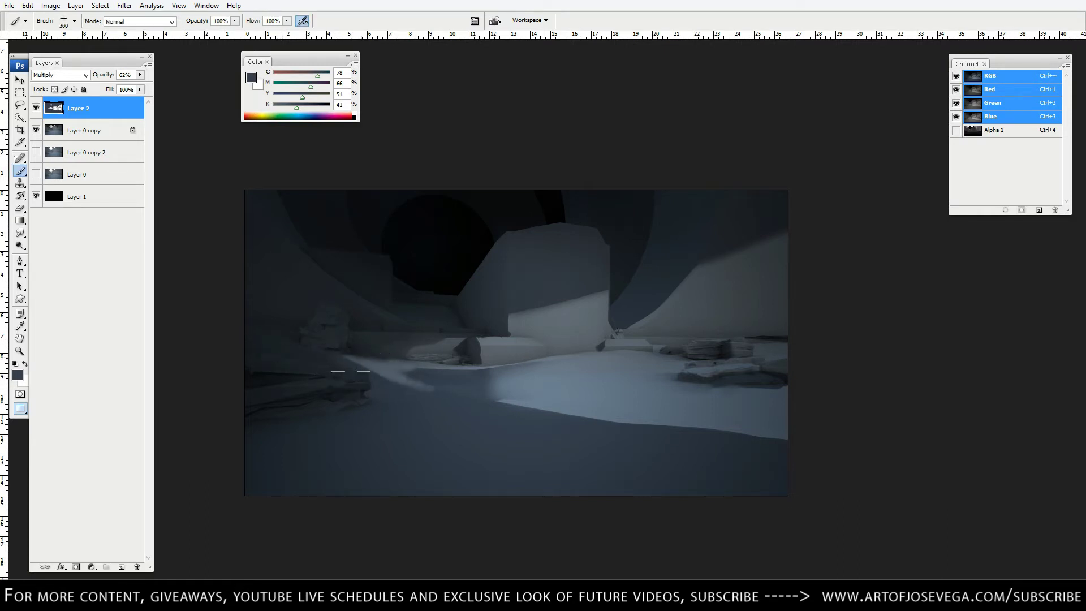
key("r")
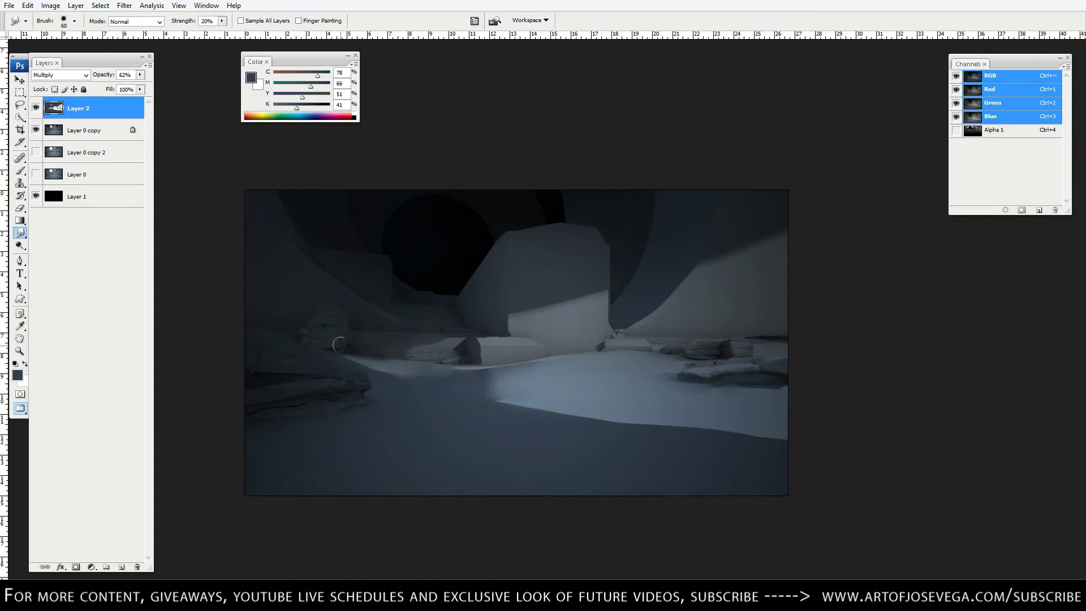
key("b")
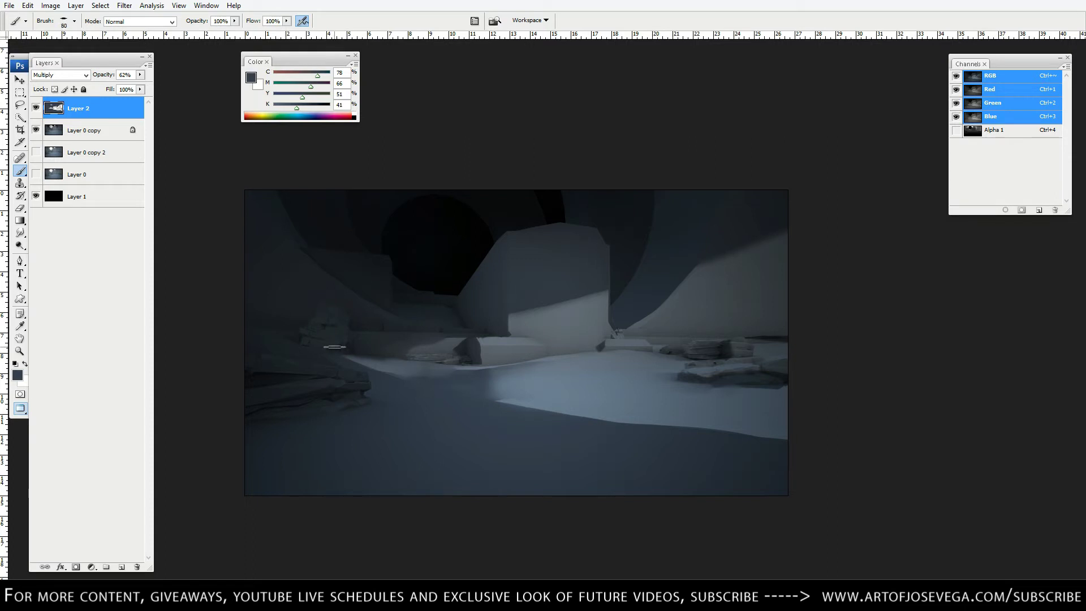
Step: Lighten the low ledge between the small rock pile and the slab with the soft eraser, starting at 80 px
key("e")
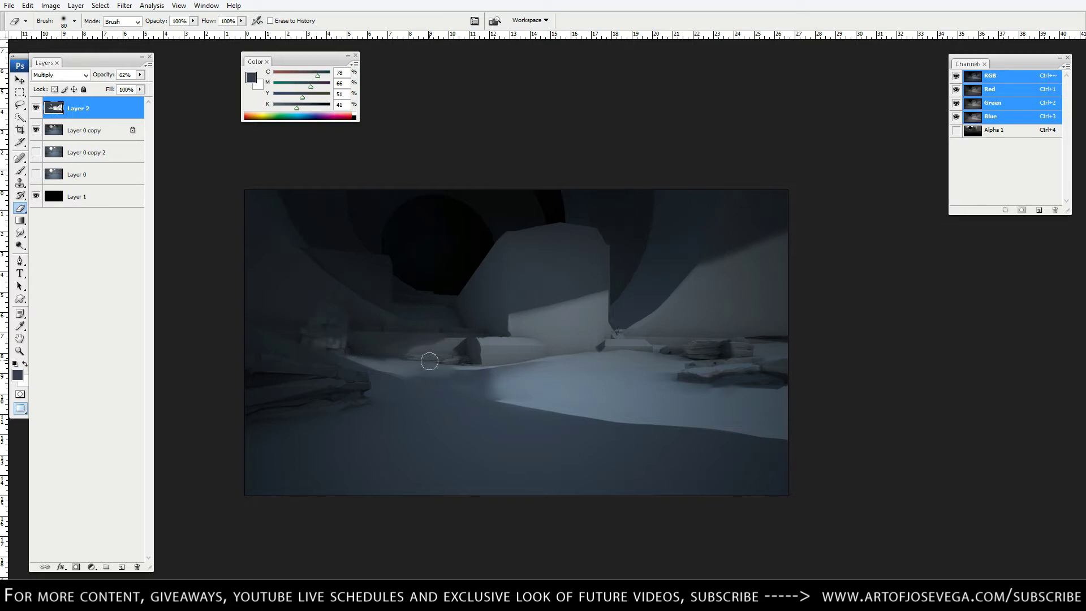
left_click_drag(444, 345, 339, 355)
key("bracketright")
key("bracketright")
key("bracketright")
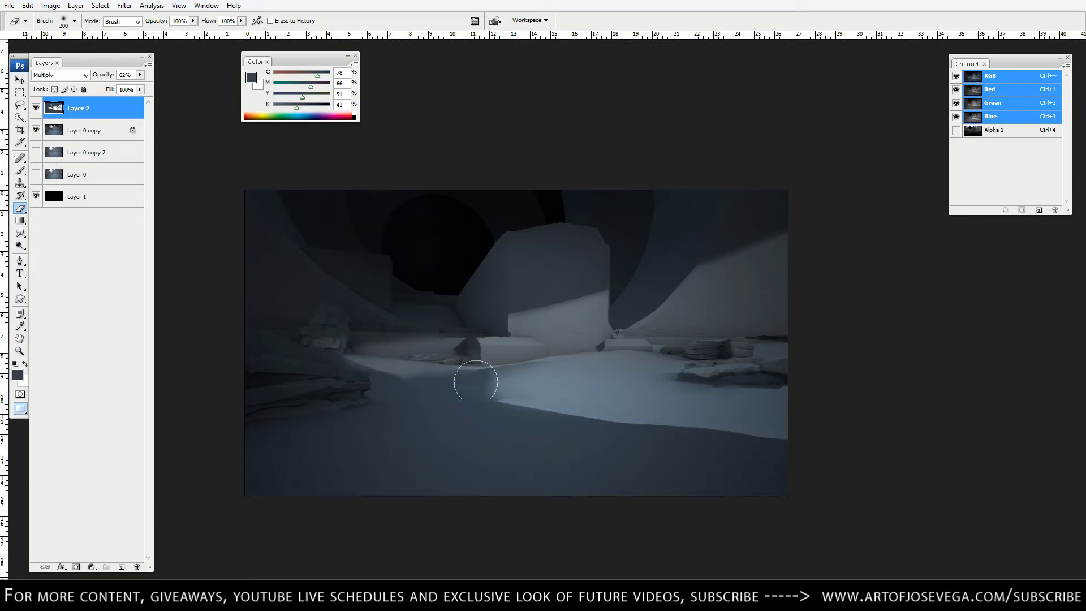
Step: Hide Layer 2 to compare the whole scene without the painted shadows
key("b")
key("ctrl+minus")
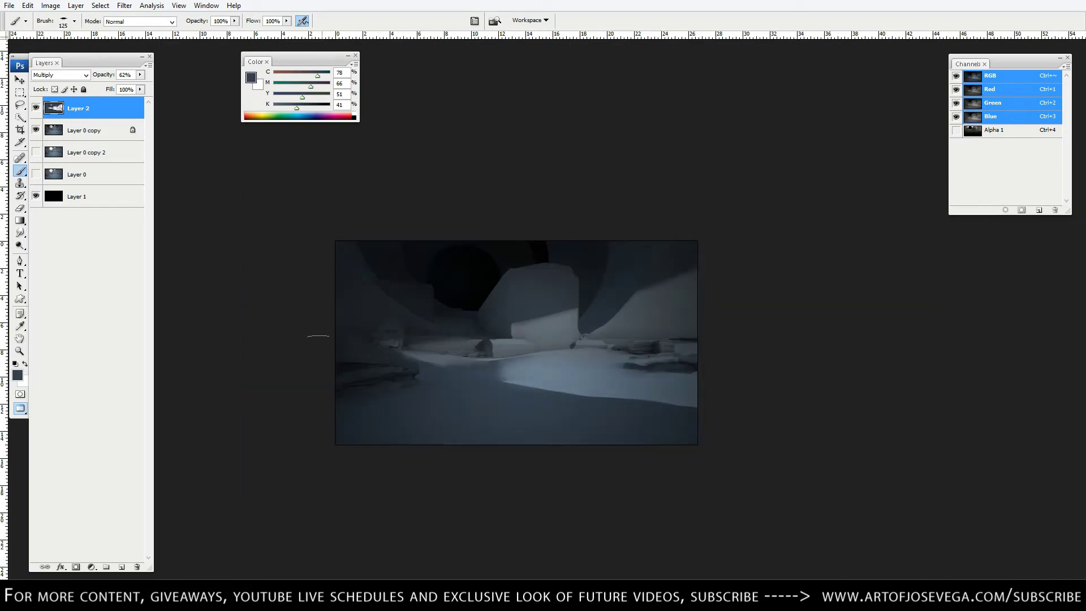
left_click(36, 109)
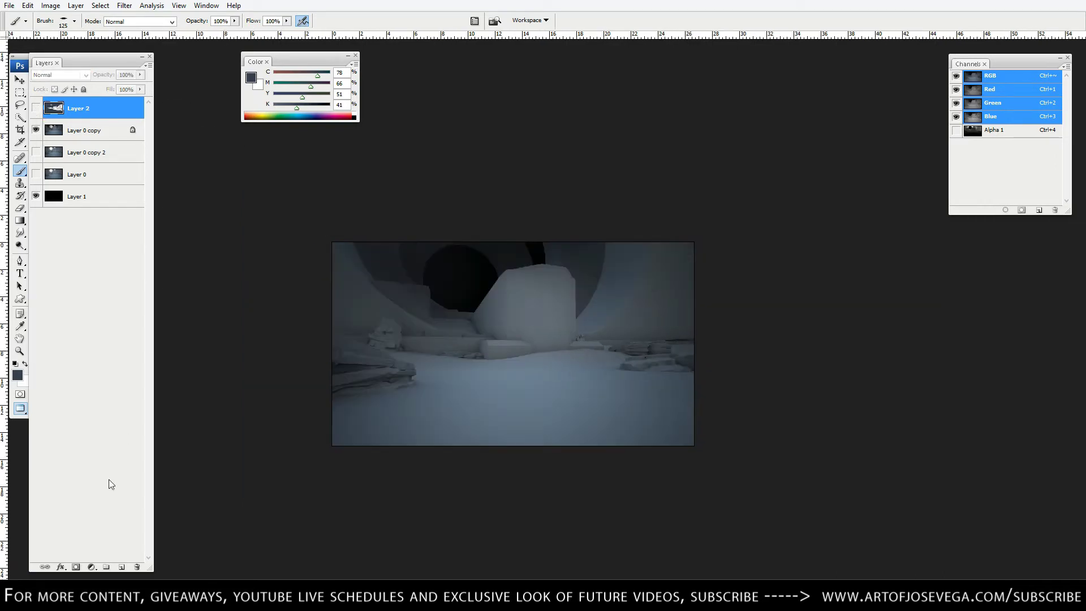
Step: Add a new layer filled with a dark blue-grey sampled from the upper background, and set its blend mode to Multiply
left_click(121, 566)
key("ctrl+plus")
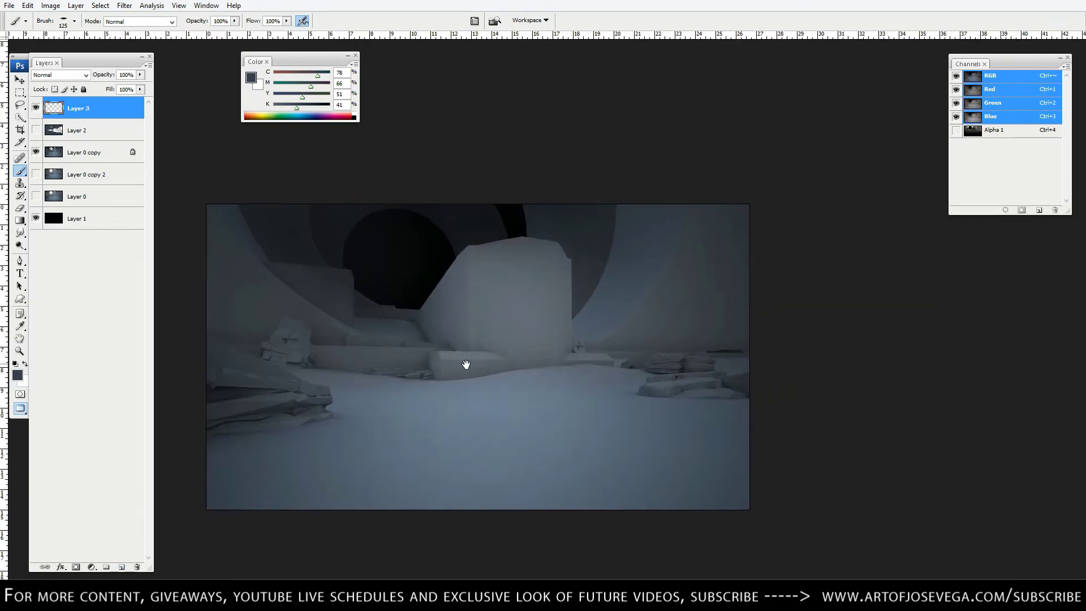
left_click(597, 240, "alt")
left_click_drag(418, 281, 487, 274)
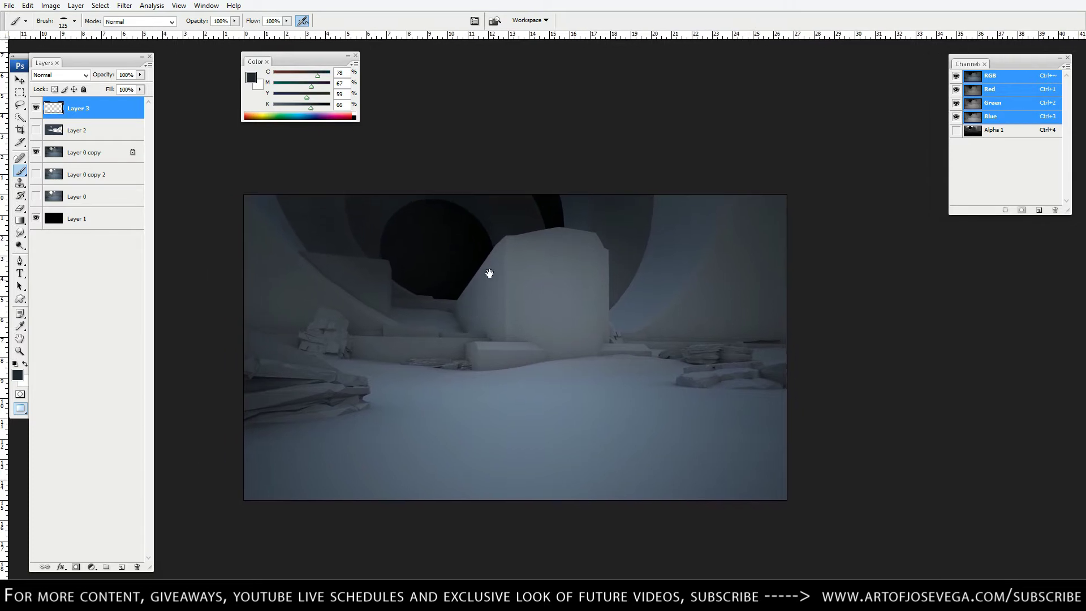
key("alt+BackSpace")
left_click(53, 76)
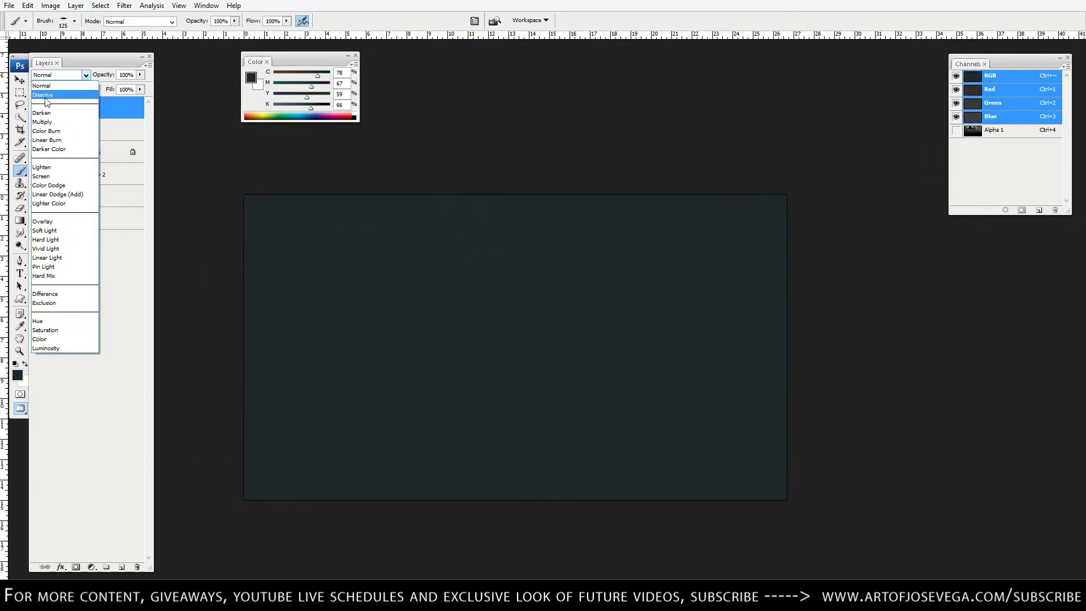
left_click(48, 124)
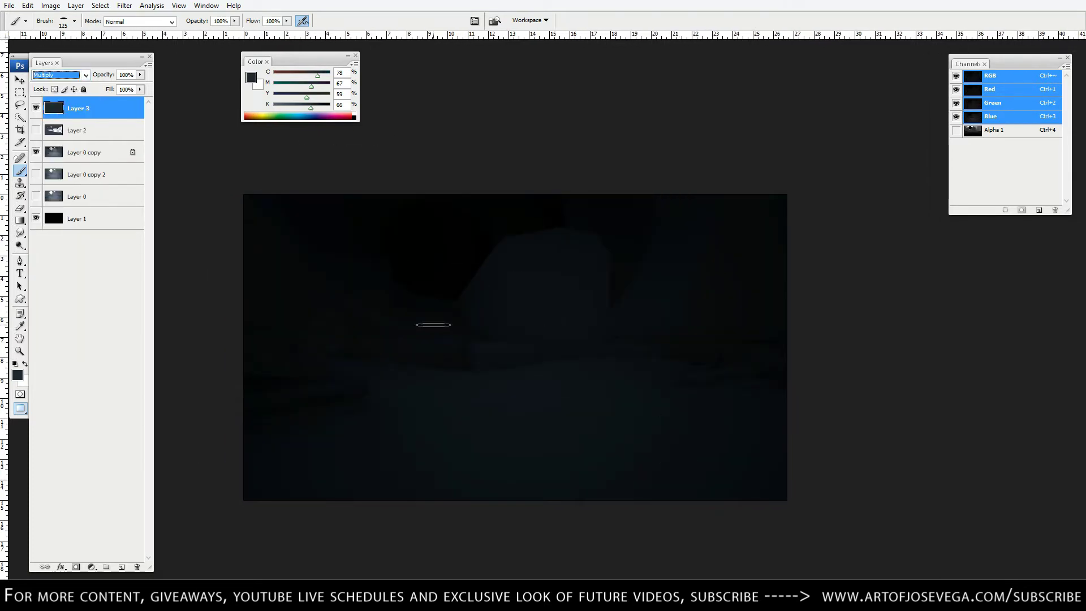
left_click(76, 567)
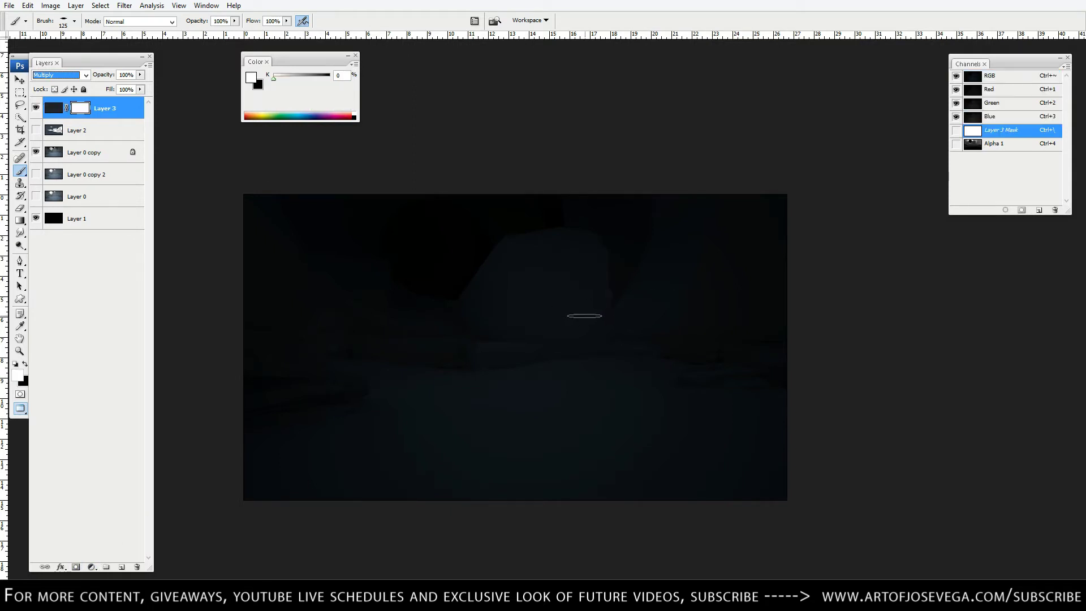
key("bracketright")
key("bracketright")
key("bracketright")
key("ctrl+z")
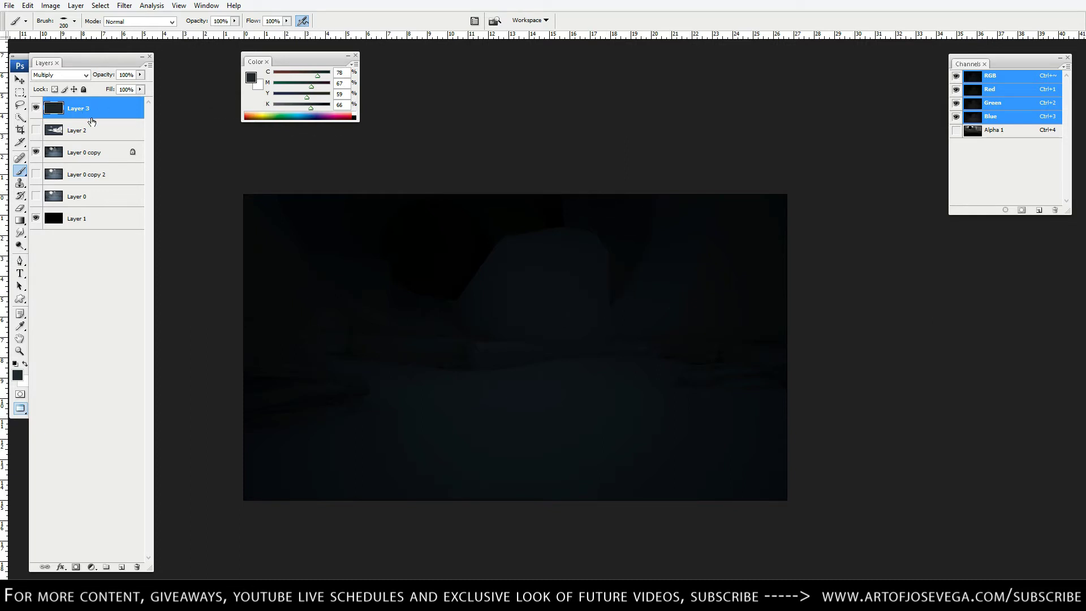
Step: Add a layer mask to Layer 3 and paint black with the flat 200 px brush to reveal light on the central block's upper part
left_click(75, 567)
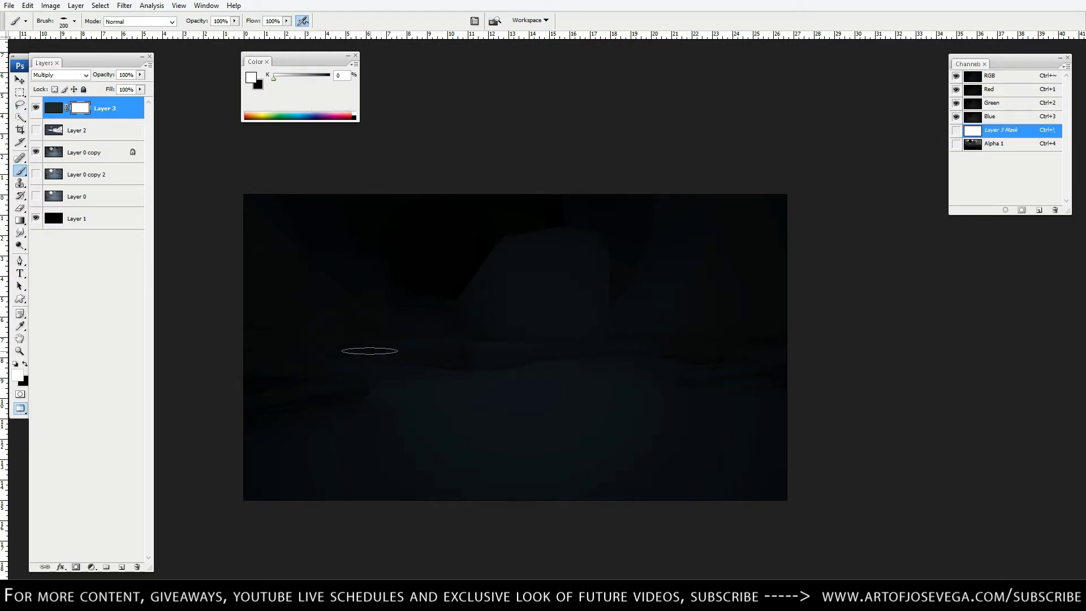
key("x")
key("bracketright")
key("bracketright")
key("bracketleft")
key("bracketleft")
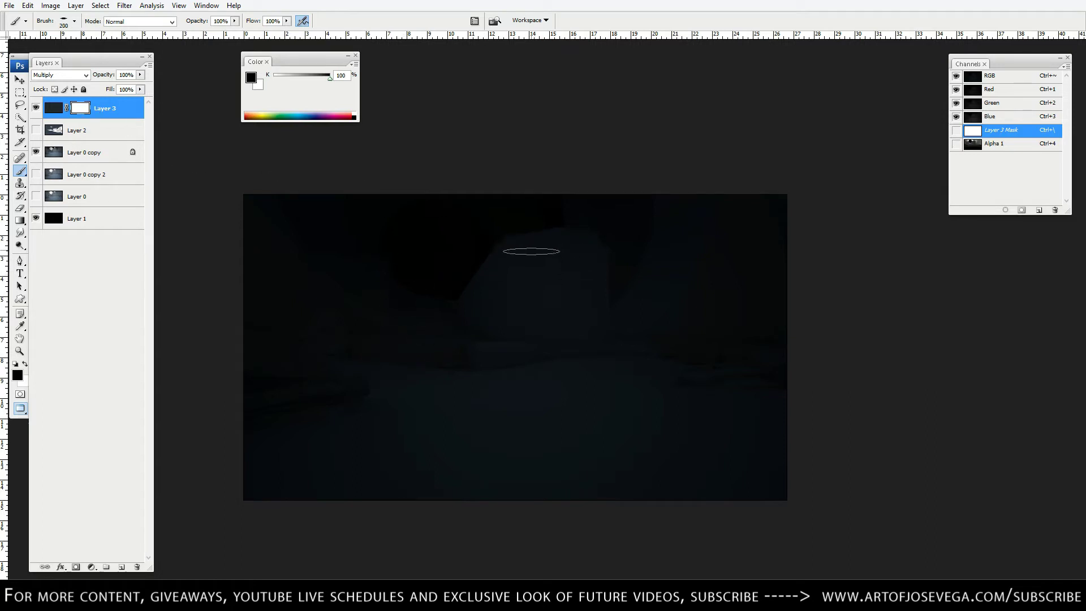
mouse_move(531, 250)
left_mouse_down()
mouse_move(535, 276)
mouse_move(543, 245)
mouse_move(564, 271)
mouse_move(568, 239)
mouse_move(532, 272)
mouse_move(563, 272)
mouse_move(498, 282)
mouse_move(503, 264)
mouse_move(435, 301)
left_mouse_up()
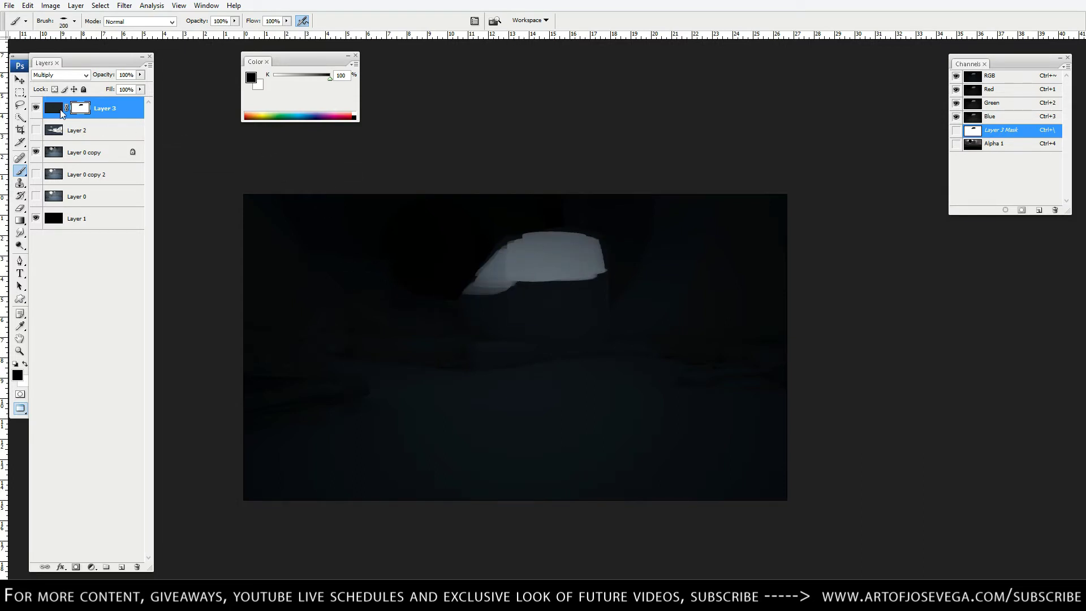
Step: Set Layer 3's opacity to 67% and reveal a light patch high on the right wall with the flat brush at about 300 px
left_click(140, 74)
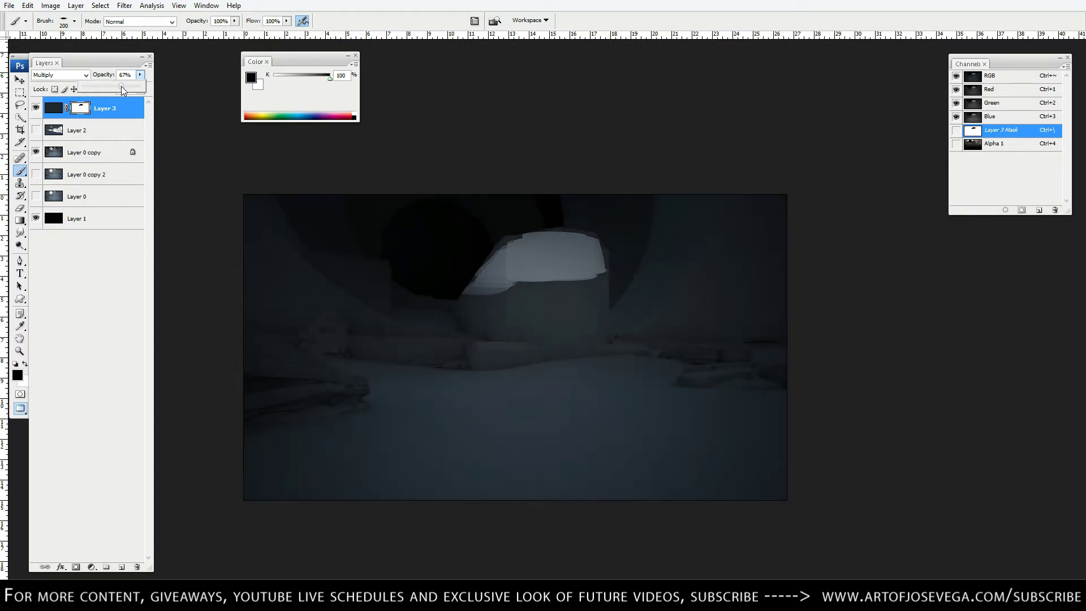
left_click(159, 93)
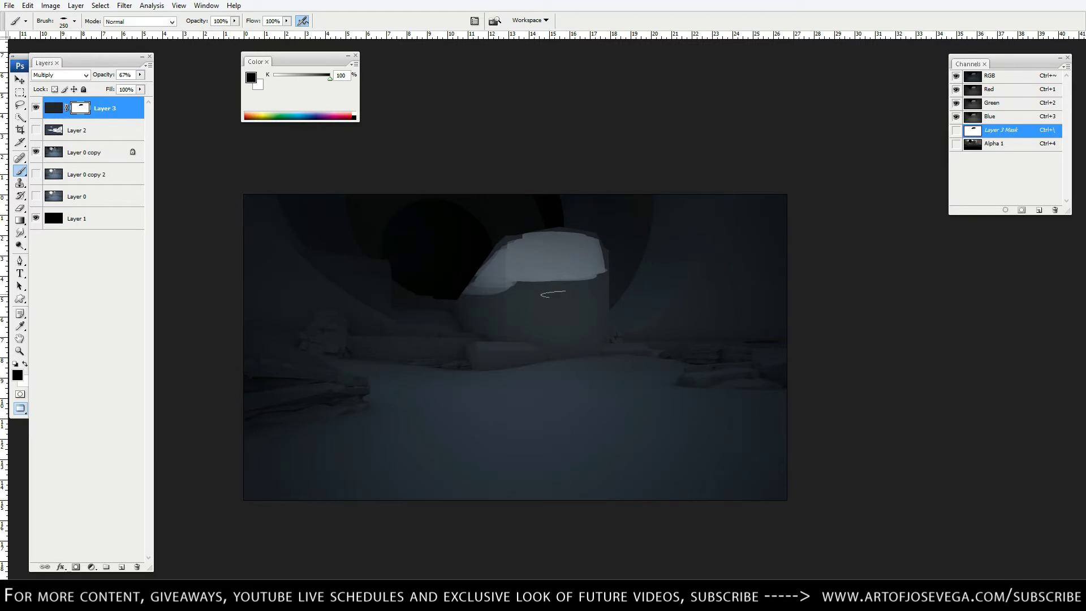
key("]")
key("[")
key("[")
mouse_move(754, 202)
left_mouse_down()
mouse_move(733, 254)
mouse_move(771, 225)
mouse_move(766, 199)
mouse_move(750, 242)
left_mouse_up()
key("]")
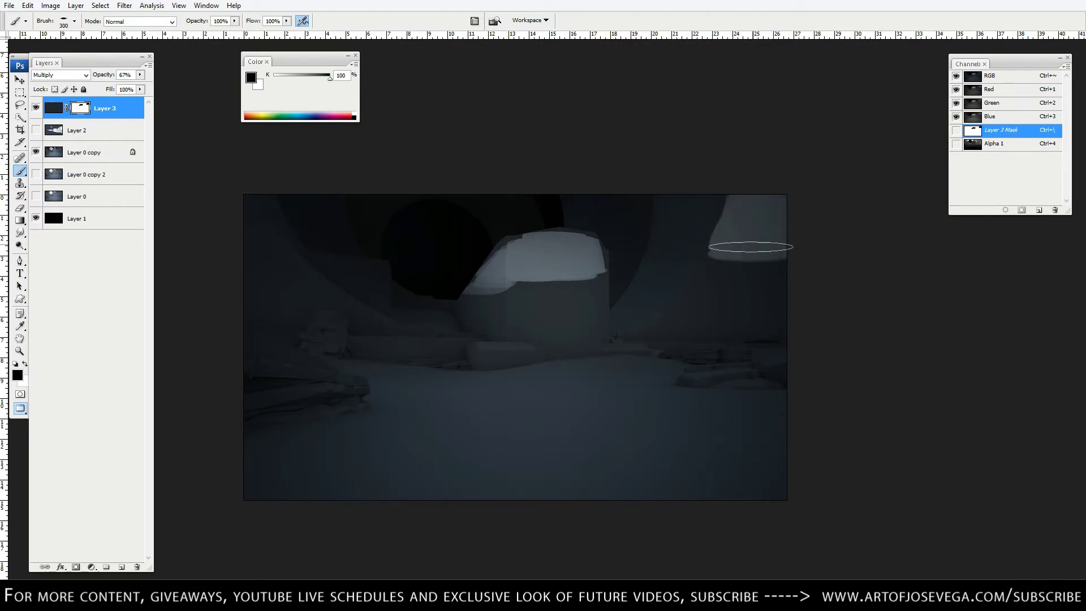
key("]")
Step: Show Layer 2 and toggle Layer 3 to compare the scene under both sets of shadows
left_click(37, 108)
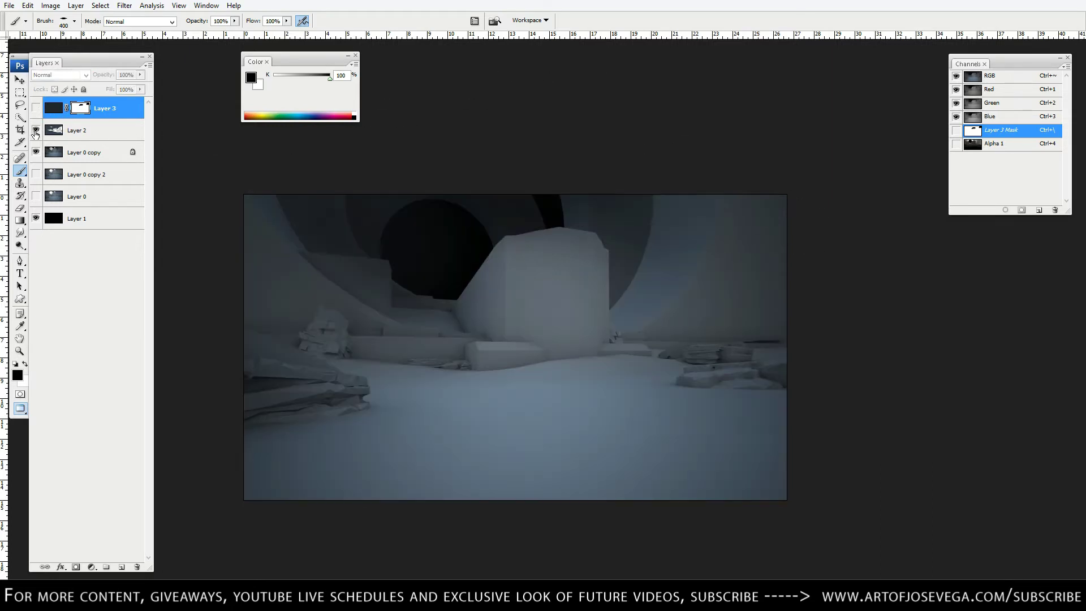
left_click(36, 130)
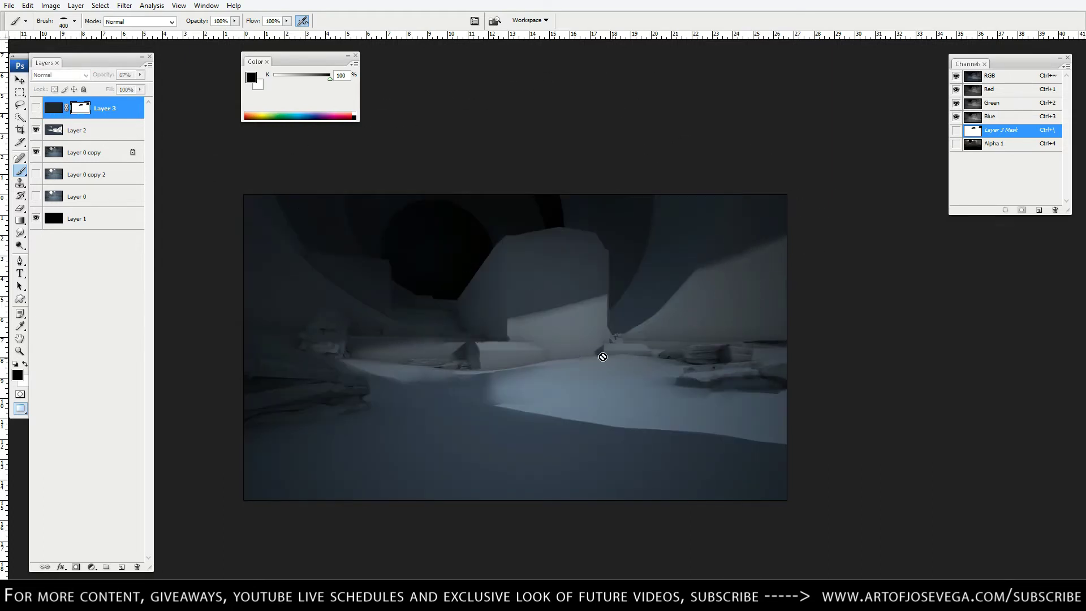
left_click(37, 108)
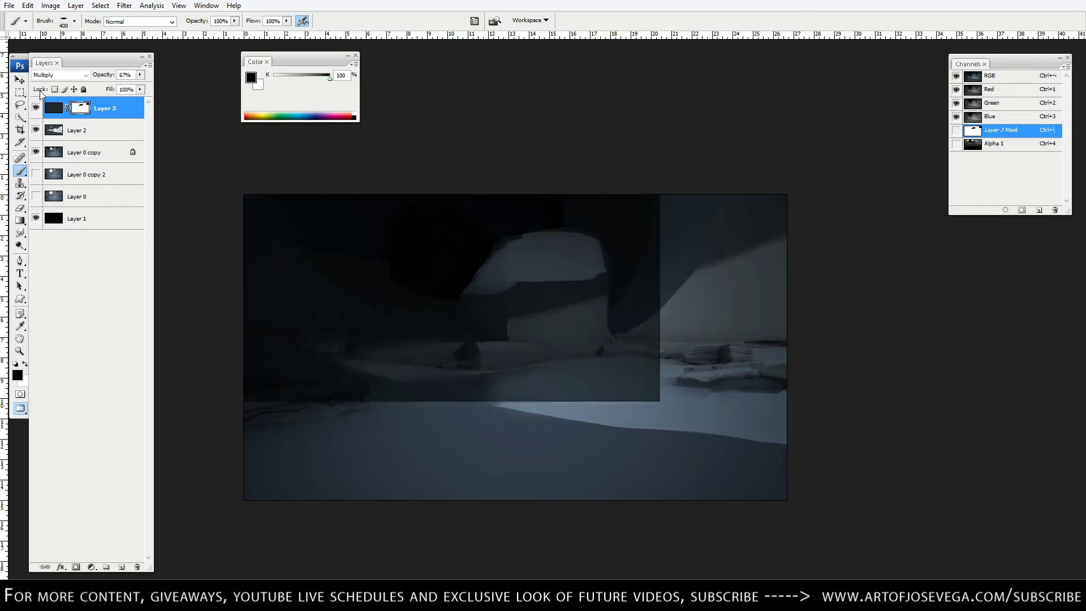
Step: Refine the central block's lit area on the mask, restoring shadow on its slanted left side, and hide Layer 2
key("bracketleft")
key("bracketleft")
key("bracketleft")
key("bracketleft")
mouse_move(575, 268)
left_mouse_down()
mouse_move(572, 242)
mouse_move(523, 243)
mouse_move(470, 285)
mouse_move(478, 266)
left_mouse_up()
key("bracketright")
key("bracketright")
key("x")
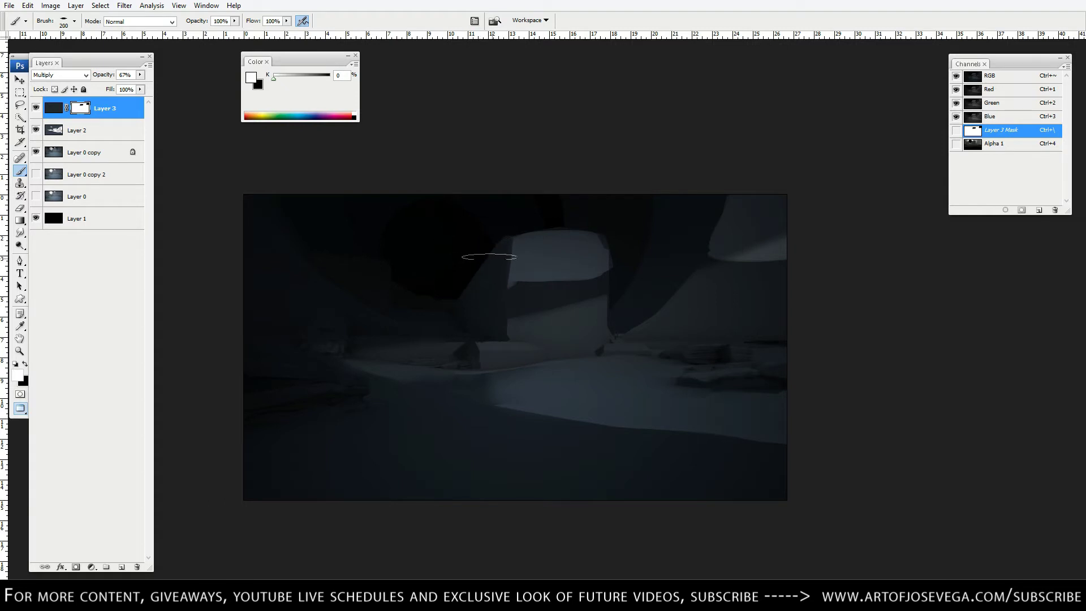
key("bracketright")
key("bracketright")
key("bracketright")
left_click(36, 129)
Step: Paint black on the mask with the flat 200 px brush to reveal light on top of the block left of the tunnel
key("x")
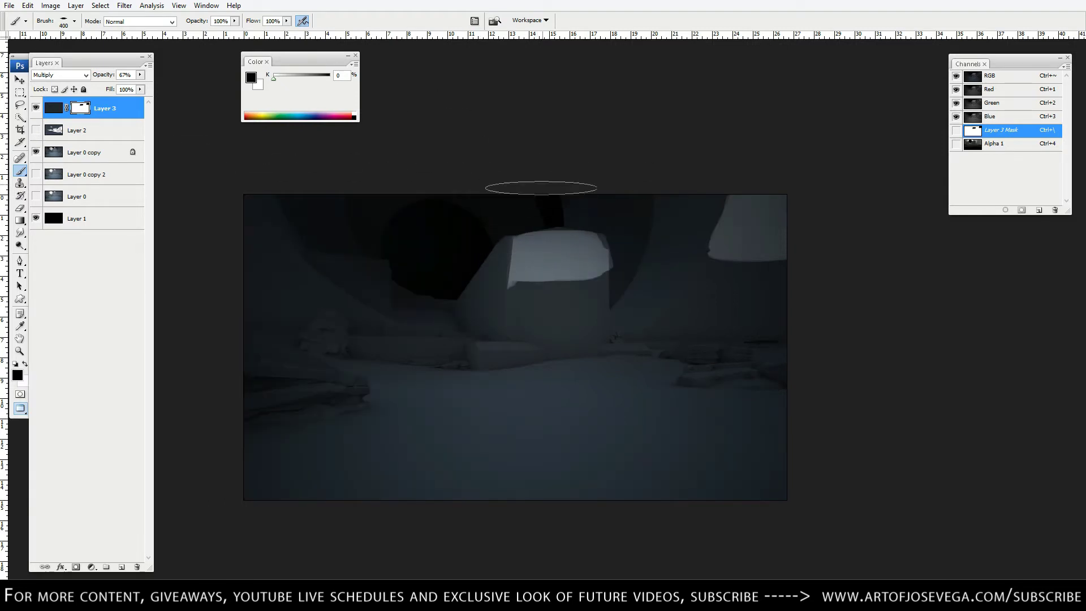
key("bracketleft")
key("bracketleft")
key("bracketleft")
key("bracketleft")
key("bracketleft")
key("bracketright")
left_click(360, 276)
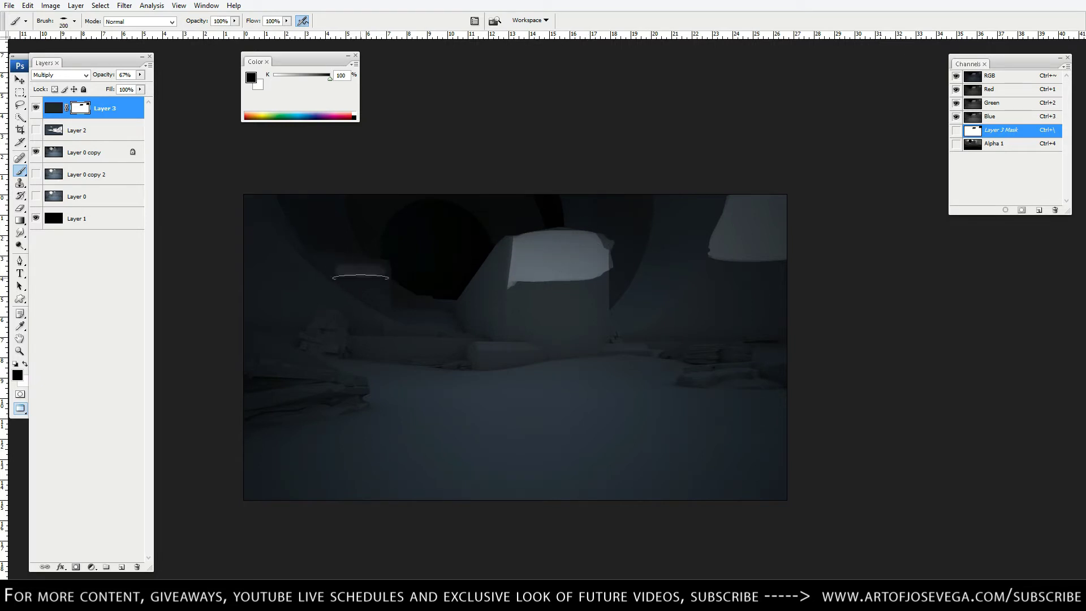
left_click_drag(360, 278, 360, 282)
Step: Enlarge the flat brush and reveal a broad light patch high on the left wall
key("bracketright")
key("bracketright")
mouse_move(221, 224)
left_mouse_down()
mouse_move(208, 202)
mouse_move(277, 269)
mouse_move(252, 254)
mouse_move(269, 283)
left_mouse_up()
key("bracketright")
key("bracketright")
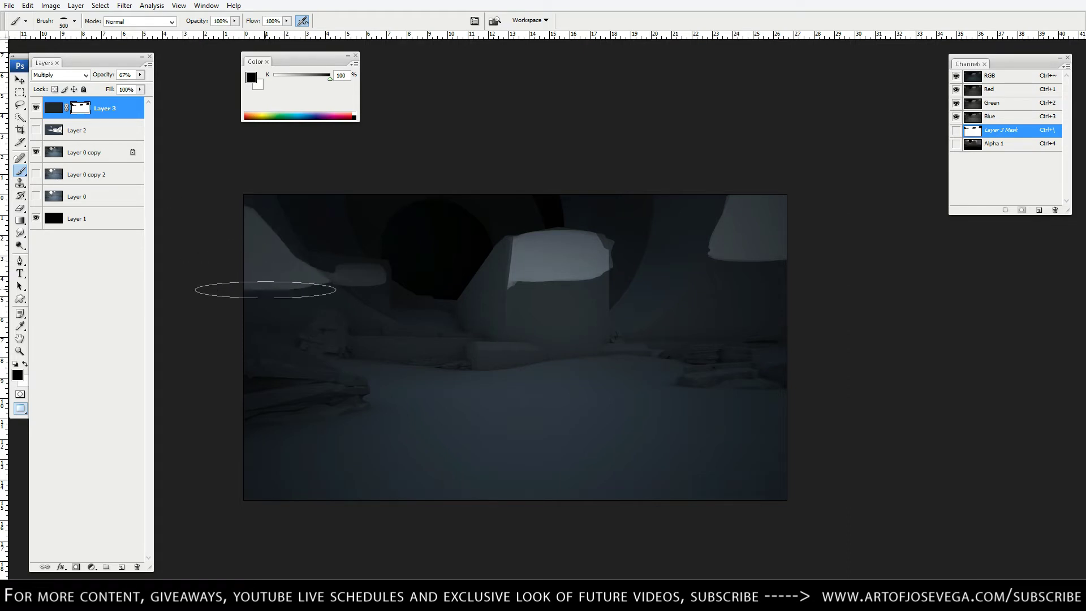
key("bracketright")
key("bracketright")
key("bracketright")
key("bracketright")
Step: Lighten the middle of the ground on the mask with a soft round brush of 300 to 600 px, at 20% and 10% opacity
right_click(490, 383)
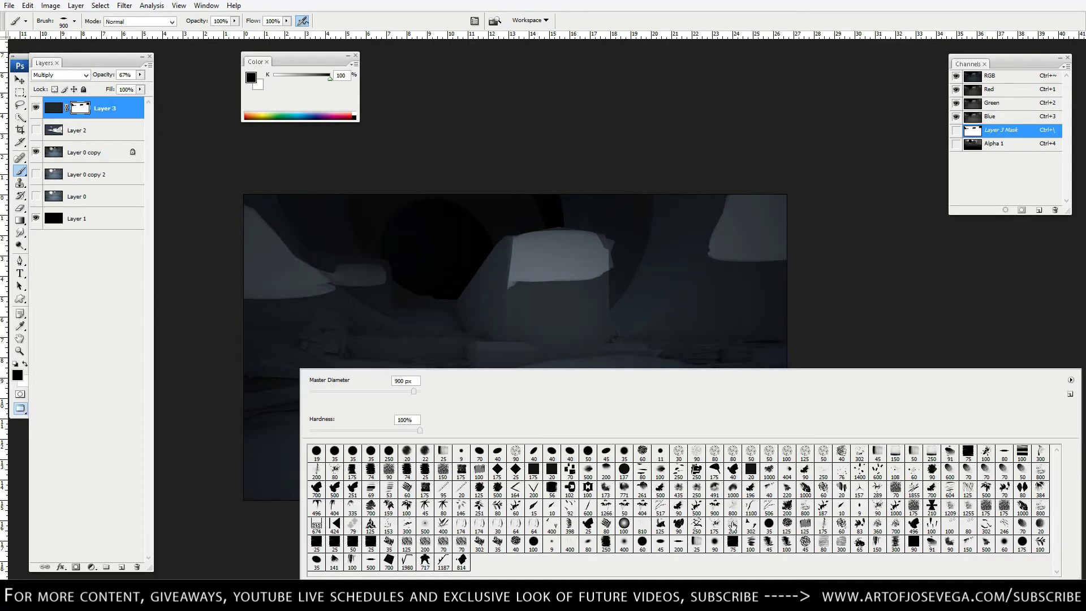
double_click(623, 546)
key("2")
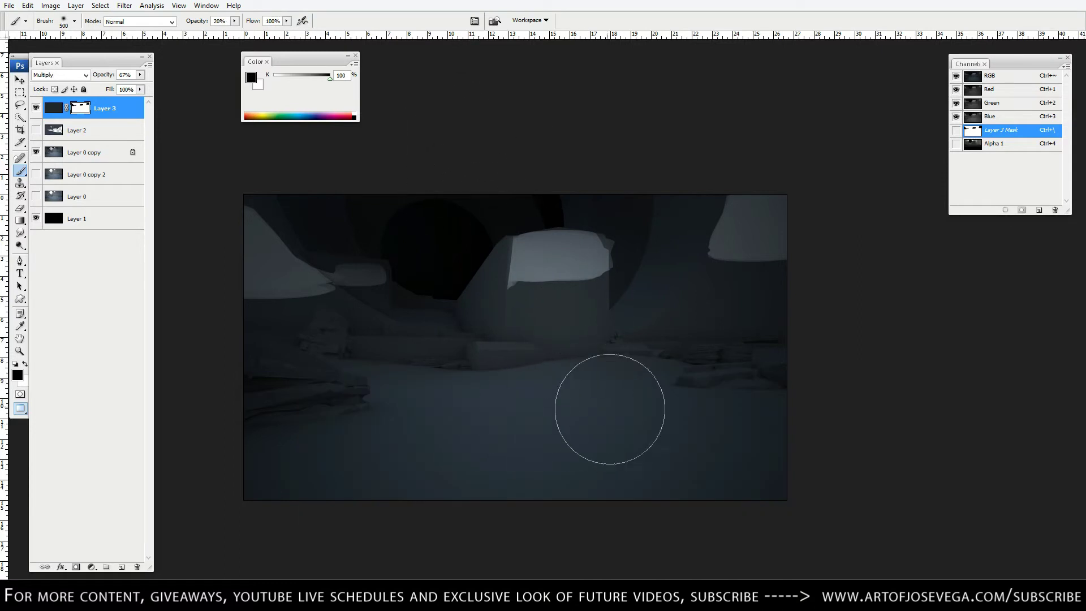
mouse_move(676, 382)
left_mouse_down()
mouse_move(632, 369)
mouse_move(589, 386)
mouse_move(488, 392)
left_mouse_up()
key("bracketright")
key("bracketright")
key("bracketright")
key("1")
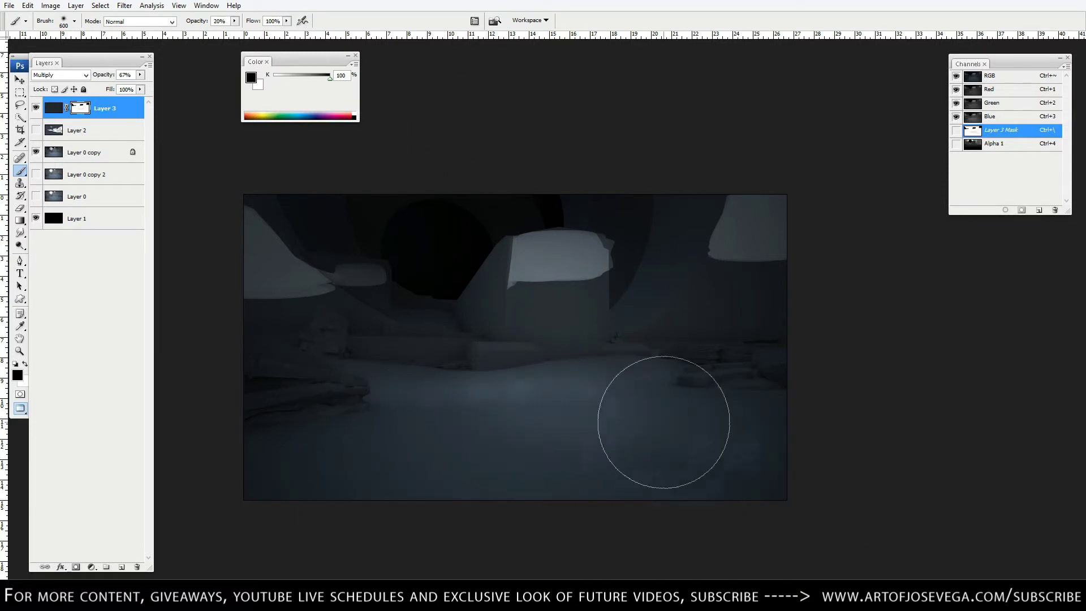
key("bracketleft")
key("bracketleft")
key("bracketleft")
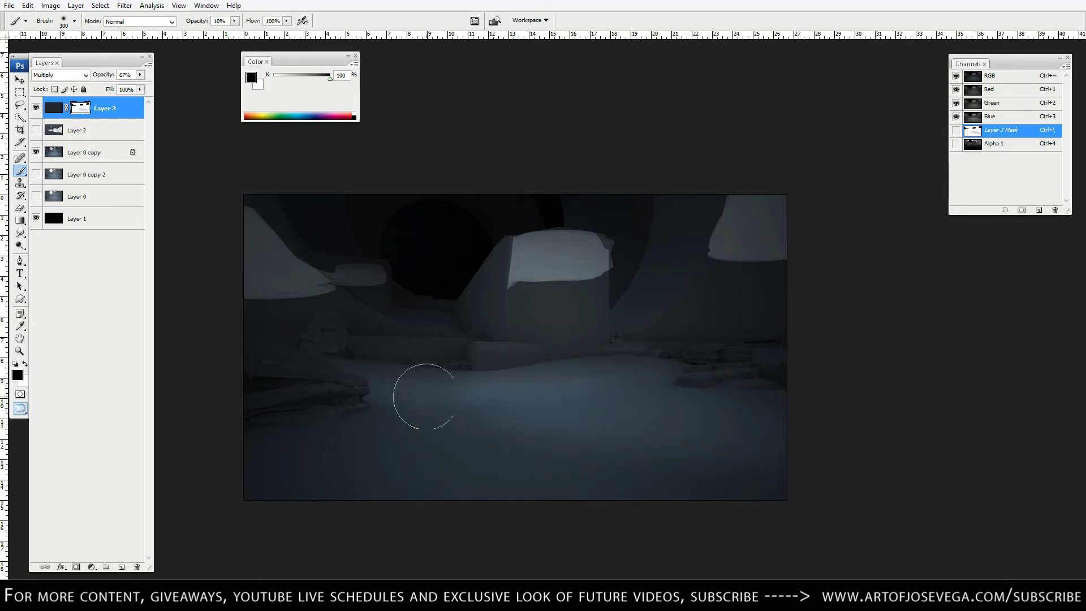
Step: Paint white on the mask with the soft 500 px brush at 50% opacity to bring shadow back over the ground's left side
key("x")
key("bracketright")
key("bracketright")
key("bracketright")
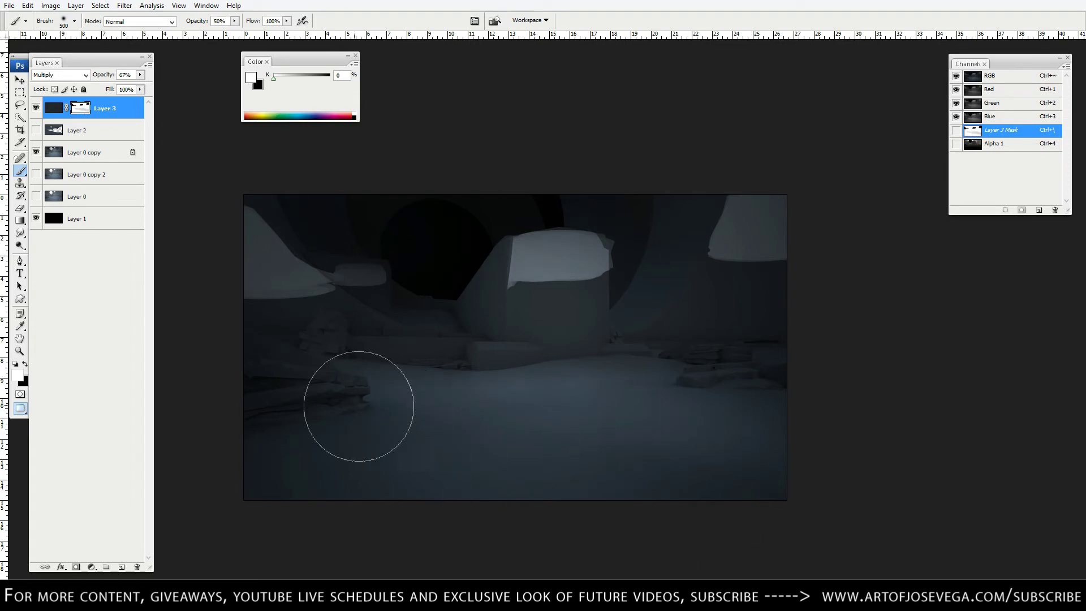
key("bracketleft")
key("bracketleft")
key("5")
Step: Soften the lower edge of the light on the central block with white at 100% opacity and an 80 px soft brush
key("bracketleft")
key("bracketleft")
key("bracketleft")
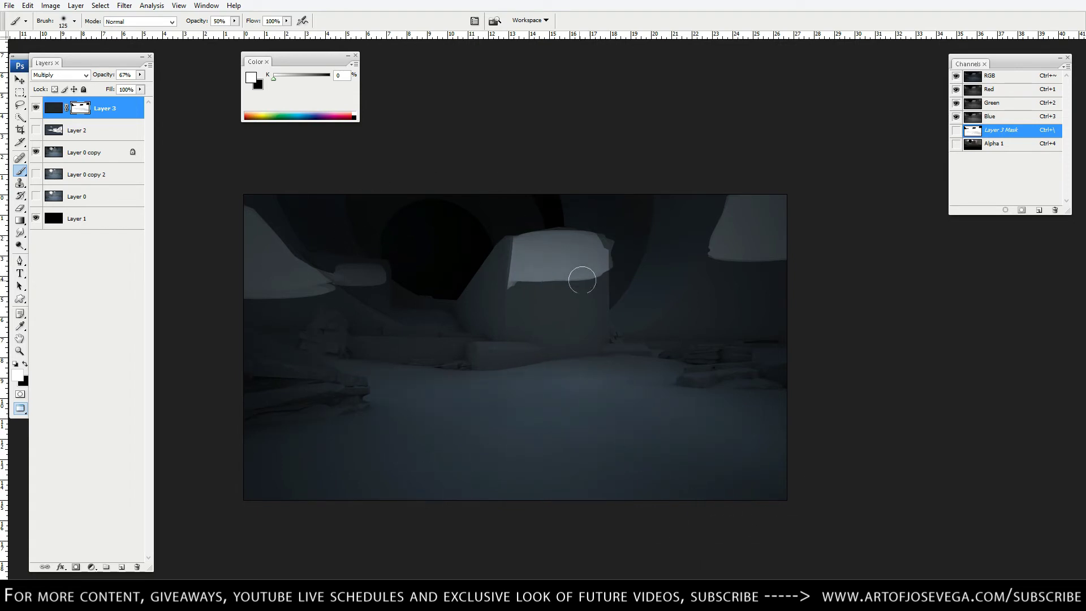
key("0")
key("bracketleft")
mouse_move(608, 278)
left_mouse_down()
mouse_move(509, 293)
mouse_move(528, 287)
left_mouse_up()
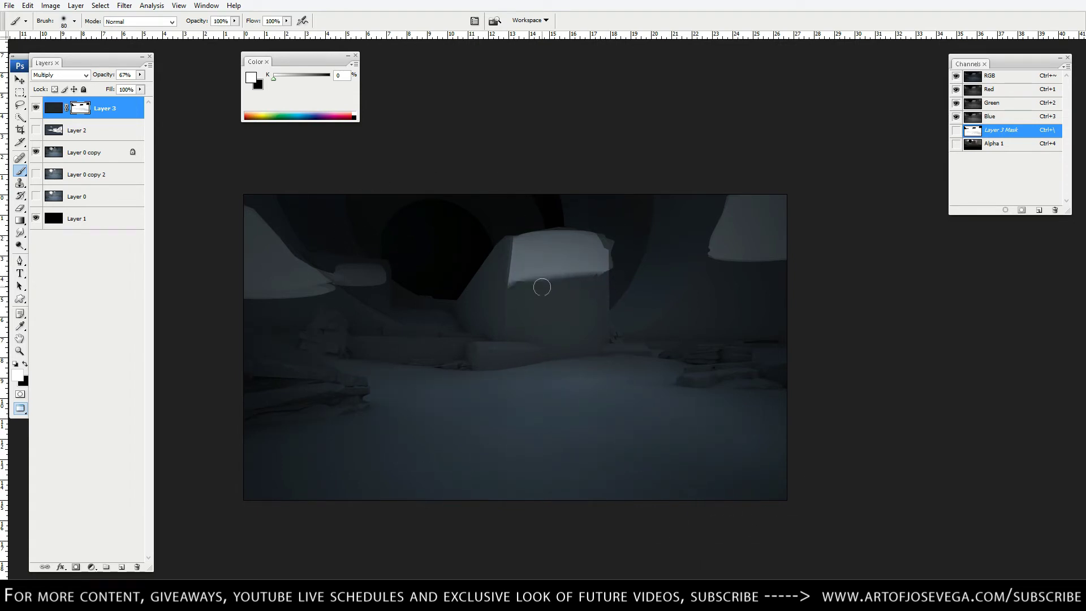
Step: Trim and soften the edges of the light patches on the side walls with the soft brush at about 100 to 150 px
key("x")
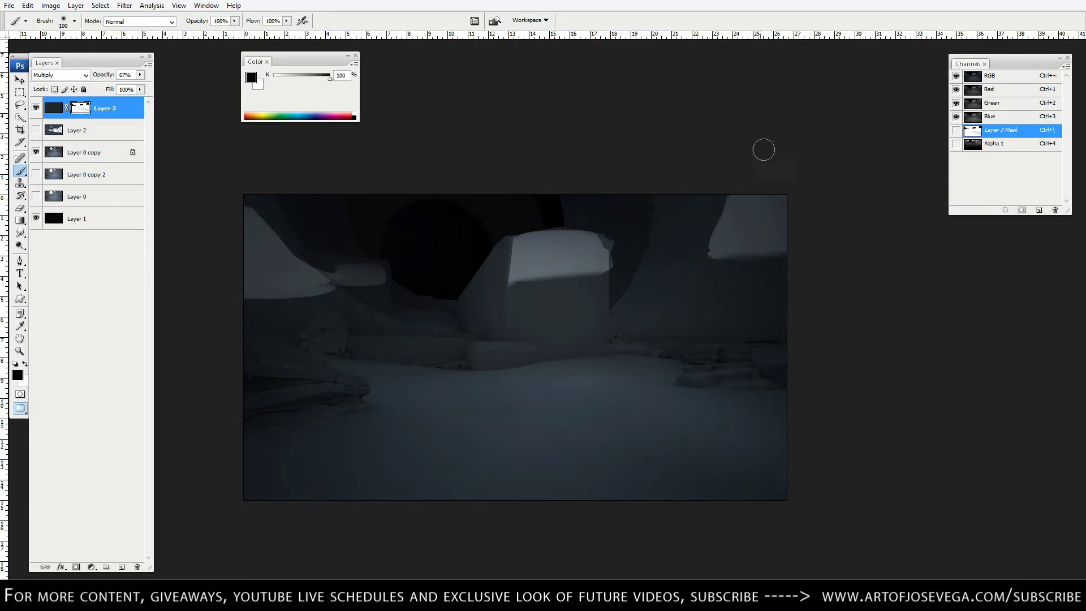
key("bracketright")
key("bracketright")
key("bracketright")
key("bracketleft")
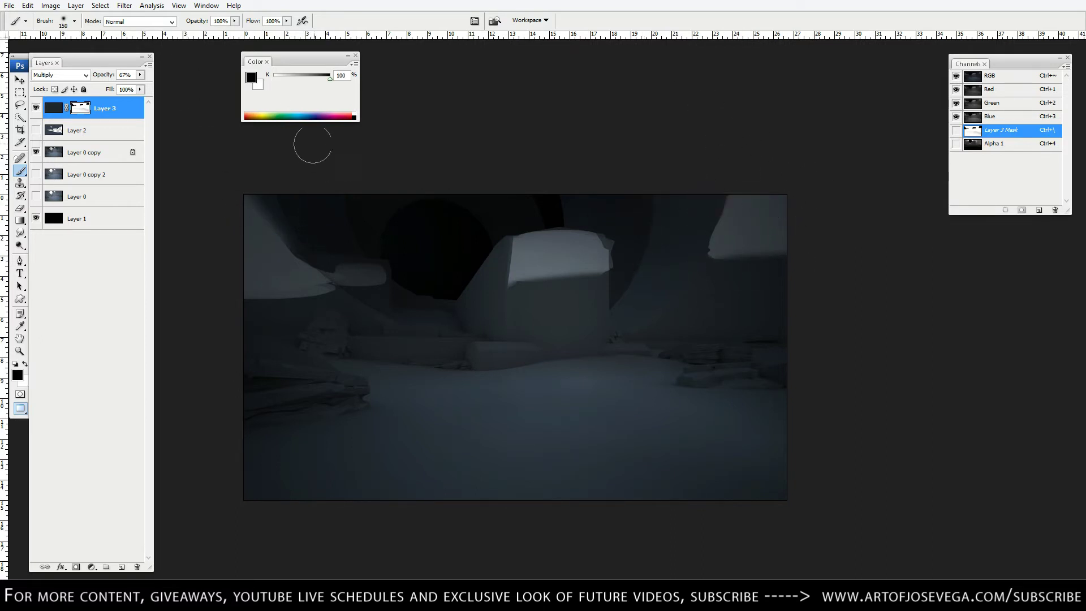
Step: Extend the light over the arch and the block left of the tunnel with black and a soft 200 px brush
key("bracketright")
key("bracketright")
key("bracketright")
key("bracketright")
key("bracketright")
key("bracketleft")
key("bracketleft")
left_click_drag(340, 240, 371, 266)
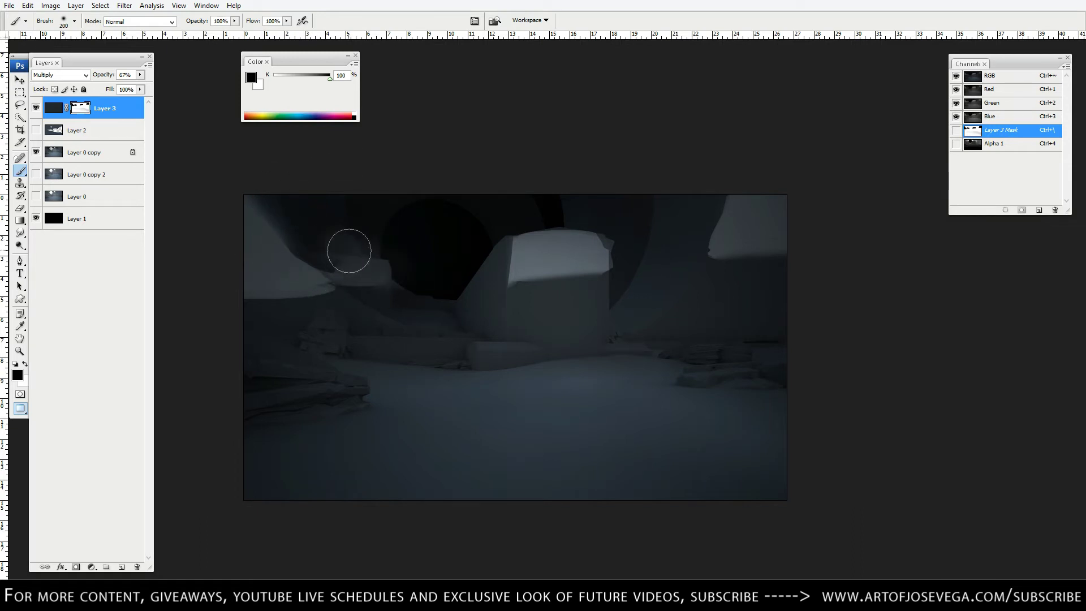
mouse_move(318, 225)
left_mouse_down()
mouse_move(335, 258)
mouse_move(358, 267)
left_mouse_up()
Step: Reveal soft light on the upper background arches with a 700 px brush, and touch up the central block's top at 300 px
key("bracketright")
key("bracketright")
key("bracketright")
key("bracketright")
key("bracketright")
key("bracketright")
key("bracketright")
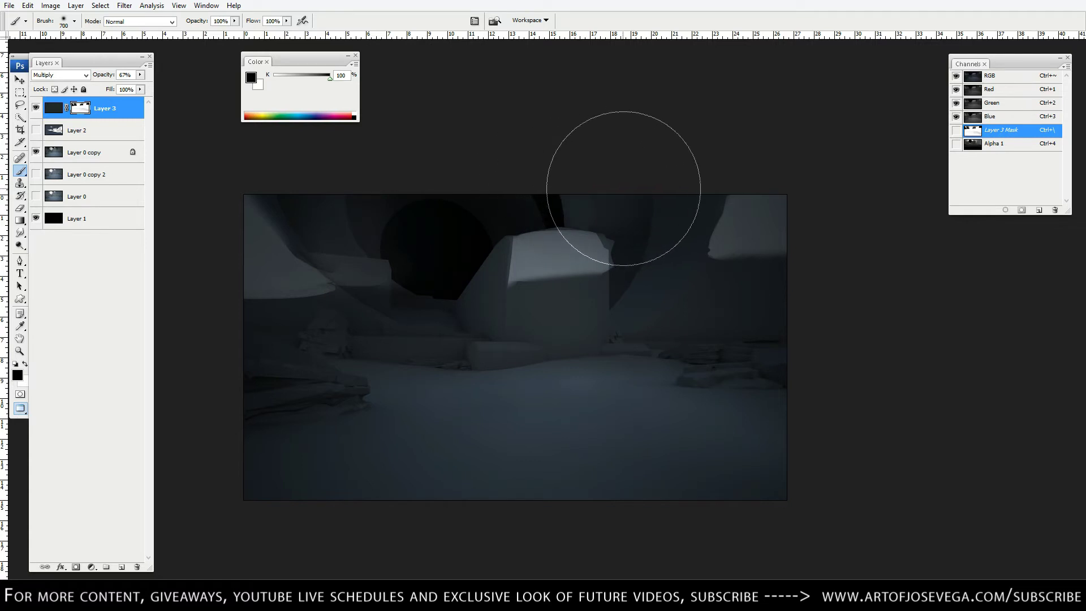
key("bracketleft")
key("bracketleft")
key("bracketleft")
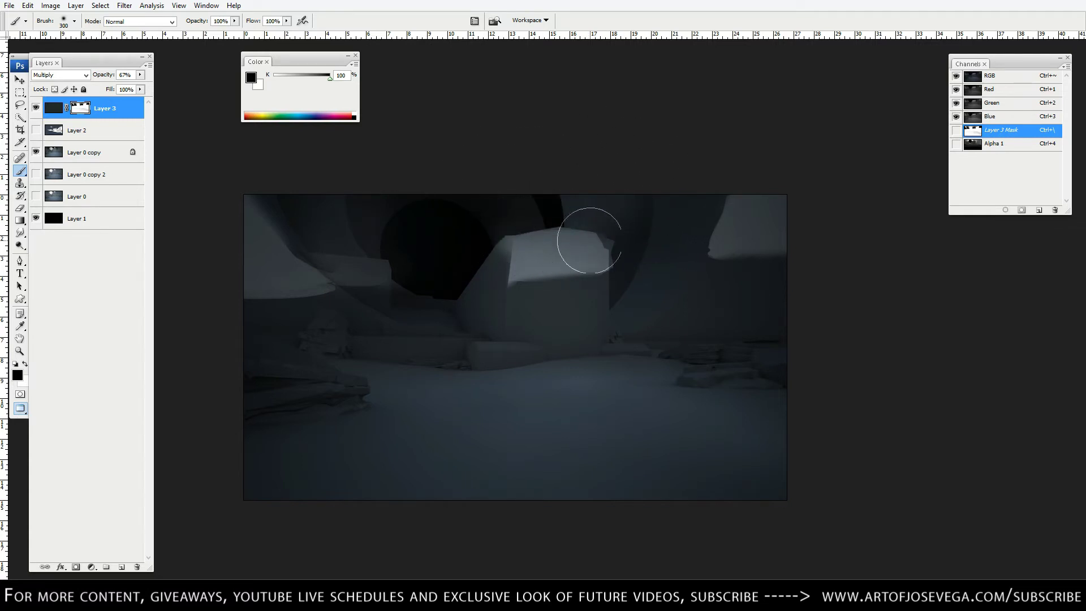
Step: Alternate white and black soft strokes on the mask to blend the left wall patch's hard lower edge into the shadow
key("x")
key("bracketright")
key("bracketright")
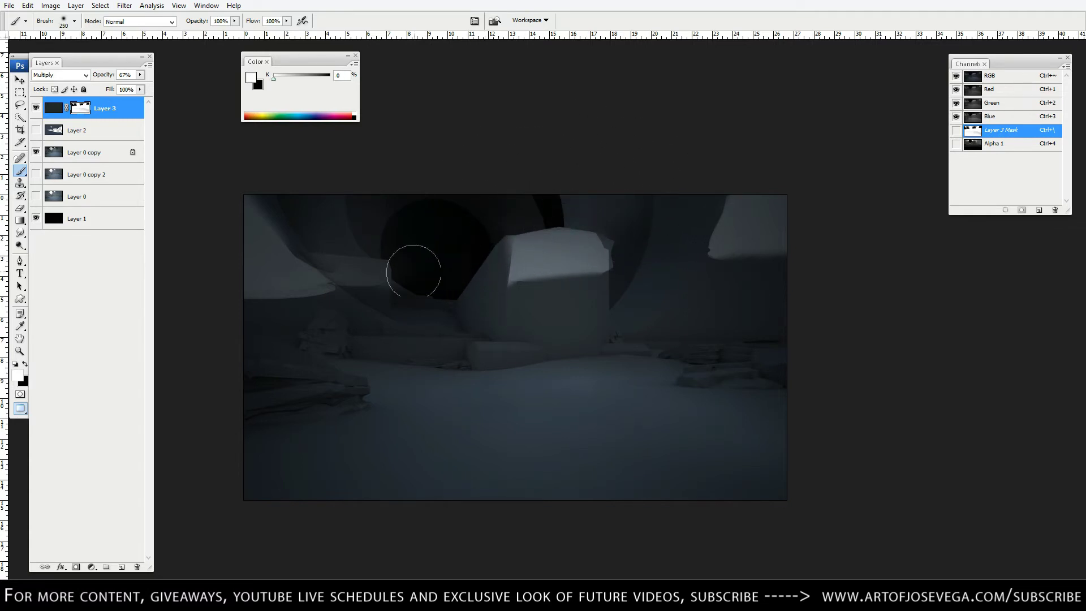
key("x")
key("bracketleft")
key("bracketleft")
key("bracketleft")
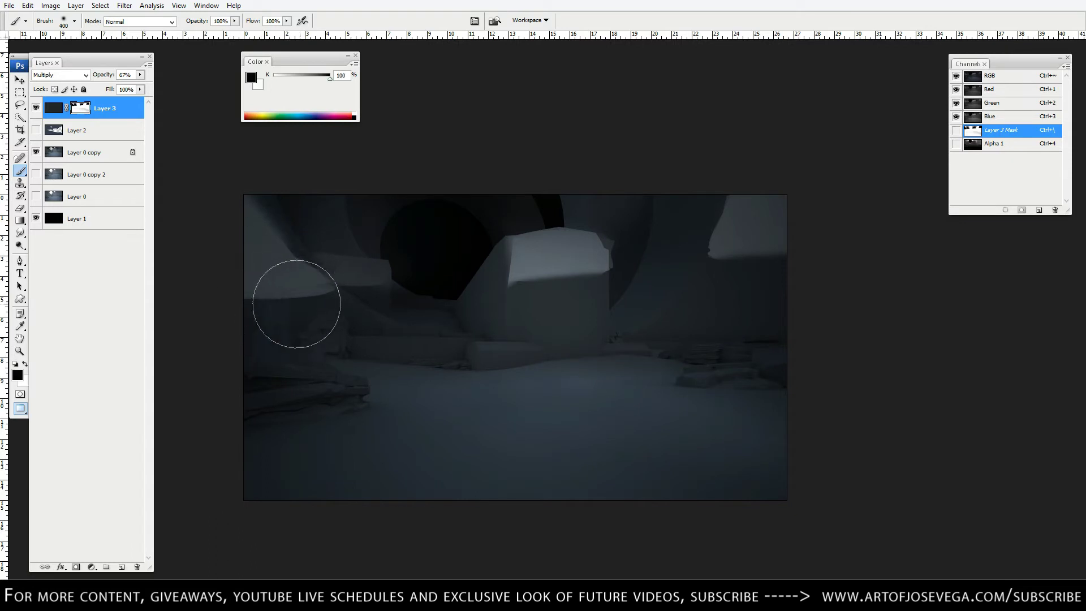
left_click_drag(333, 299, 221, 313)
key("x")
mouse_move(322, 311)
left_mouse_down()
mouse_move(223, 322)
mouse_move(334, 315)
left_mouse_up()
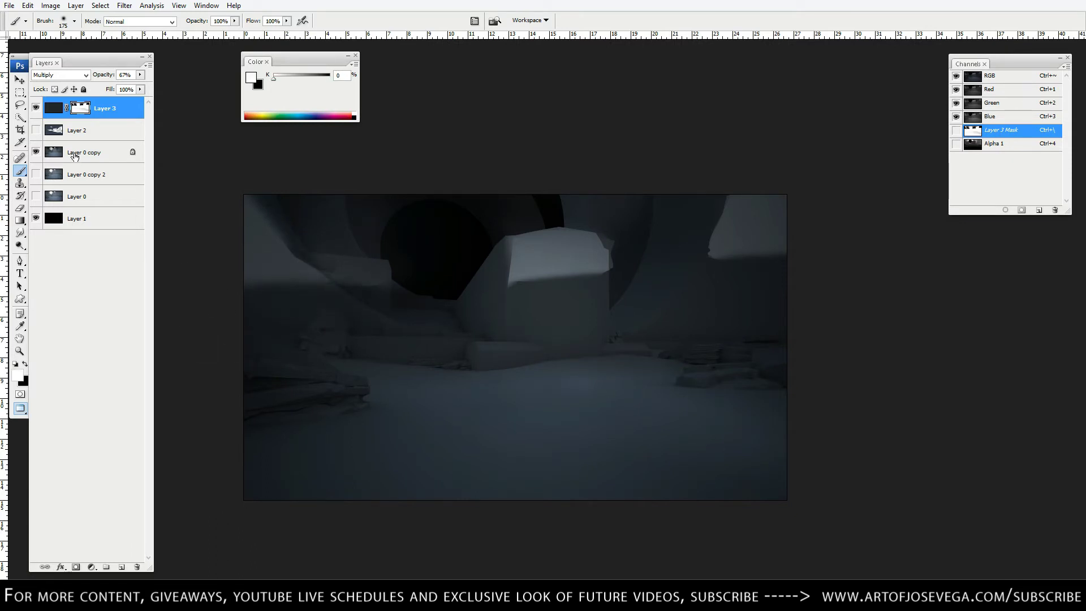
Step: Duplicate the Layer 0 copy layer and activate the Move tool
left_click(78, 159)
key("ctrl+j")
key("v")
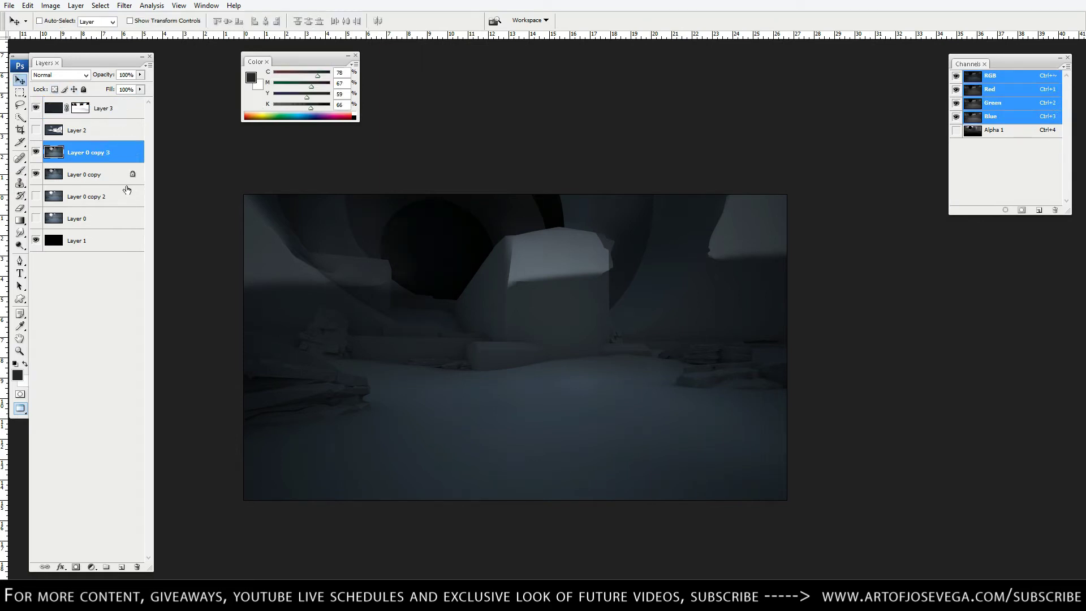
Step: Move Layer 0 copy 3 above Layer 2 and dodge its highlights across the upper walls and central block with a 1200 px brush at 100% exposure
left_click_drag(125, 154, 113, 118)
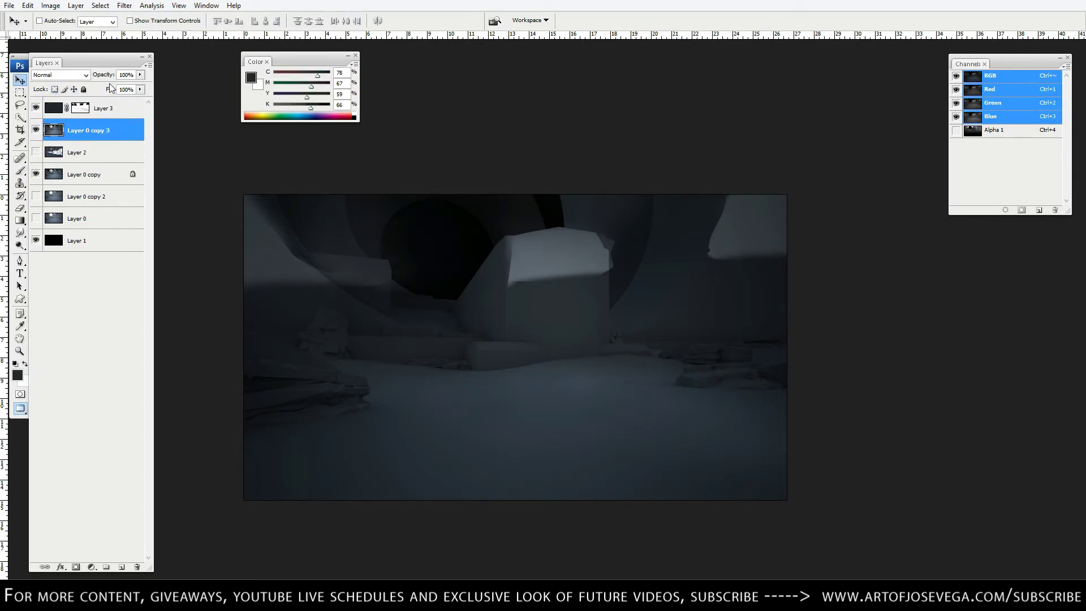
key("o")
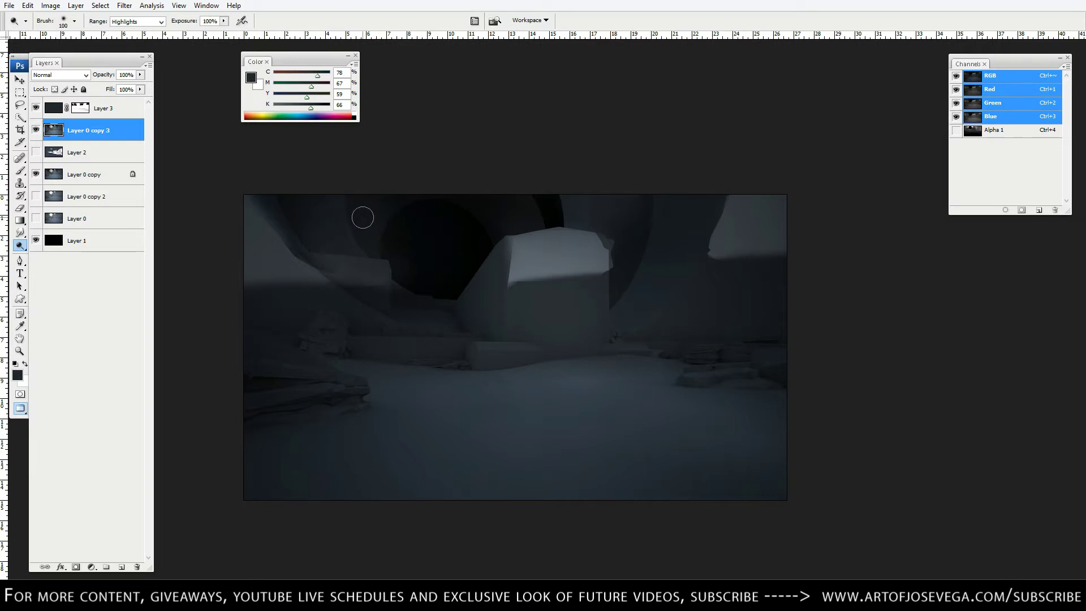
key("bracketright")
key("bracketright")
key("bracketright")
key("bracketright")
key("bracketright")
key("bracketright")
key("bracketright")
key("bracketright")
key("bracketright")
key("bracketright")
key("bracketright")
key("bracketright")
key("bracketright")
key("bracketright")
key("bracketright")
key("bracketright")
key("bracketright")
key("bracketright")
key("bracketright")
left_click(272, 232)
mouse_move(267, 237)
left_mouse_down()
mouse_move(320, 259)
mouse_move(504, 259)
mouse_move(722, 228)
mouse_move(712, 219)
left_mouse_up()
key("bracketright")
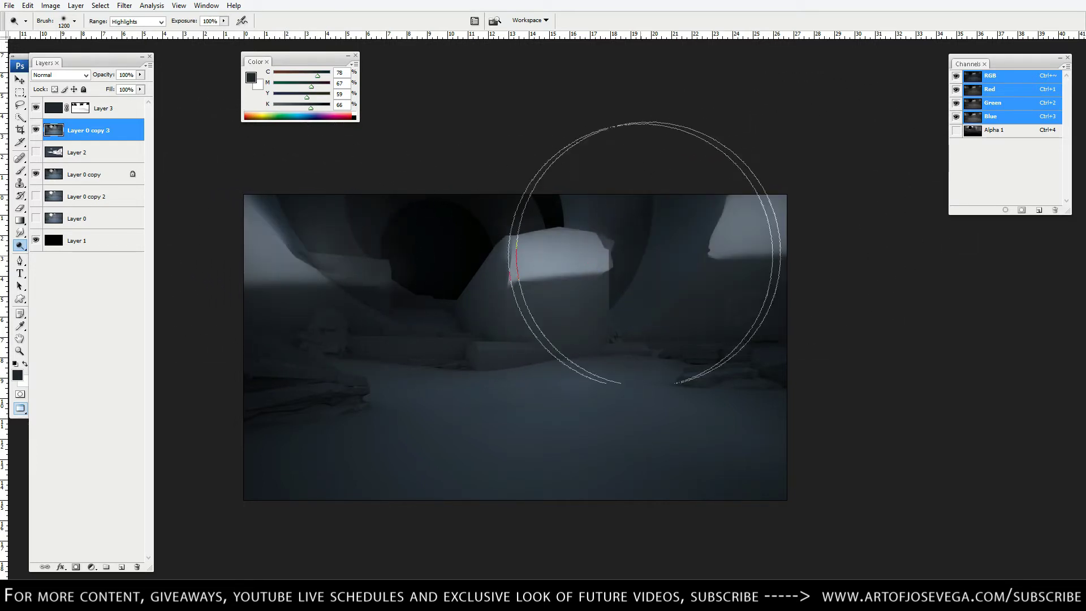
Step: Try dodging the wall right of the central block with a 600 px brush, and undo the stroke
key("bracketleft")
key("bracketleft")
key("bracketleft")
key("bracketleft")
key("bracketleft")
key("bracketleft")
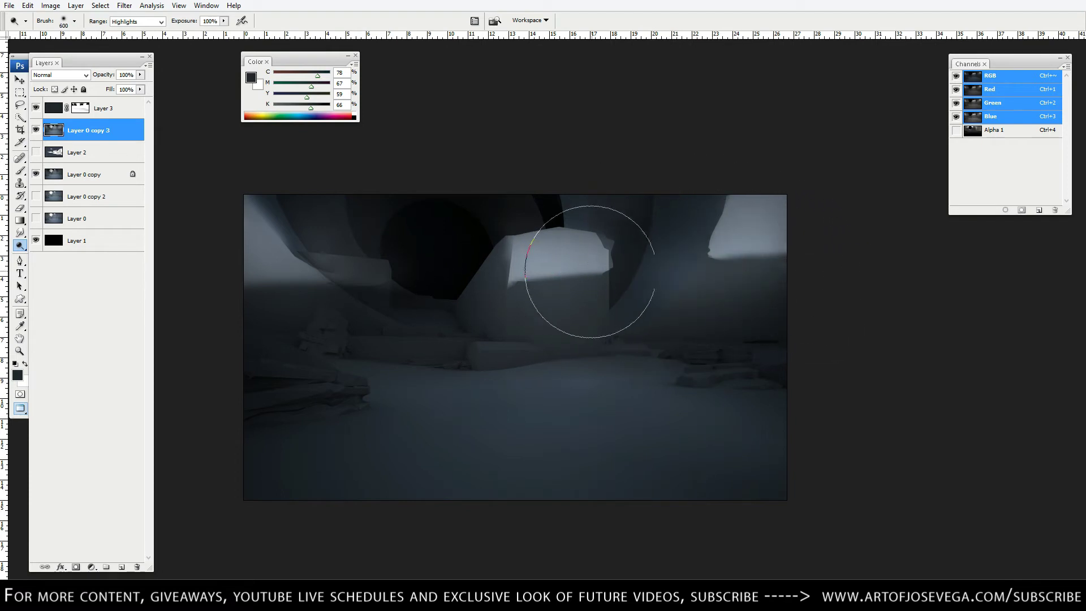
key("ctrl+z")
Step: Lower the Dodge exposure to 20% and lighten the ledge left of the tunnel with a 400 px brush
key("2")
key("bracketleft")
key("bracketleft")
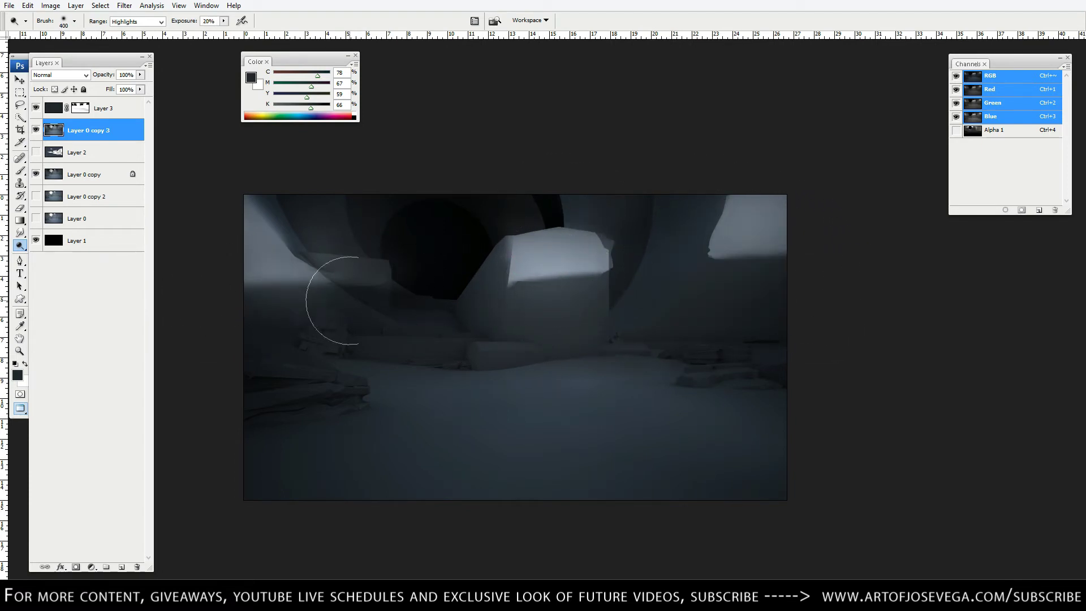
Step: Target Layer 3's mask with the Brush tool and default colors, using the flat elliptical 500 px tip reduced to 90 px
key("b")
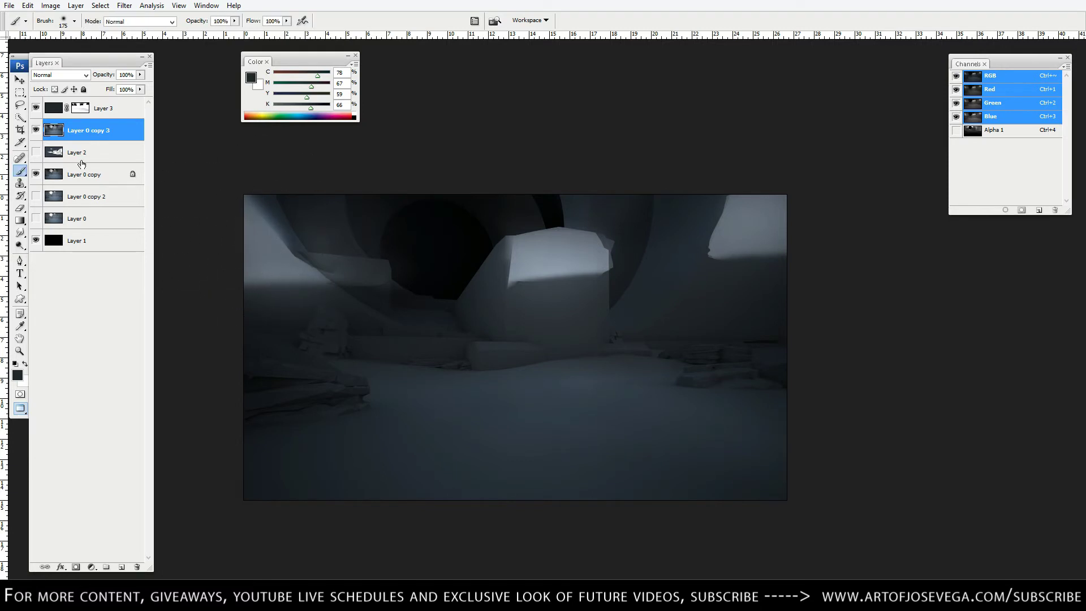
left_click(87, 115)
key("d")
right_click(424, 297)
left_click(368, 501)
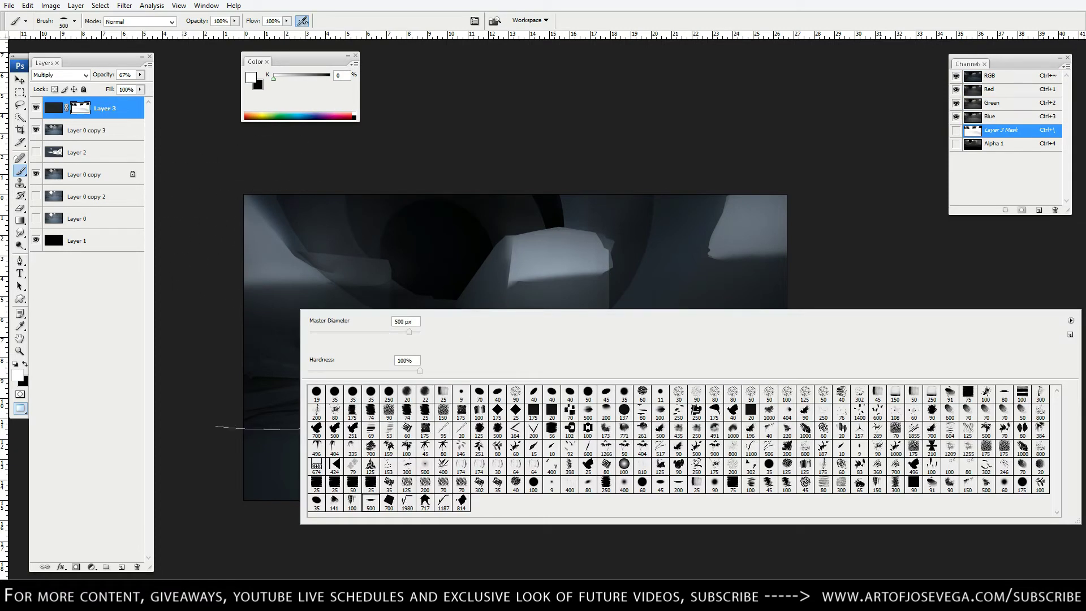
left_click(211, 382)
key("bracketleft")
key("bracketleft")
key("bracketleft")
key("bracketleft")
key("bracketleft")
key("bracketleft")
key("bracketleft")
key("bracketleft")
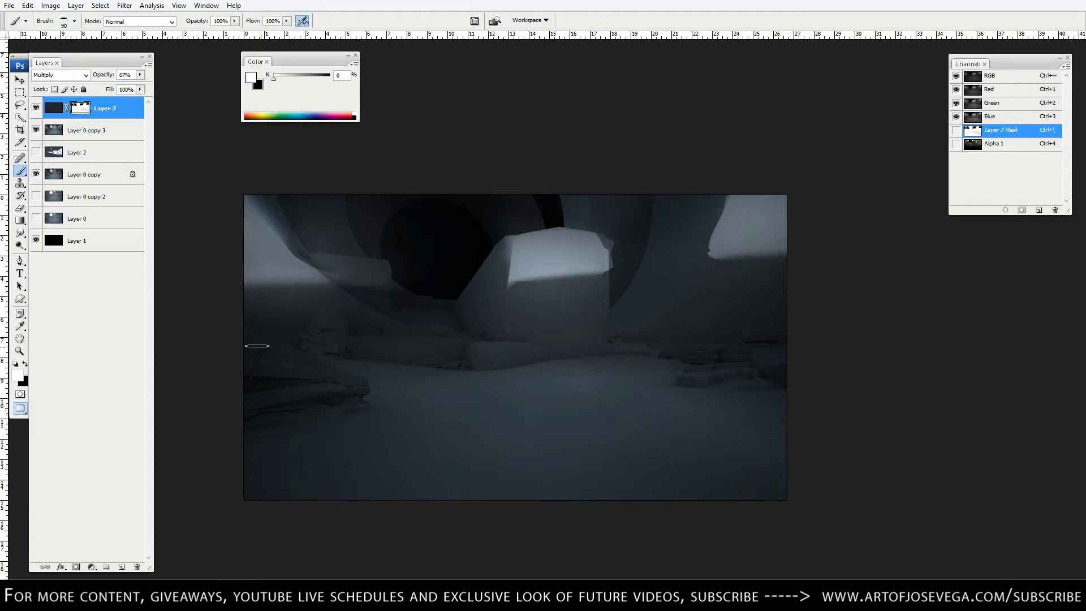
Step: Reveal light on the left foreground rock slabs with black strokes on the mask, enlarging the flat brush to 125 px
key("x")
mouse_move(244, 356)
left_mouse_down()
mouse_move(351, 376)
mouse_move(230, 331)
left_mouse_up()
key("bracketright")
key("bracketright")
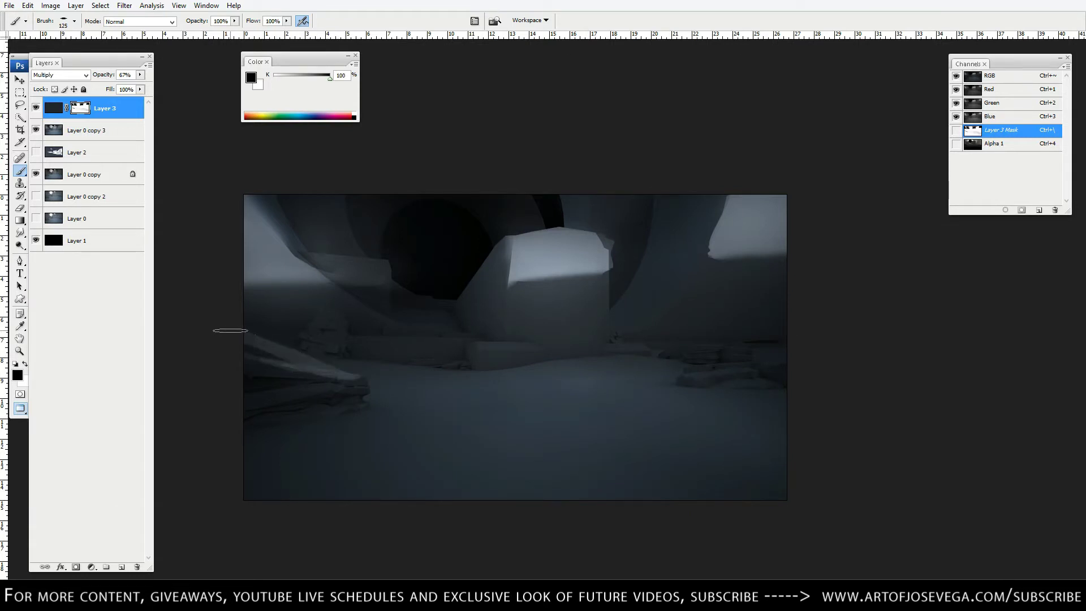
left_click_drag(324, 384, 234, 401)
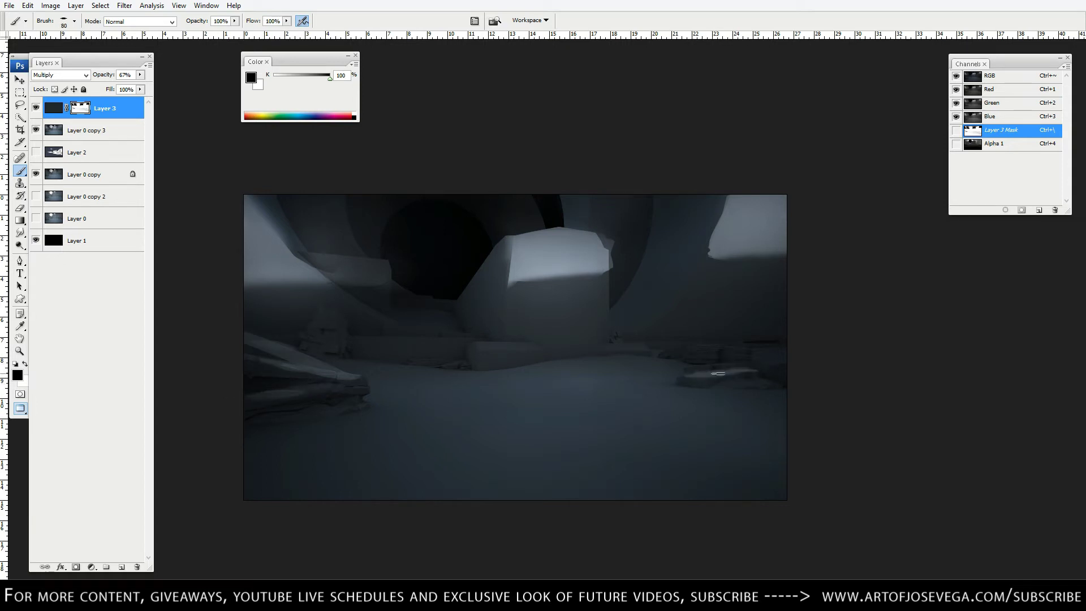
Step: Reveal light on the right rocks at 80 px and, at 10% flow, on the low slabs at the central block's base
left_click_drag(757, 382, 770, 383)
key("bracketleft")
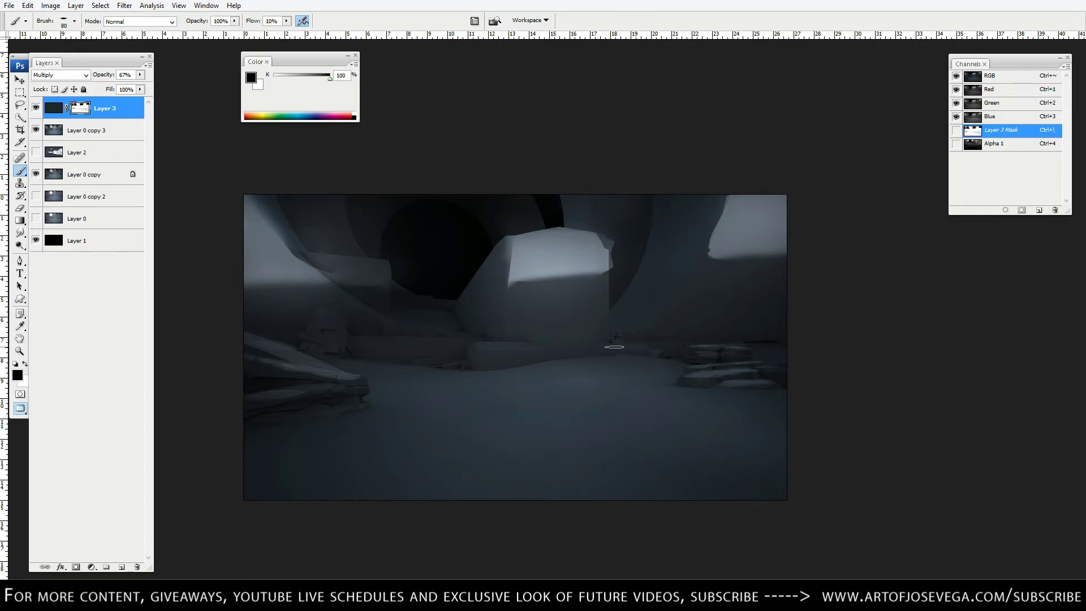
left_click_drag(486, 347, 536, 339)
key("bracketright")
key("bracketright")
key("bracketright")
Step: Switch to white and soften the new highlights on the foreground rocks with a 400 to 600 px flat brush at 10% flow
key("x")
key("bracketleft")
key("bracketright")
key("bracketright")
key("bracketright")
key("bracketright")
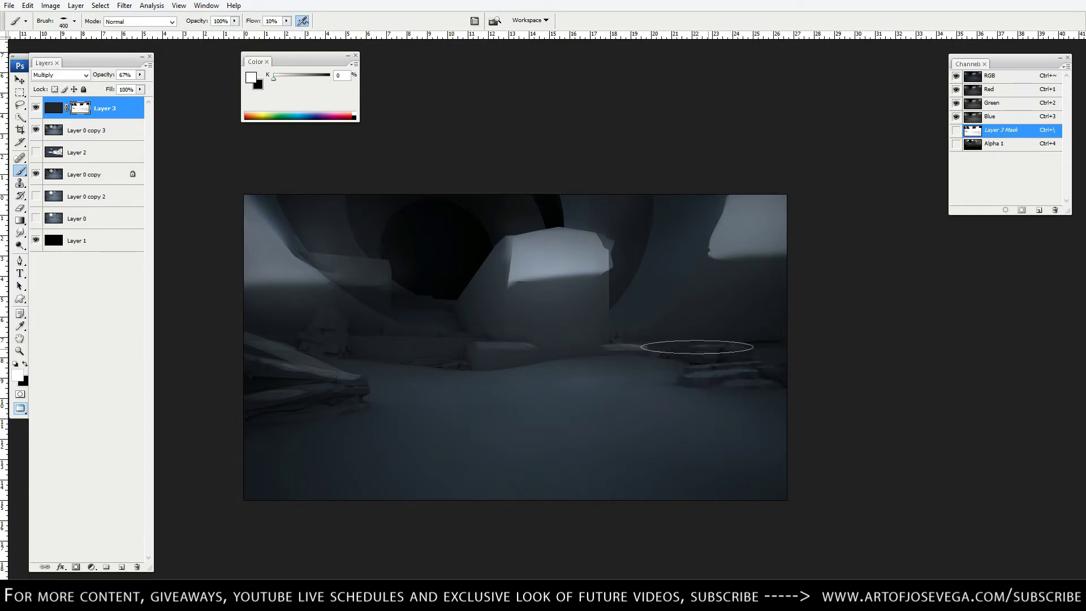
key("bracketright")
key("bracketright")
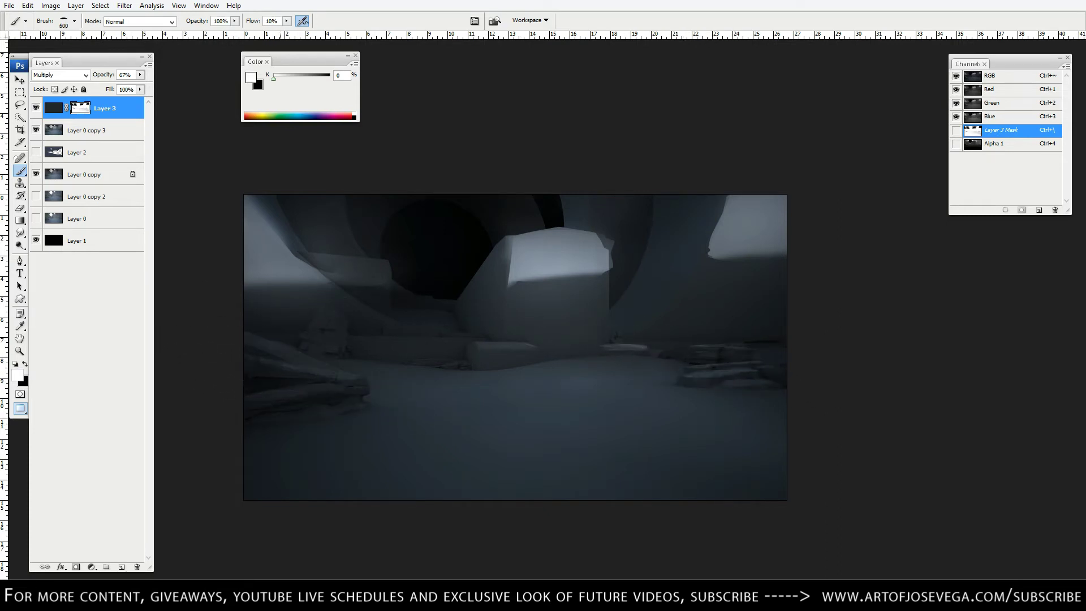
left_click_drag(480, 332, 467, 351)
Step: Reveal light on the low ledges and steps below the tunnel with black and a 100 px flat brush
key("bracketleft")
key("bracketleft")
key("bracketleft")
key("bracketleft")
key("bracketleft")
key("bracketleft")
key("bracketleft")
key("bracketleft")
key("bracketleft")
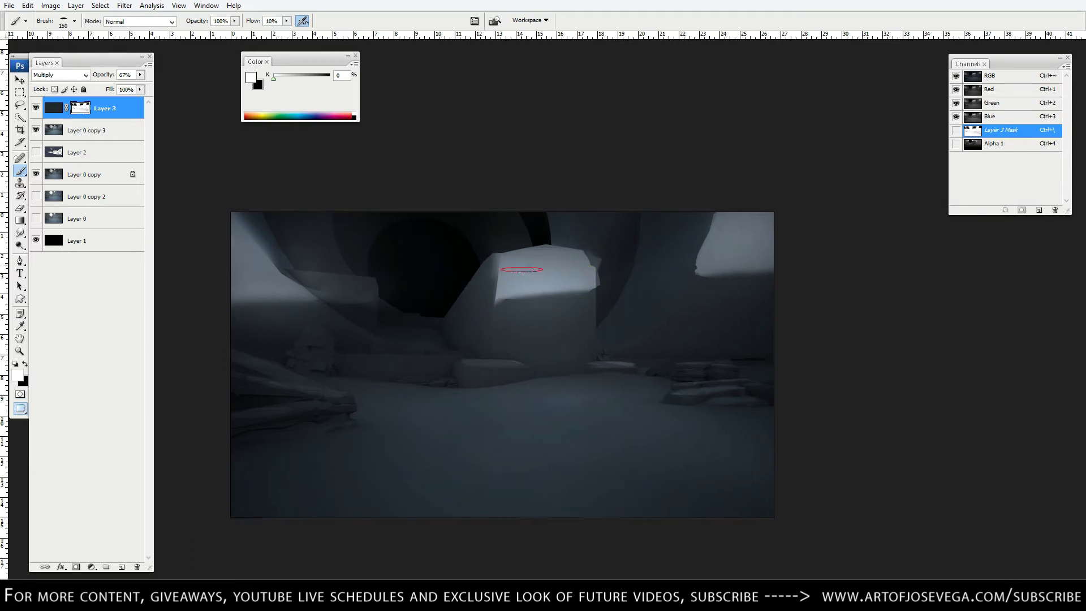
key("x")
key("bracketleft")
key("bracketleft")
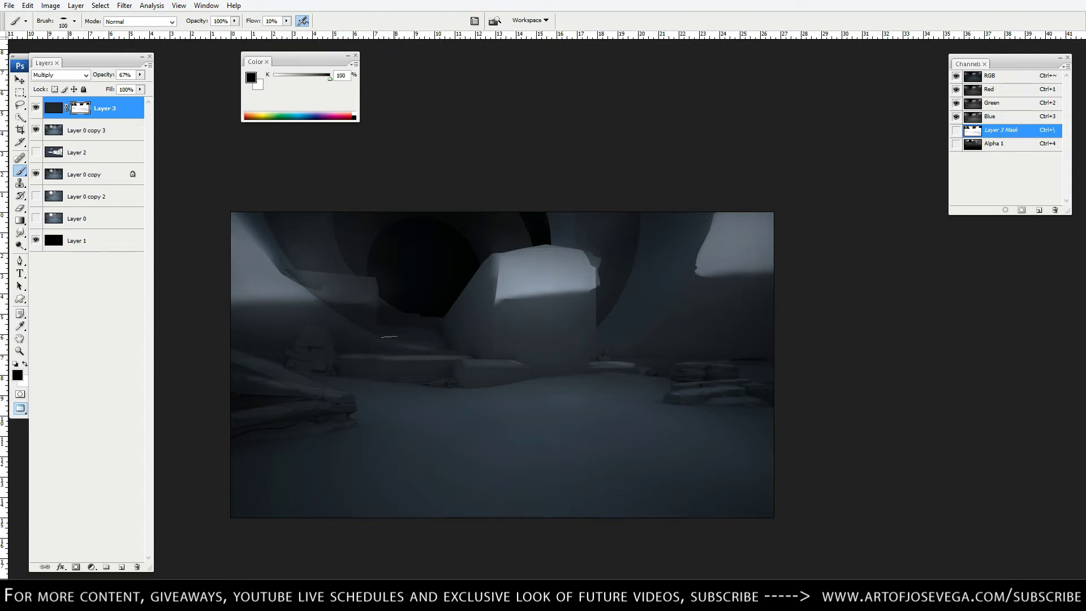
Step: Brighten the curved wall right of the central block with the 175 px flat brush, sampling the mask's gray for blending
key("bracketright")
key("bracketright")
key("bracketright")
mouse_move(647, 297)
left_mouse_down()
mouse_move(606, 334)
mouse_move(655, 286)
mouse_move(615, 341)
mouse_move(655, 279)
mouse_move(638, 320)
mouse_move(675, 232)
mouse_move(607, 337)
left_mouse_up()
left_click(636, 311, "alt")
key("x")
key("bracketright")
key("bracketright")
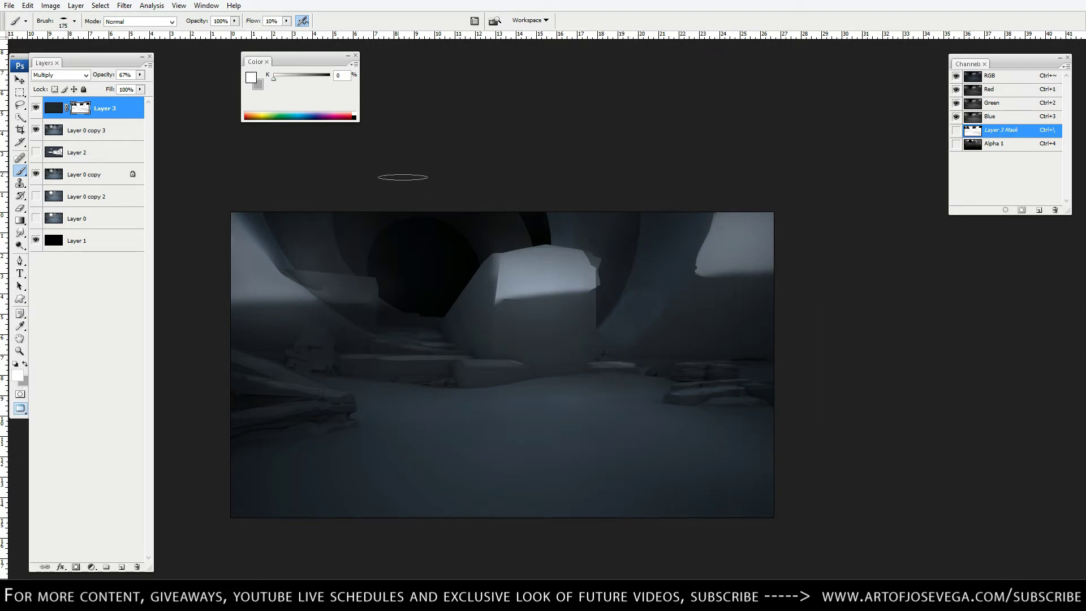
Step: Sharpen the shadow edges on the central block and under the right wall's light patch with white and a 300 px flat brush
key("bracketright")
key("bracketright")
key("bracketright")
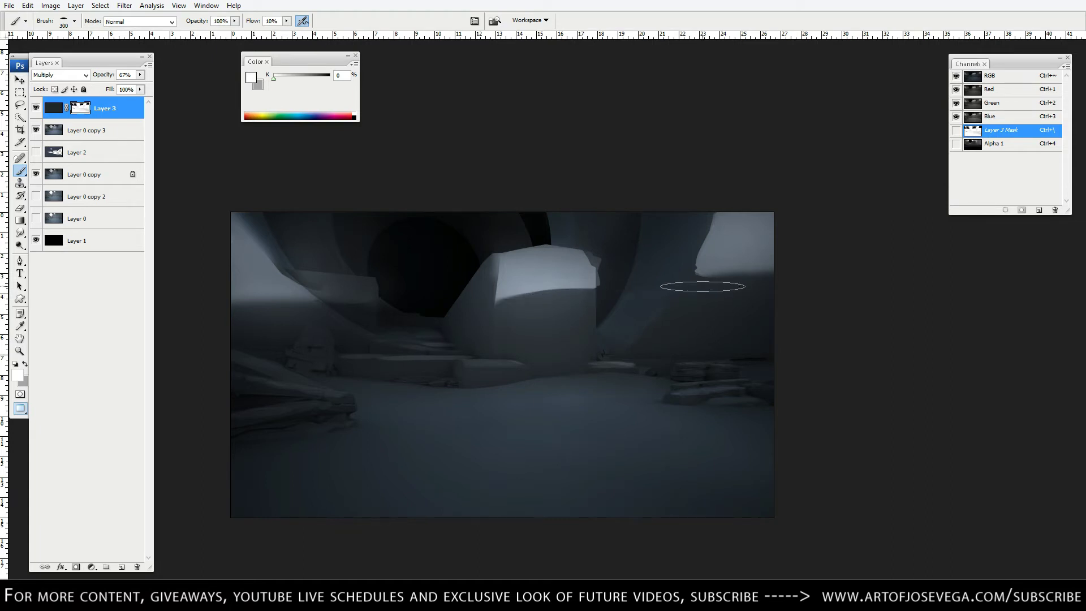
mouse_move(700, 281)
left_mouse_down()
mouse_move(766, 270)
mouse_move(712, 283)
left_mouse_up()
key("bracketleft")
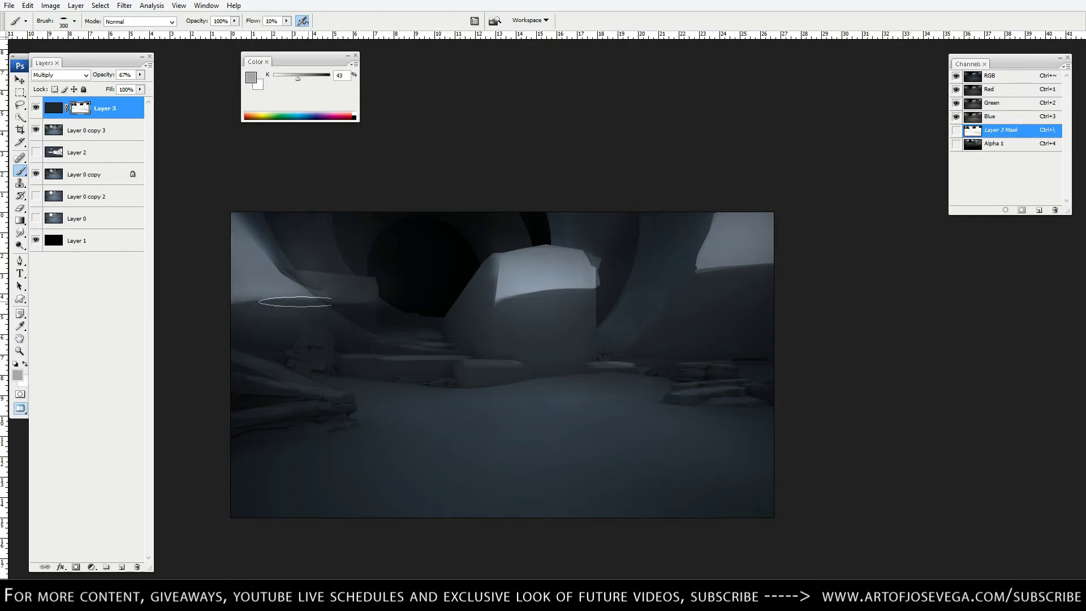
Step: Rework the left wall patch with sampled gray, and shade its lower part with white and a 400 px flat brush
left_click(236, 293, "alt")
mouse_move(236, 293)
left_mouse_down()
mouse_move(273, 305)
mouse_move(257, 303)
left_mouse_up()
key("bracketright")
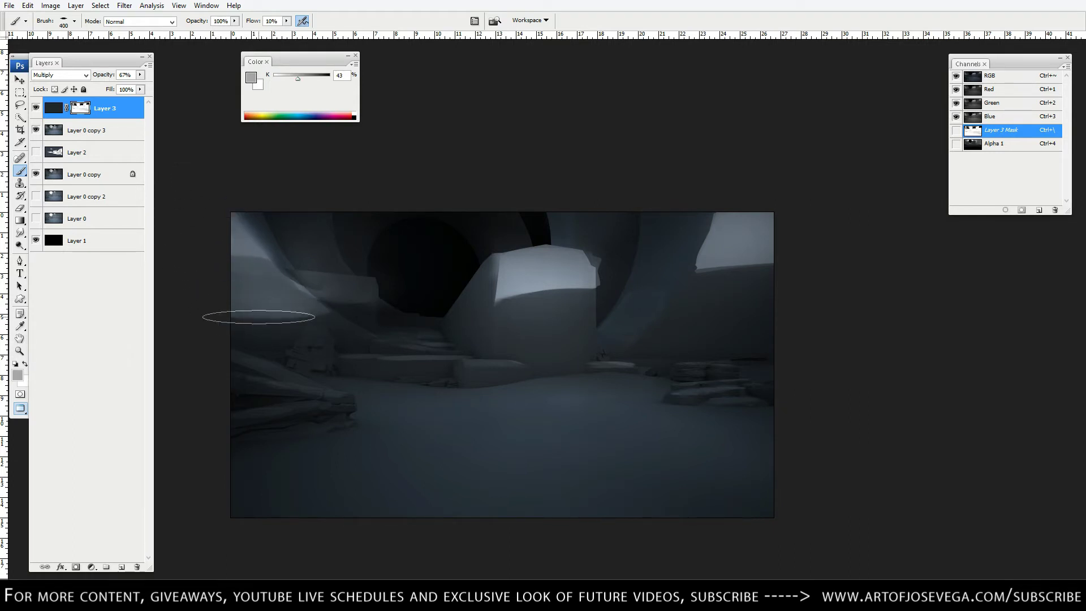
key("d")
left_click_drag(208, 259, 250, 317)
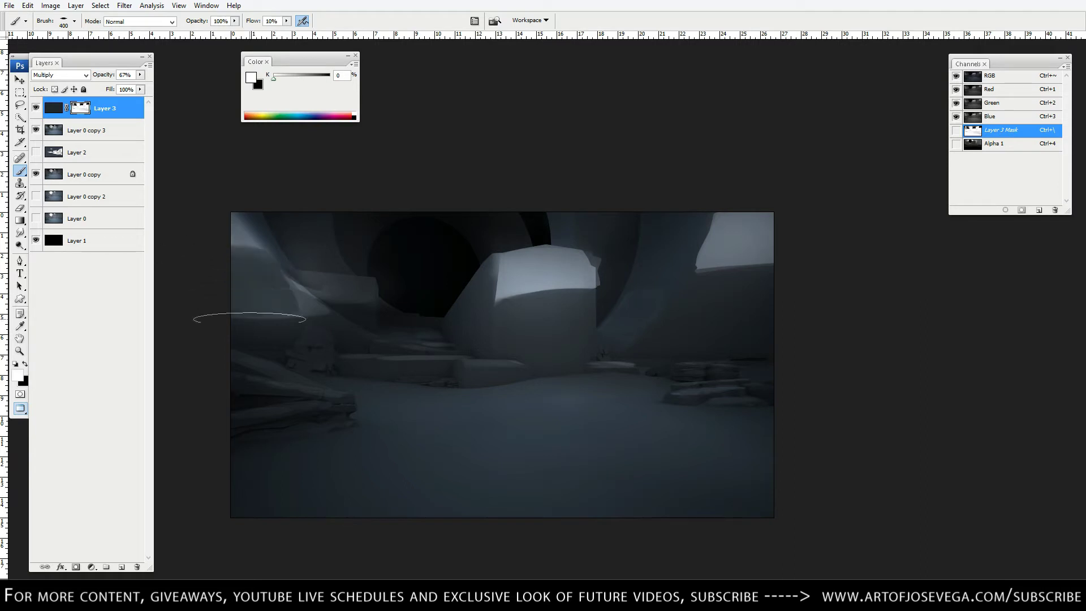
Step: Extend the light down the left wall with black strokes, reducing the flat brush from 400 to 200 px
key("x")
left_click_drag(219, 265, 207, 256)
mouse_move(233, 305)
left_mouse_down()
mouse_move(198, 236)
mouse_move(281, 310)
mouse_move(239, 315)
left_mouse_up()
key("bracketleft")
key("bracketleft")
key("bracketleft")
key("bracketleft")
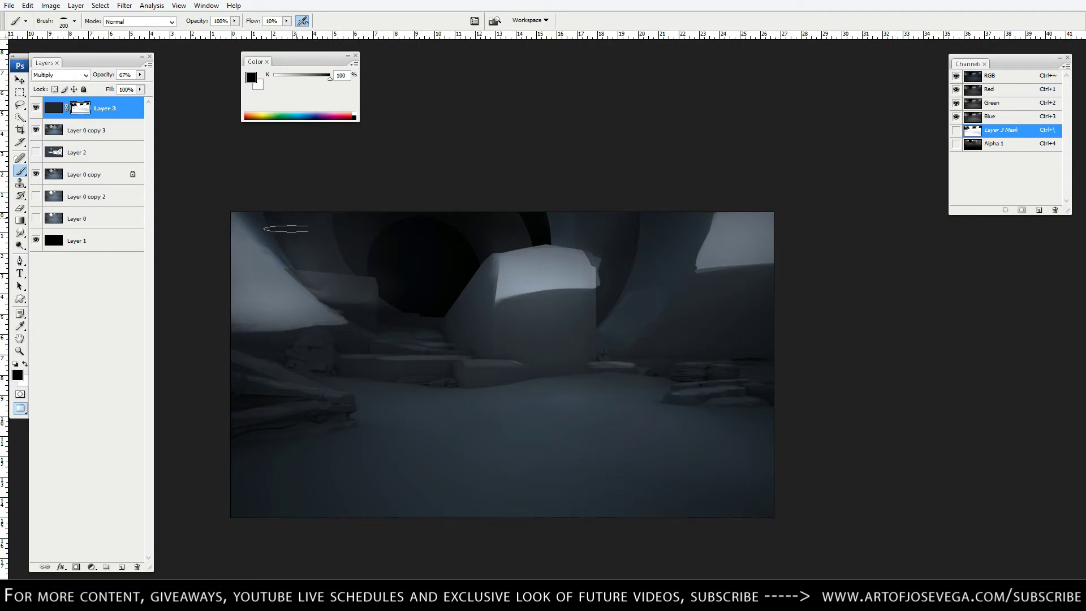
Step: Paint a jagged, rock-like lower edge on the left wall's light with black and a 50 px brush at 100% flow
key("bracketright")
key("x")
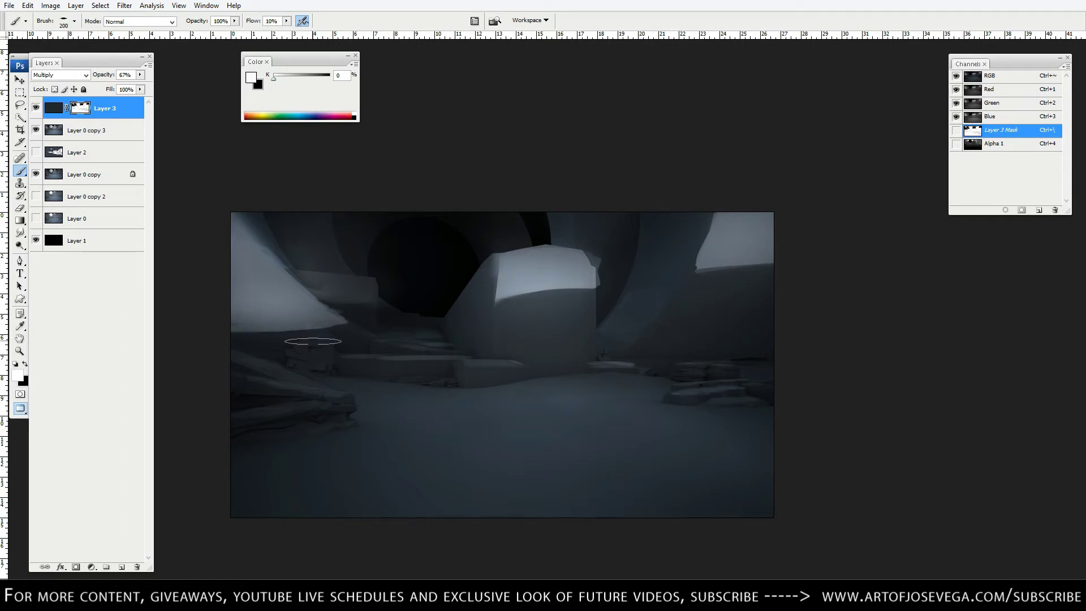
key("bracketleft")
key("bracketleft")
key("bracketleft")
key("bracketleft")
key("x")
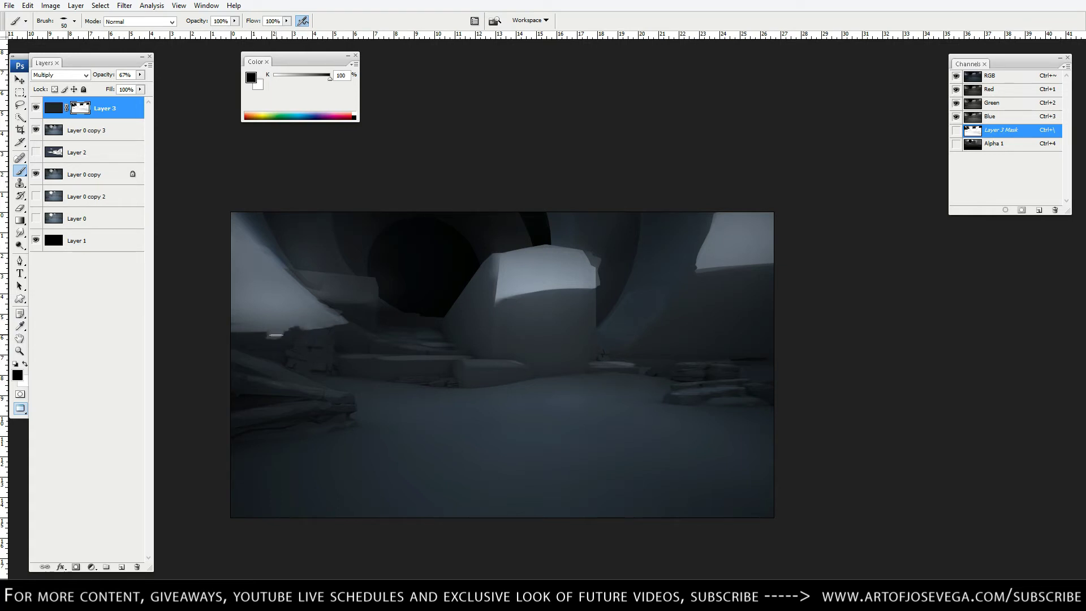
left_click_drag(276, 335, 254, 331)
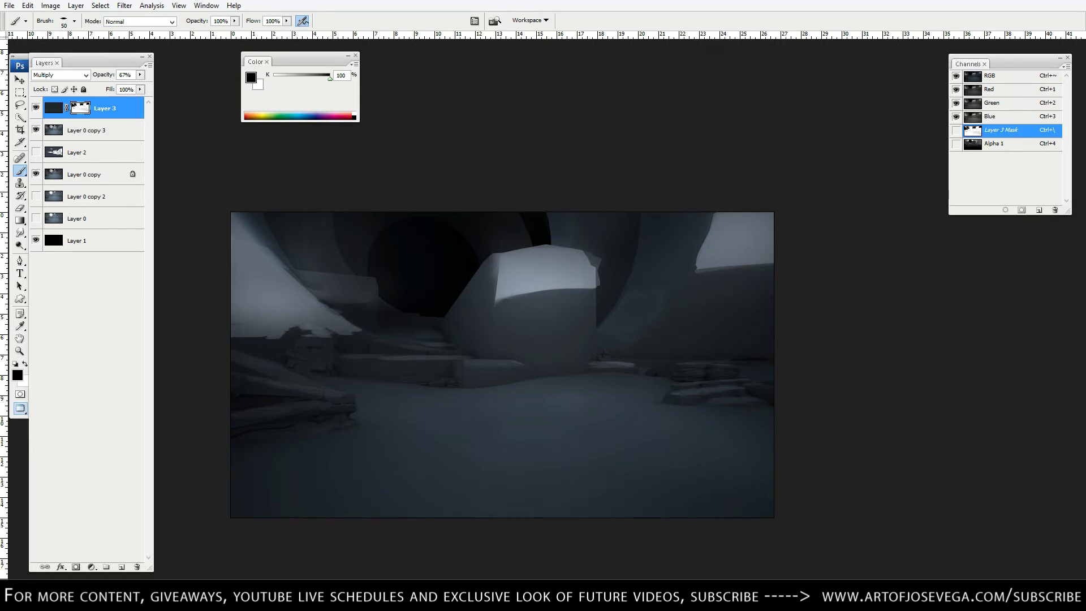
Step: Fade the lower part of the left wall's light into shadow with white and a soft 400 px brush
key("x")
key("ctrl+minus")
key("ctrl+minus")
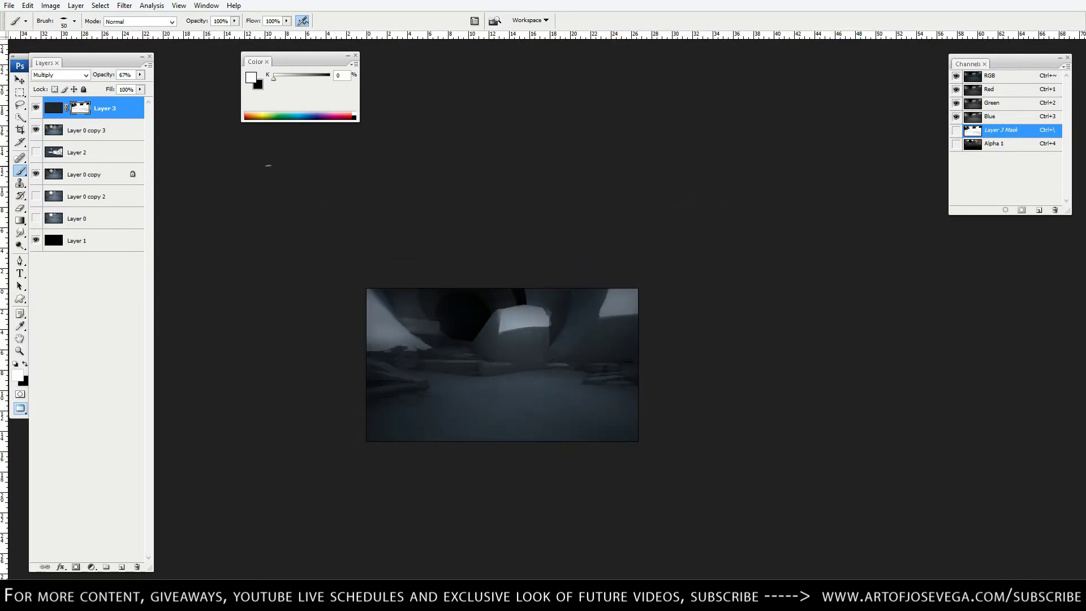
key("ctrl+plus")
key("bracketright")
right_click(300, 287)
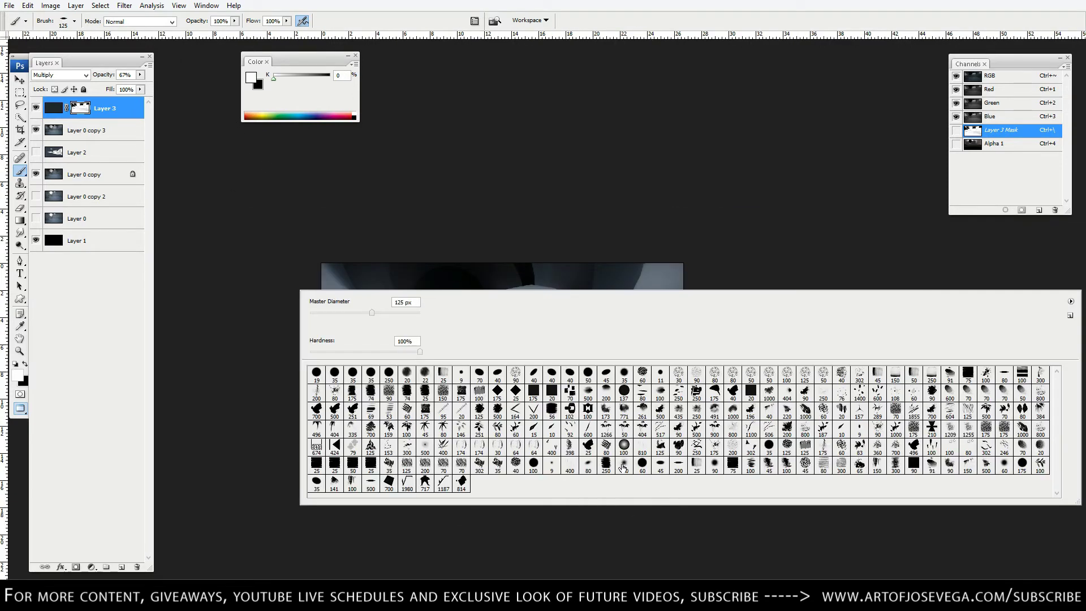
double_click(623, 466)
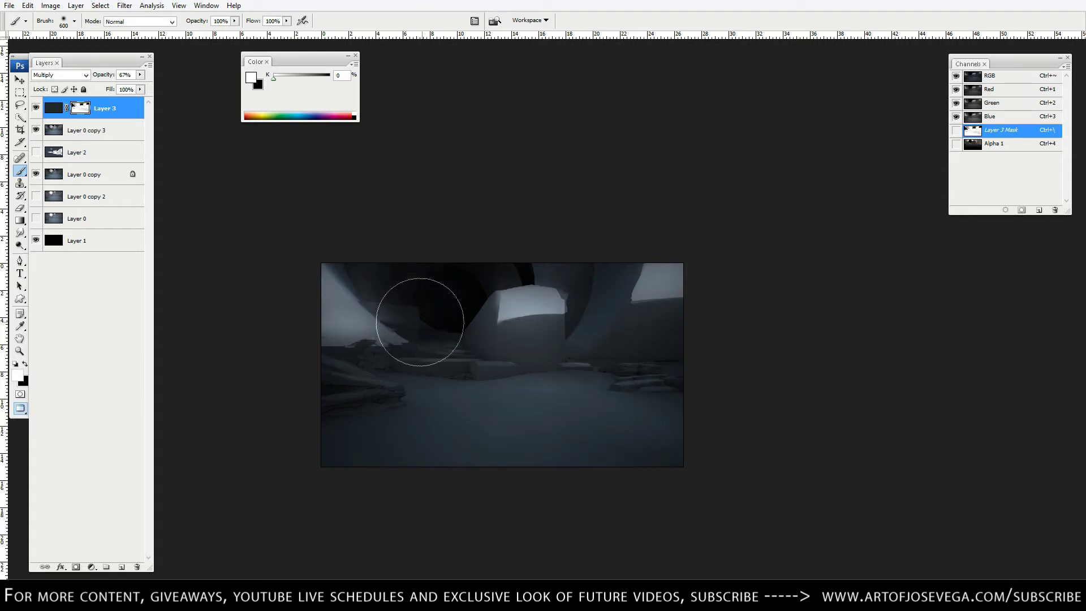
key("bracketleft")
key("bracketleft")
key("bracketleft")
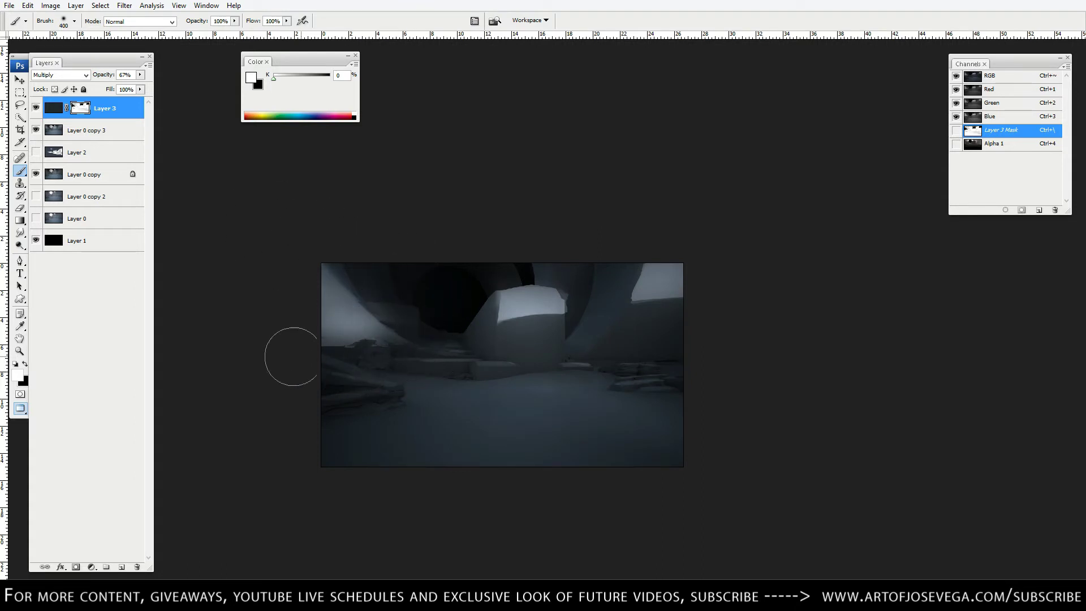
key("bracketright")
key("bracketright")
left_click_drag(346, 146, 342, 144)
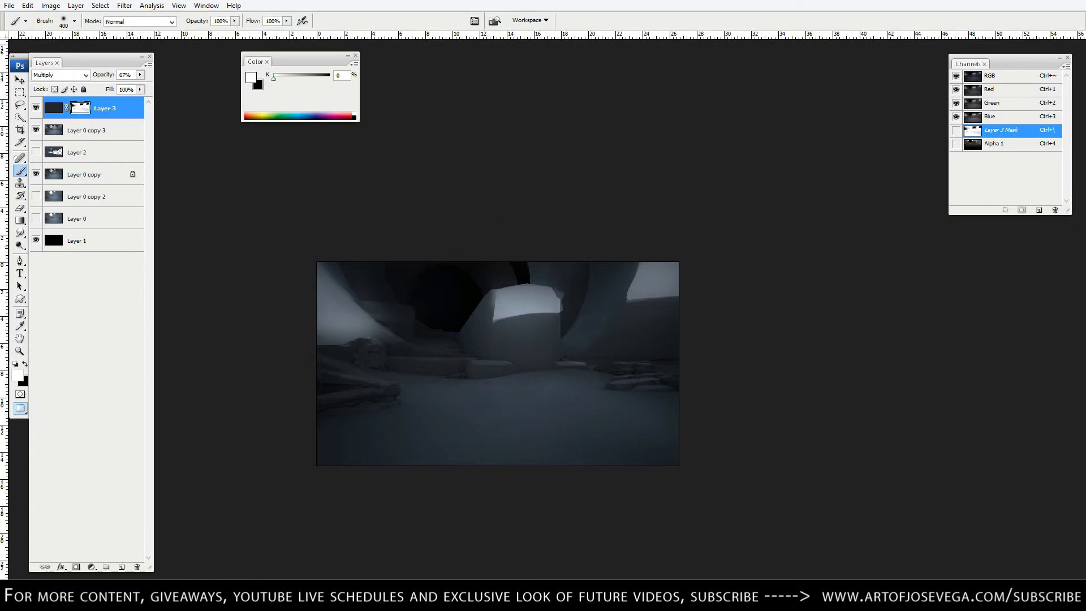
Step: Reveal faint light across the middle of the floor with black and a soft 600 px brush at 20% opacity
key("x")
key("2")
key("bracketright")
key("bracketright")
key("bracketright")
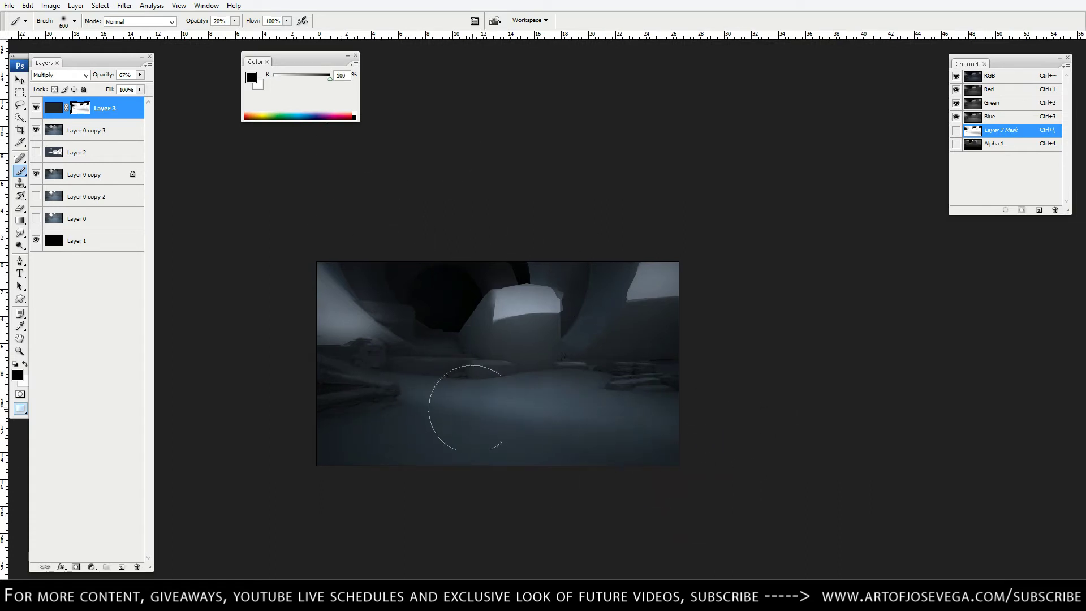
Step: Deepen the shadows around the floor's light with white and a soft 250 to 300 px brush at 20% opacity
key("x")
key("bracketleft")
key("bracketleft")
key("bracketleft")
key("bracketleft")
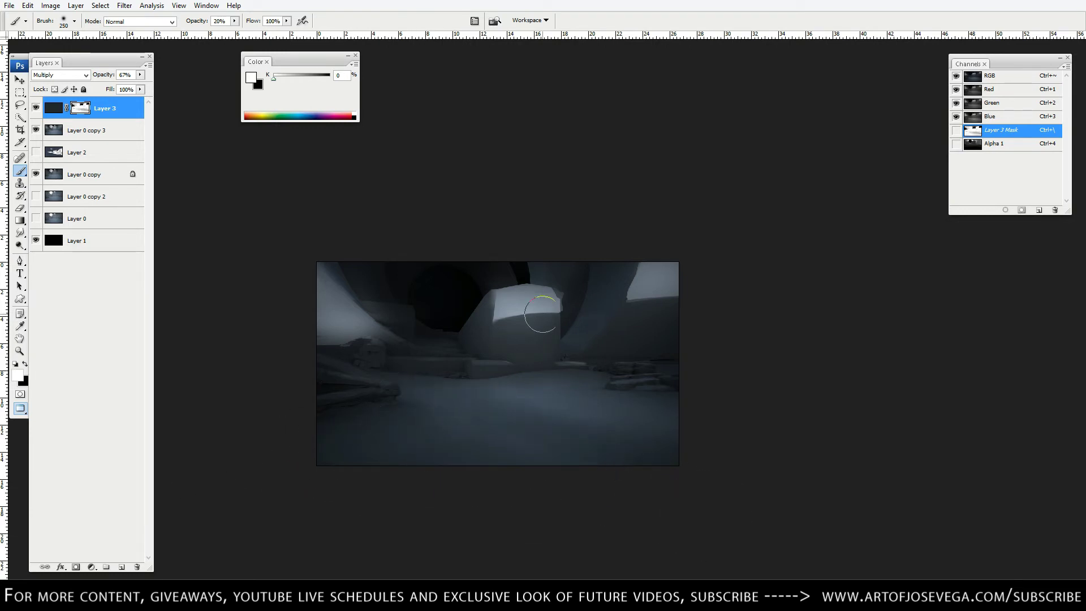
key("bracketleft")
key("bracketleft")
key("bracketright")
key("bracketright")
key("bracketright")
left_click_drag(394, 191, 367, 190)
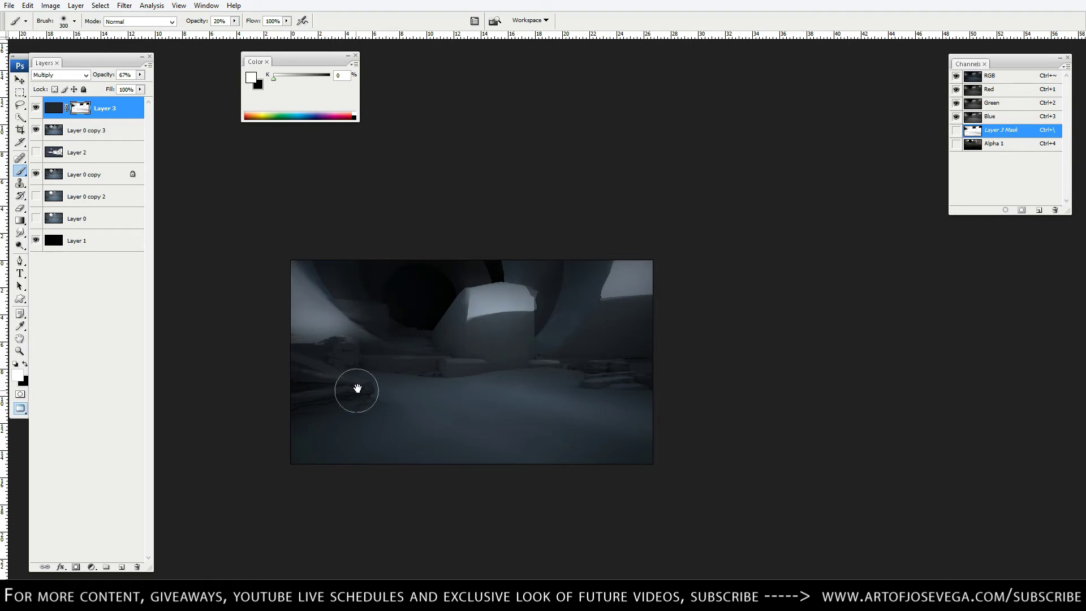
left_click_drag(357, 388, 356, 397)
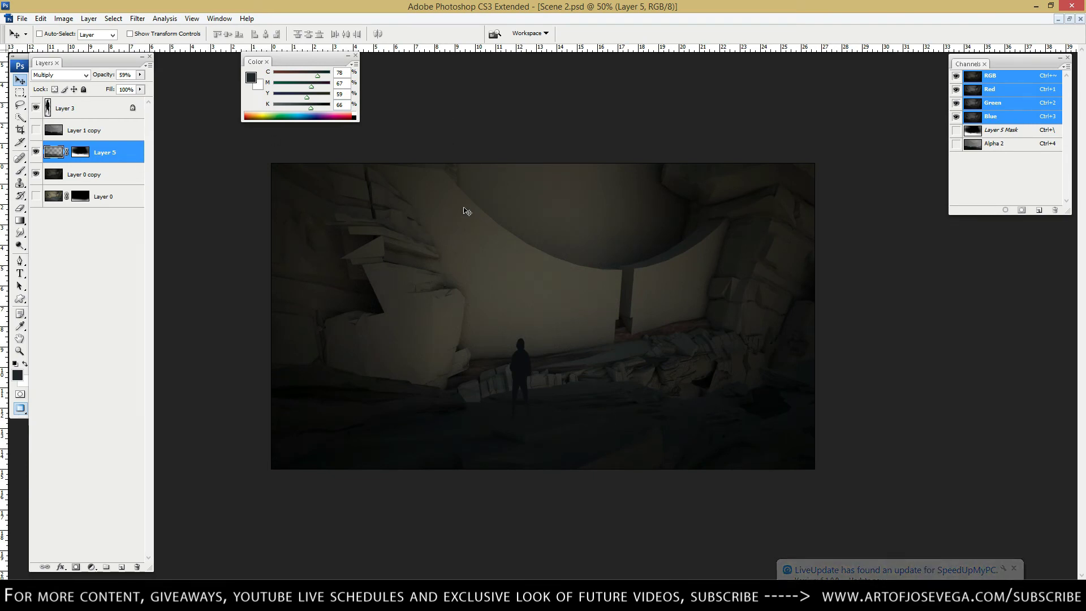
Step: Display the Scene 2.psd document in full-screen mode and reposition its canvas
key("f")
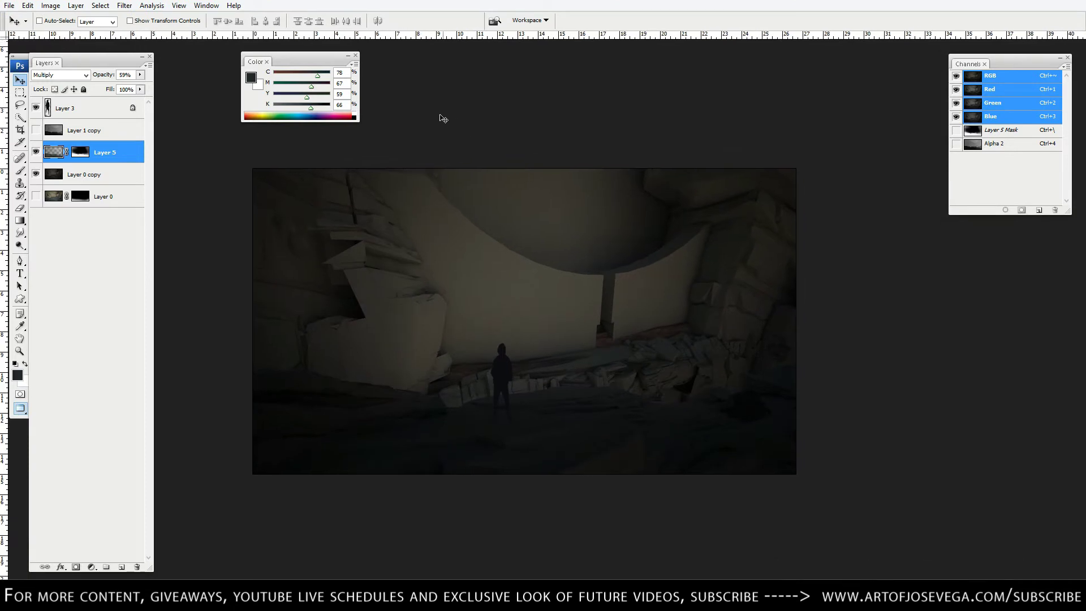
left_click_drag(382, 261, 401, 283)
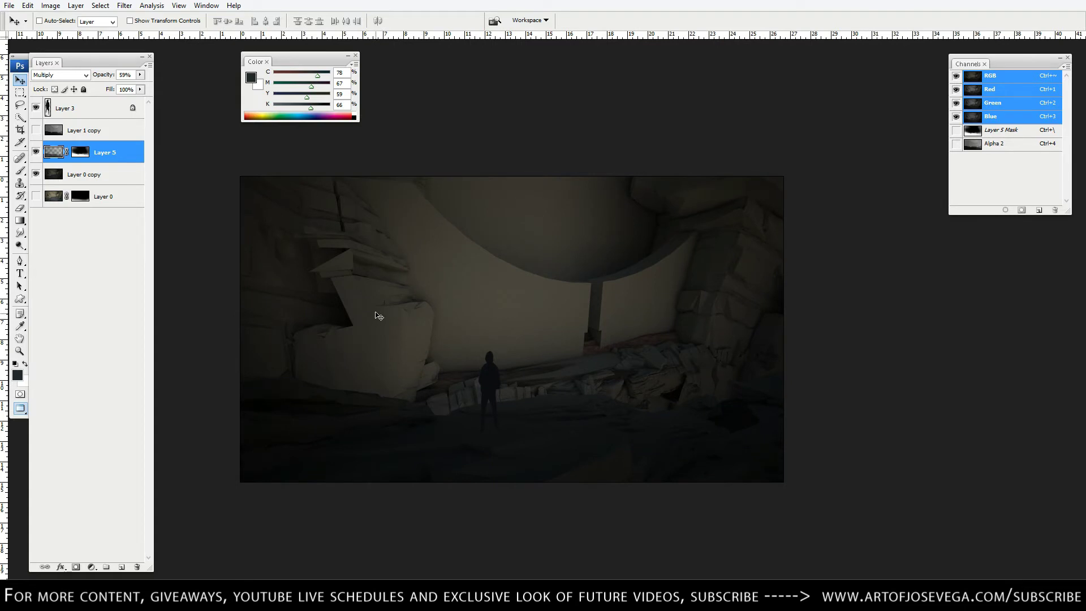
Step: Move the standing figure on Layer 3 slightly to the left along the cave floor
left_click_drag(390, 331, 398, 300)
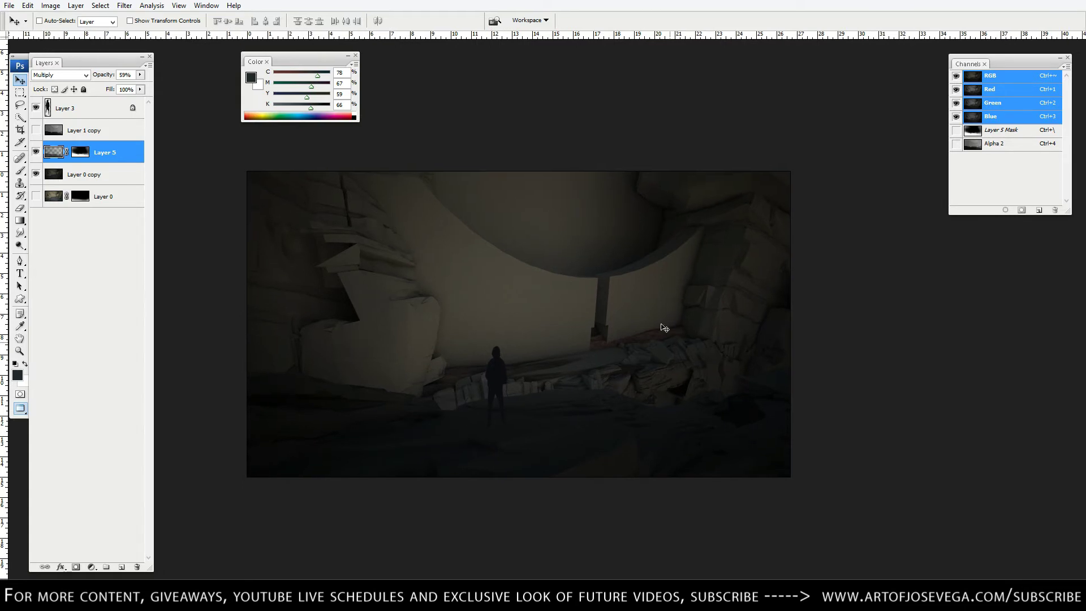
left_click(90, 110)
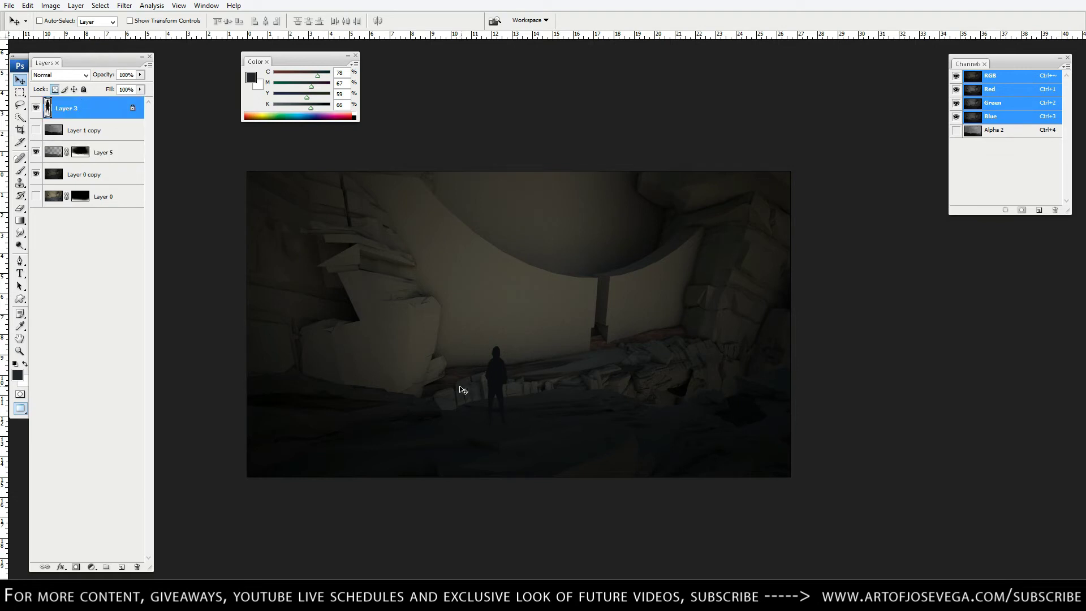
mouse_move(495, 396)
left_mouse_down()
mouse_move(474, 382)
mouse_move(481, 394)
left_mouse_up()
Step: On a new layer, outline the lit wall area and mark the floor's light in dark red with a 20 px square brush at 100% opacity
key("b")
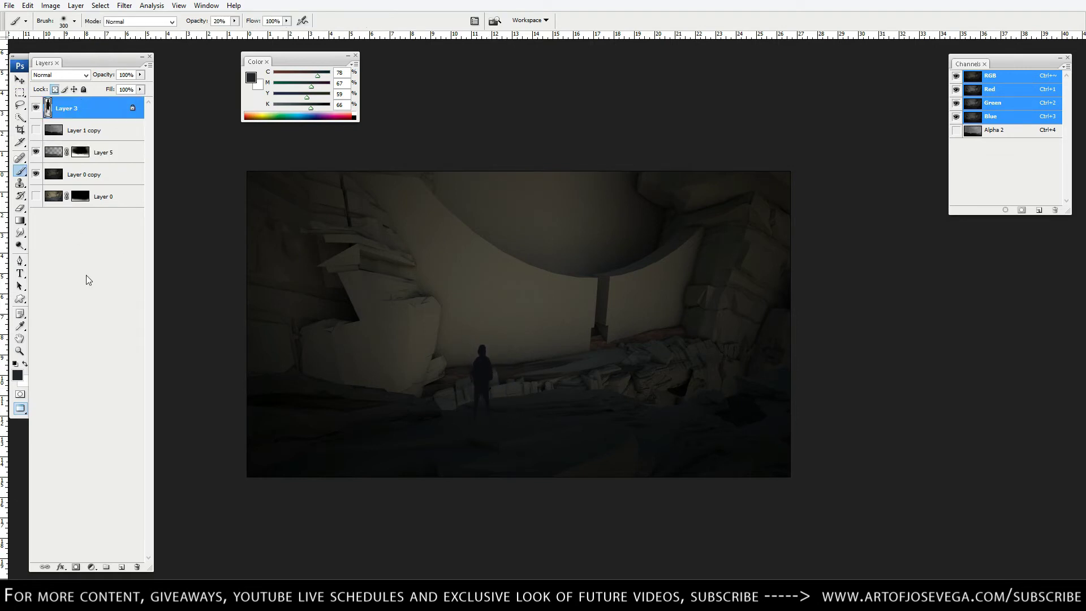
left_click(122, 567)
right_click(385, 412)
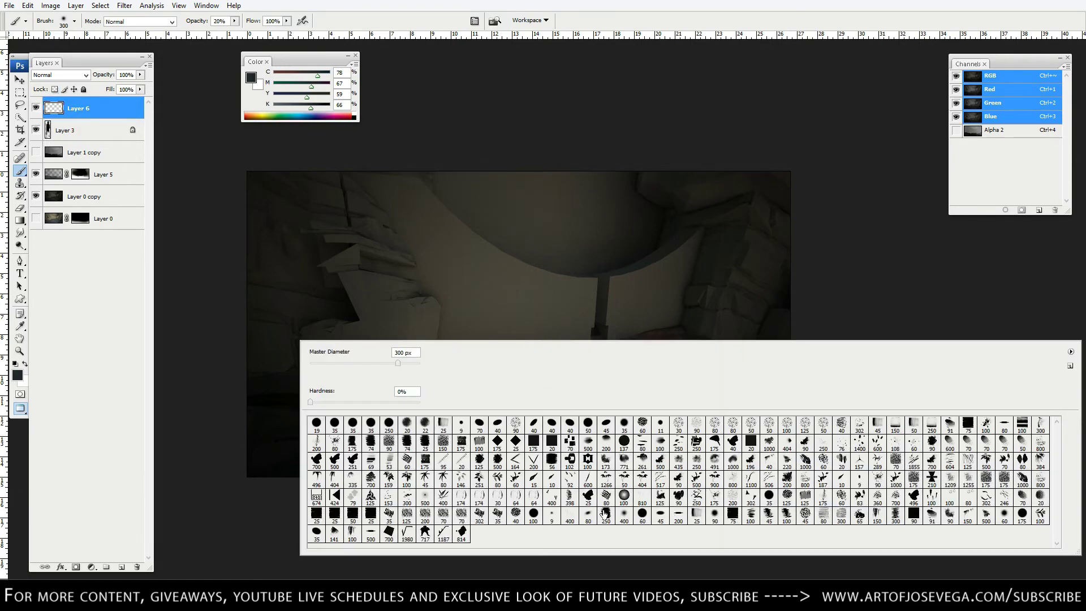
left_click(914, 515)
left_click(827, 242)
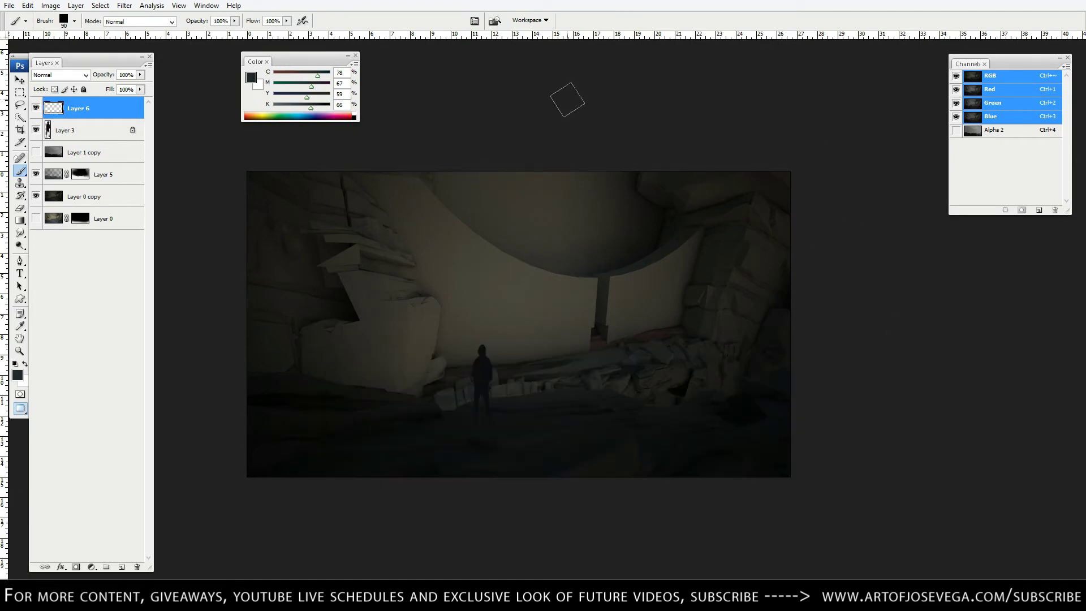
key("0")
key("bracketleft")
key("bracketleft")
key("bracketleft")
left_click_drag(291, 74, 278, 76)
mouse_move(510, 198)
left_mouse_down()
mouse_move(734, 280)
mouse_move(548, 342)
mouse_move(403, 371)
mouse_move(334, 174)
mouse_move(773, 195)
mouse_move(735, 365)
mouse_move(600, 374)
left_mouse_up()
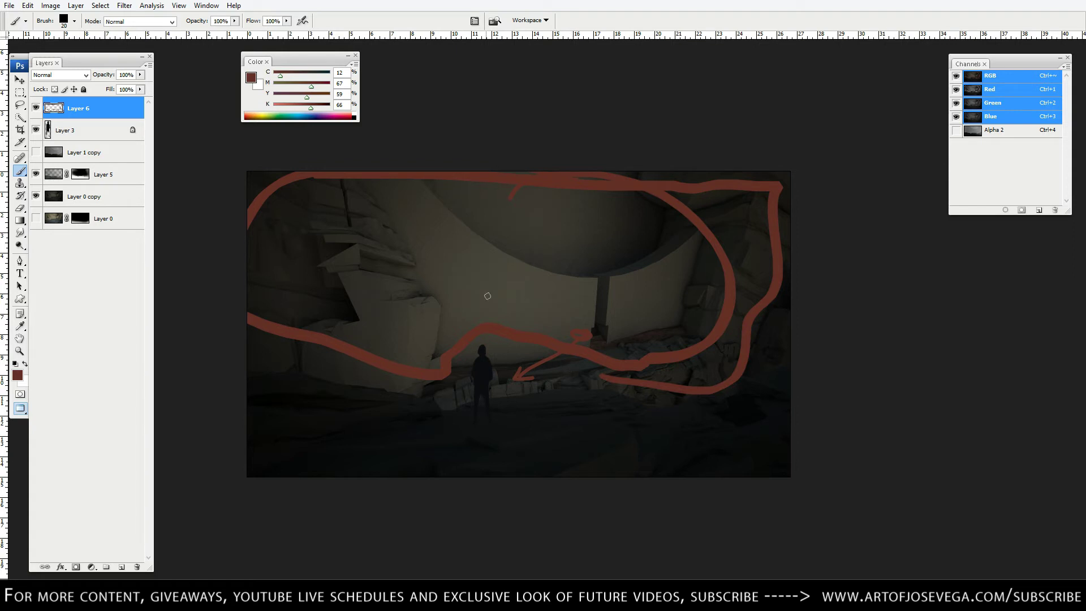
Step: Delete the layer holding the red annotation strokes
key("v")
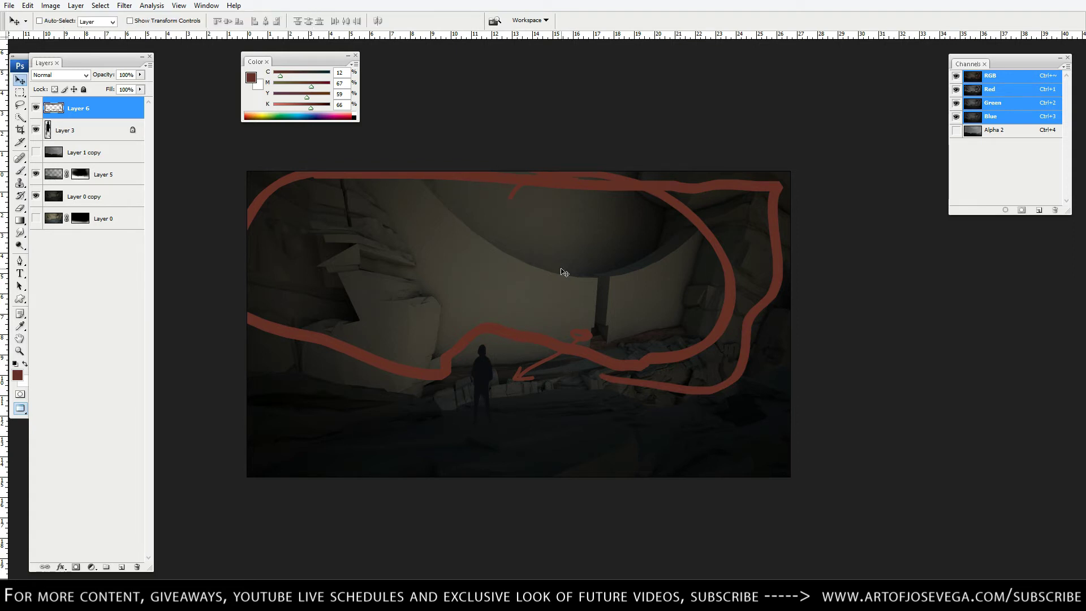
left_click_drag(489, 277, 519, 300)
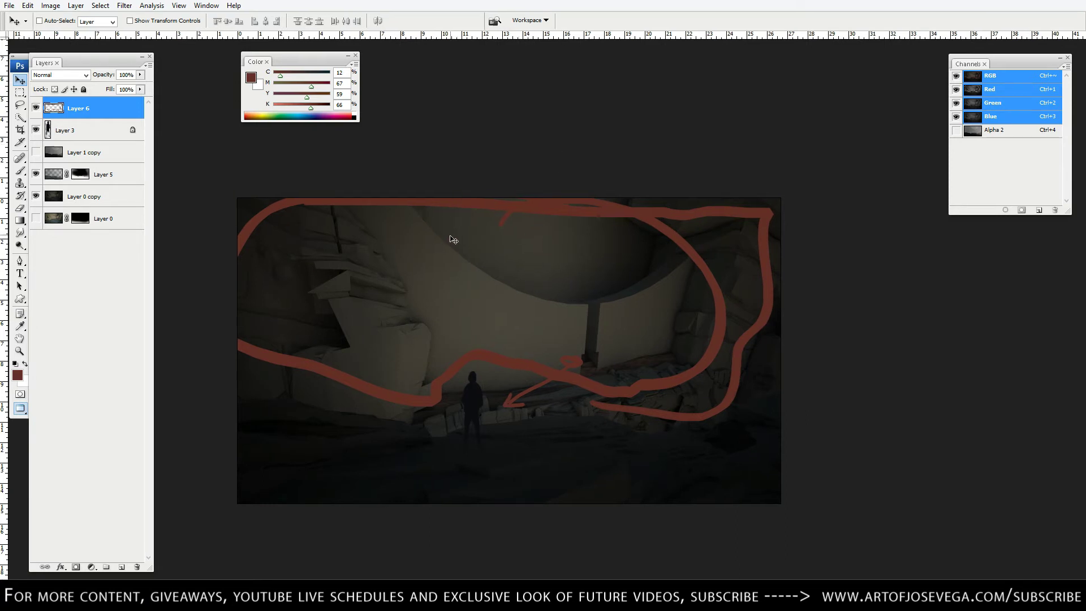
key("Delete")
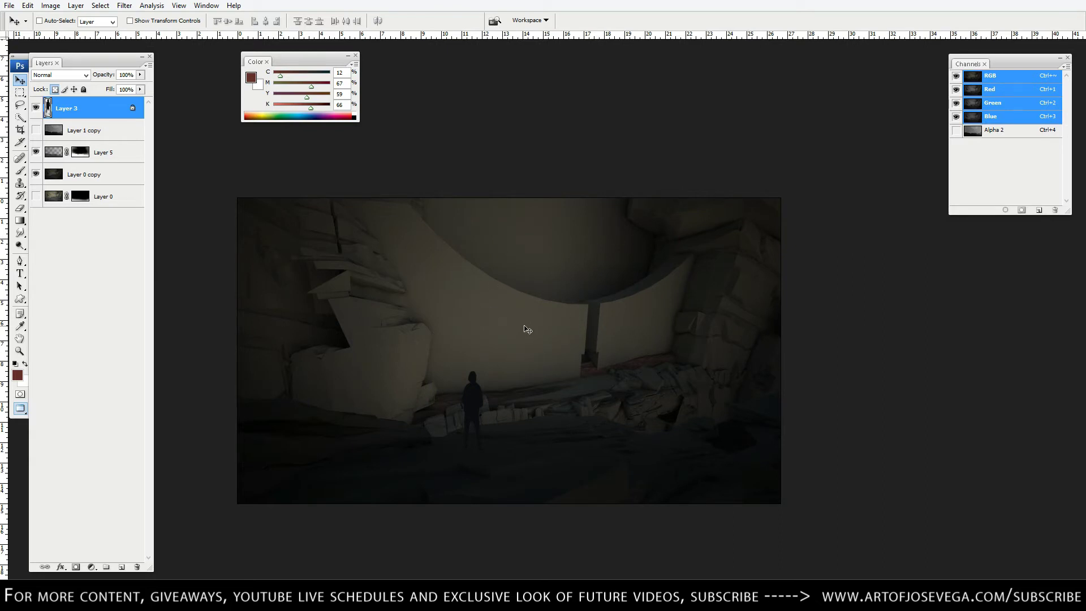
Step: Examine the lighting around the figure and the rubble behind it, both up close and in the whole composition
left_click_drag(548, 311, 532, 320)
key("b")
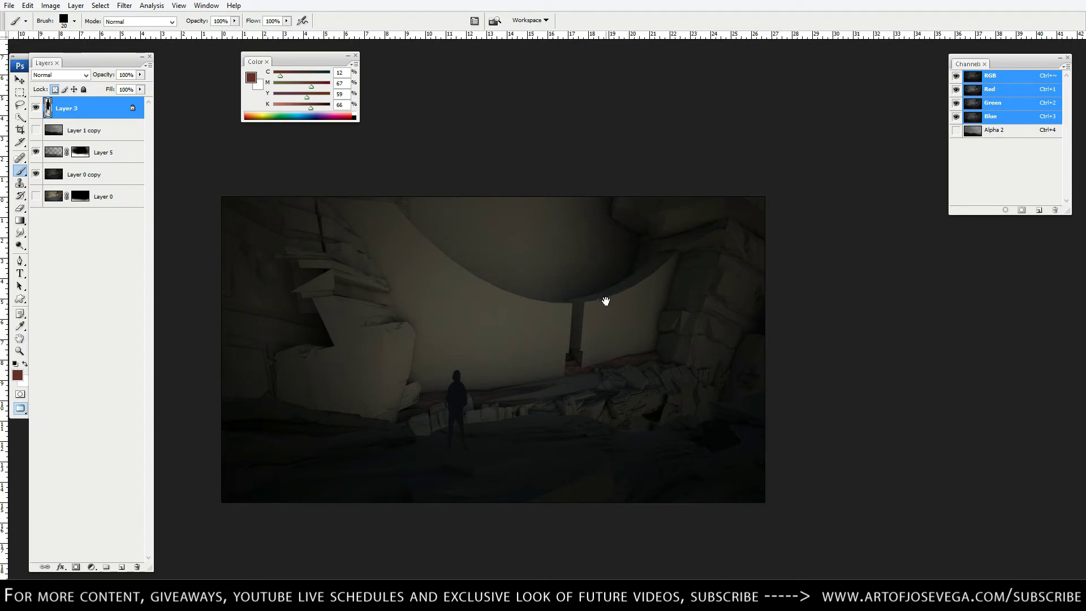
left_click_drag(606, 301, 565, 303)
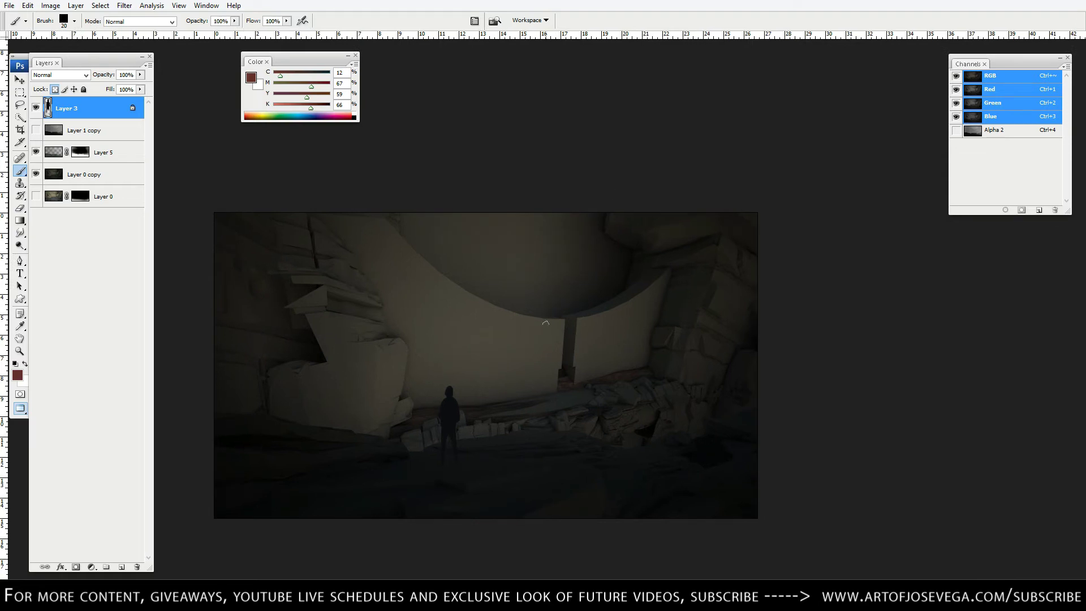
left_click_drag(544, 344, 507, 354)
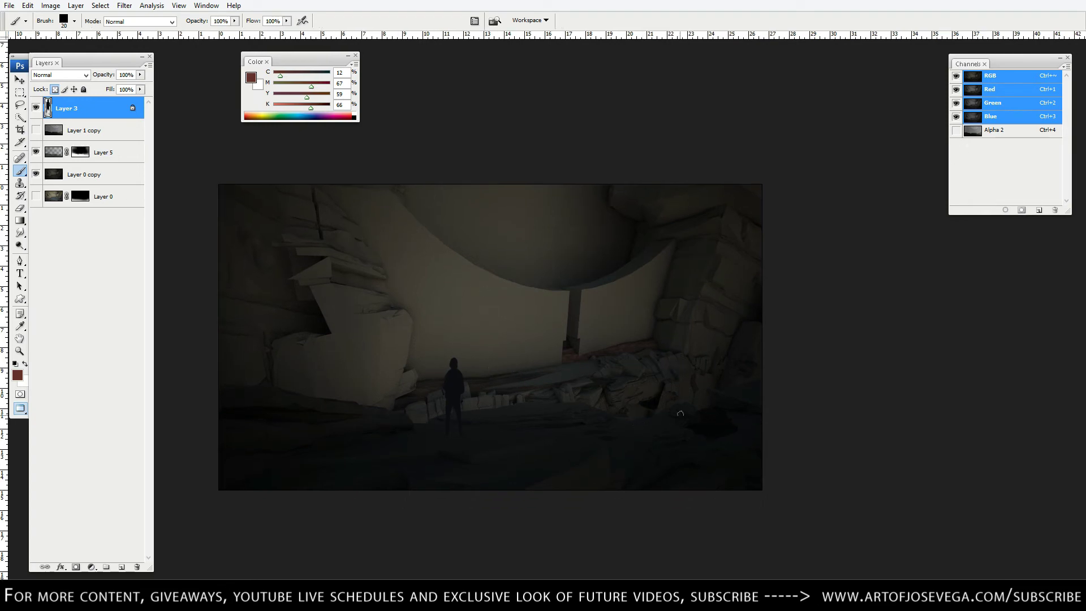
key("ctrl+plus")
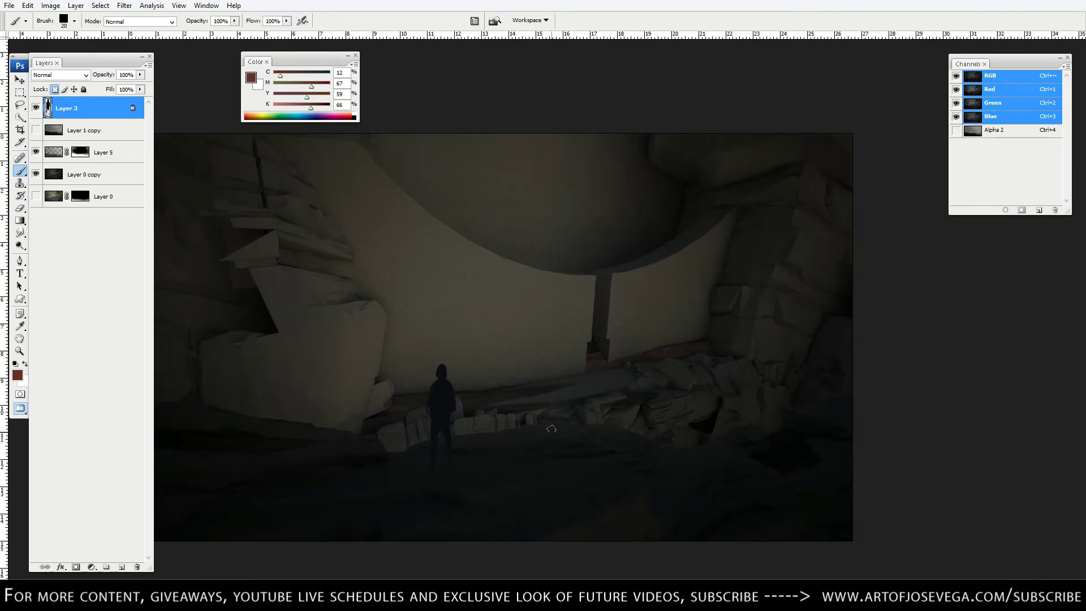
left_click_drag(557, 437, 515, 356)
key("ctrl+plus")
key("bracketleft")
left_click_drag(596, 409, 536, 399)
key("bracketleft")
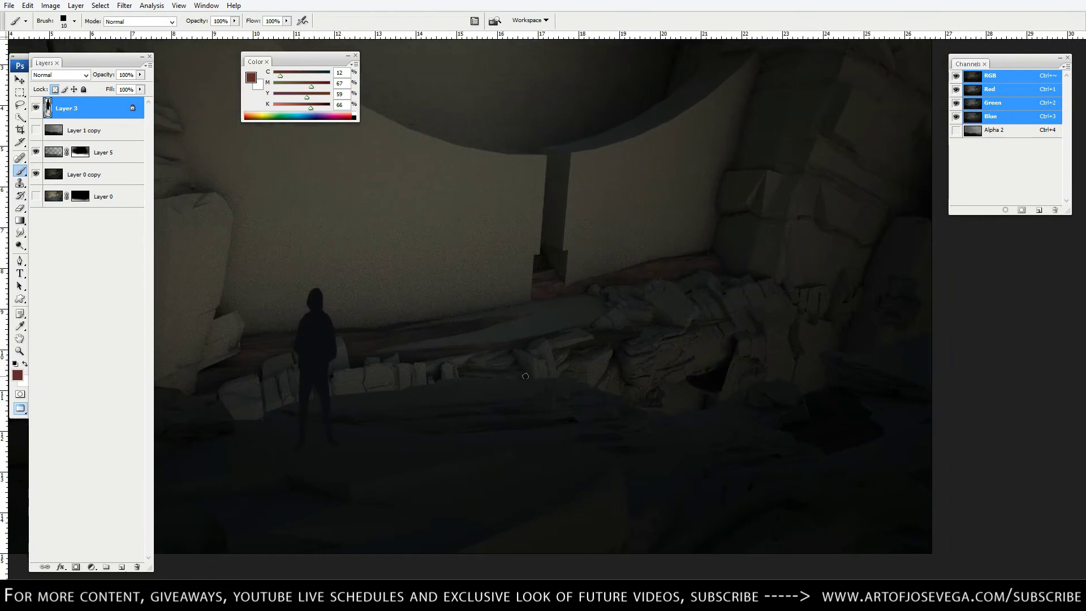
left_click_drag(345, 317, 555, 402)
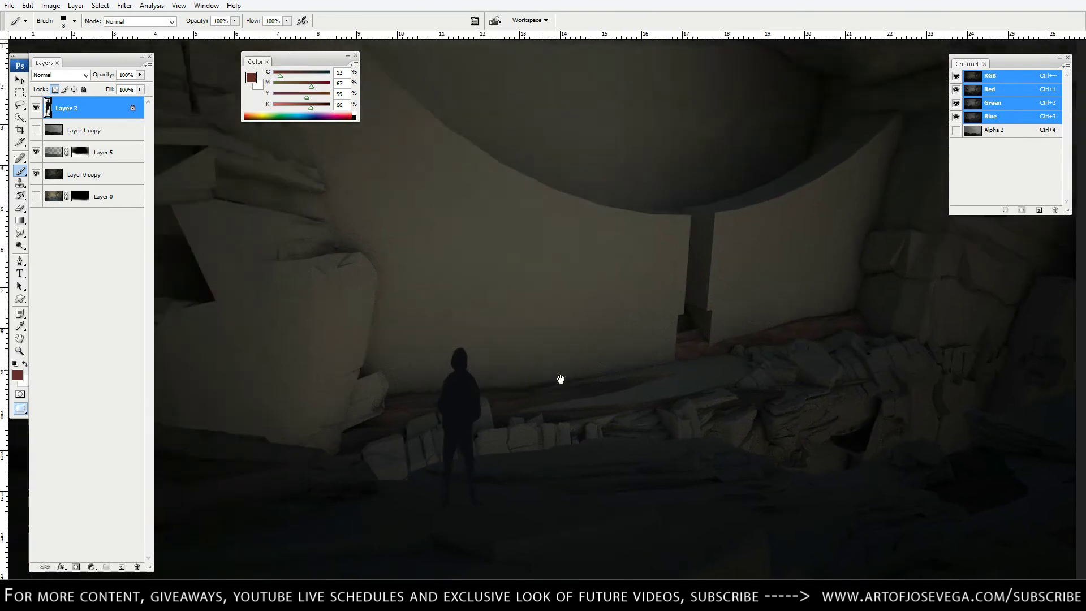
scroll(555, 237, "down", 3)
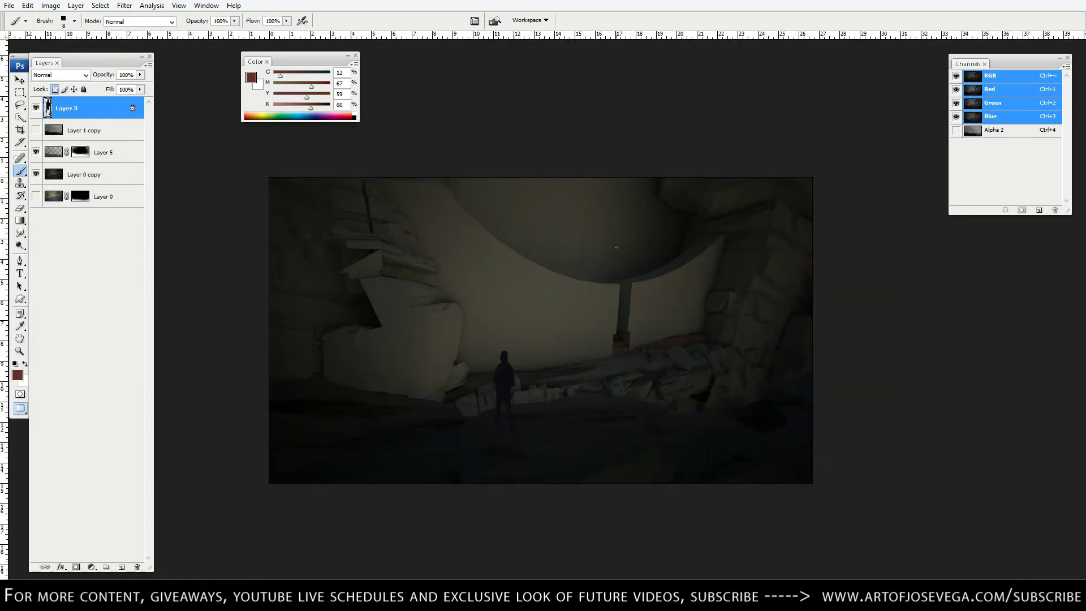
scroll(533, 317, "down", 1)
Step: View the Alpha 2 depth channel on its own and return to the full RGB image
left_click(975, 134)
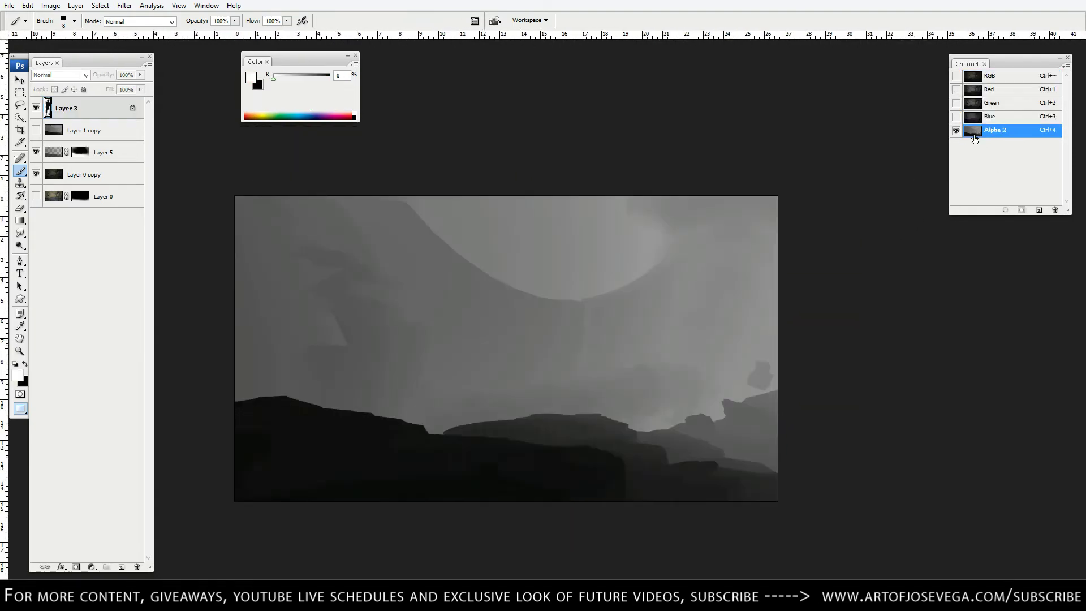
left_click(989, 78)
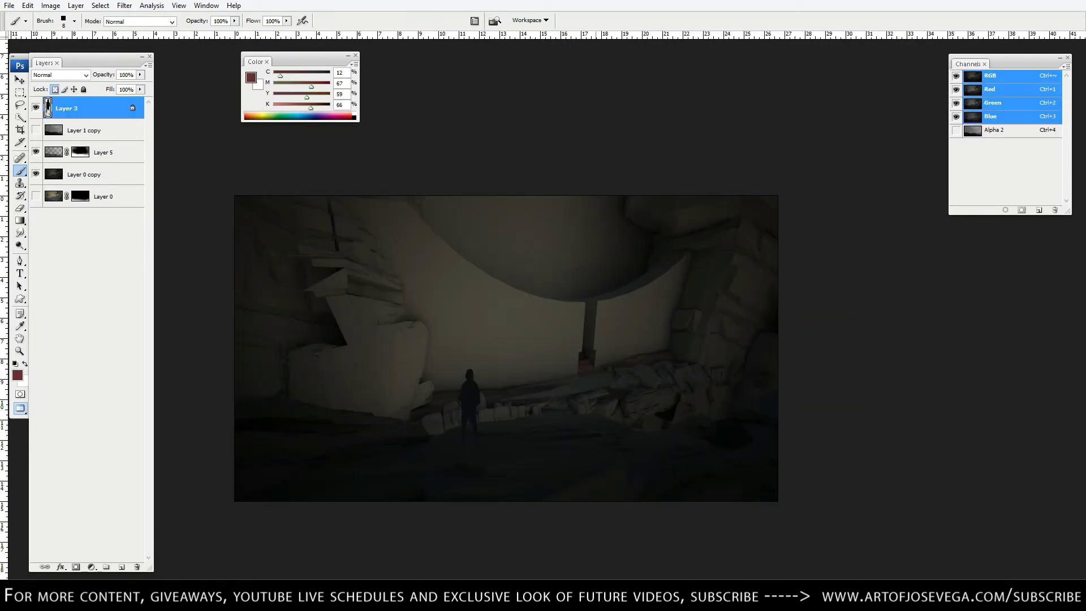
mouse_move(405, 326)
left_mouse_down()
mouse_move(405, 338)
mouse_move(420, 317)
left_mouse_up()
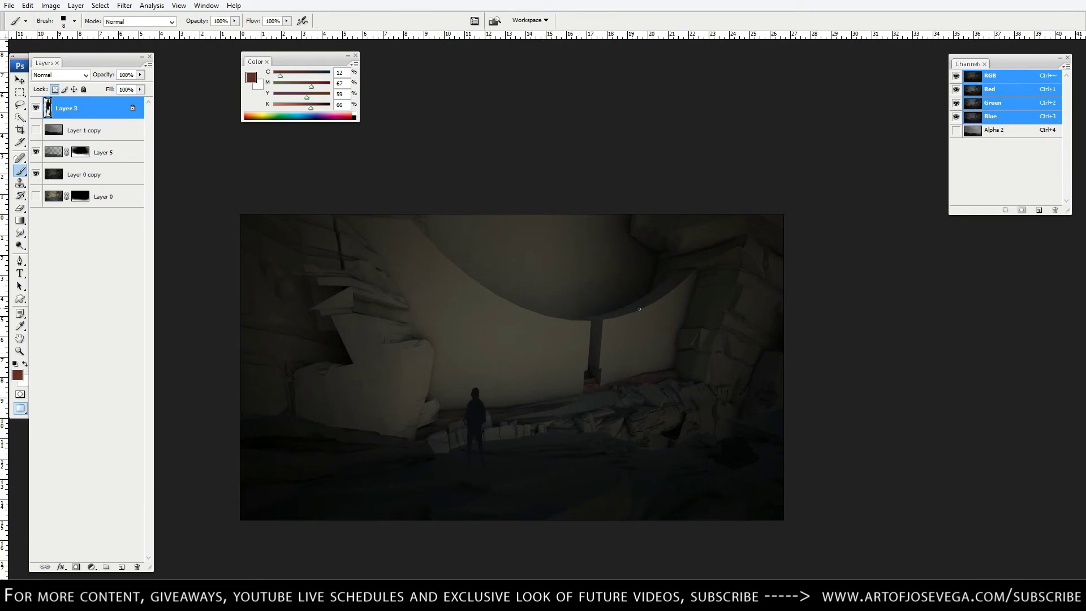
left_click_drag(505, 405, 508, 402)
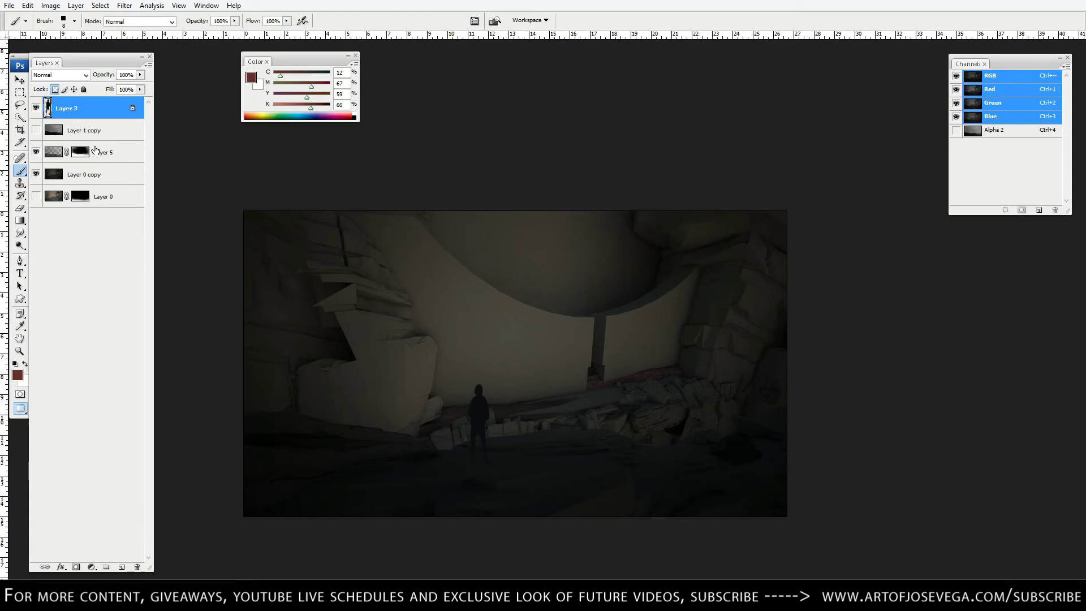
Step: Show the grey depth layer Layer 1 copy, duplicate it and hide the duplicate
left_click(37, 131)
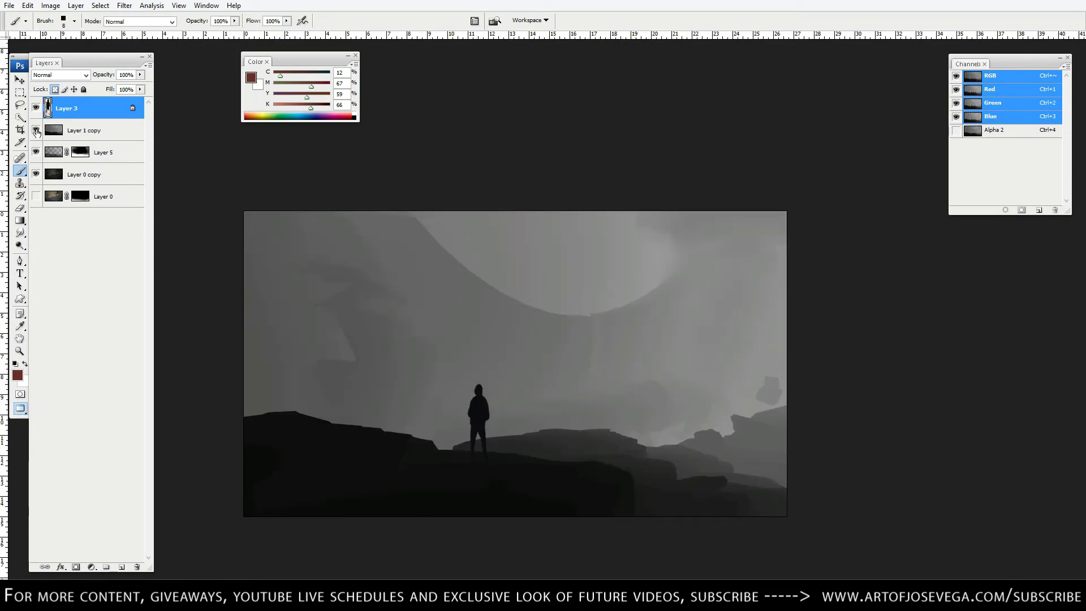
left_click(37, 130)
left_click(37, 130)
left_click(95, 135)
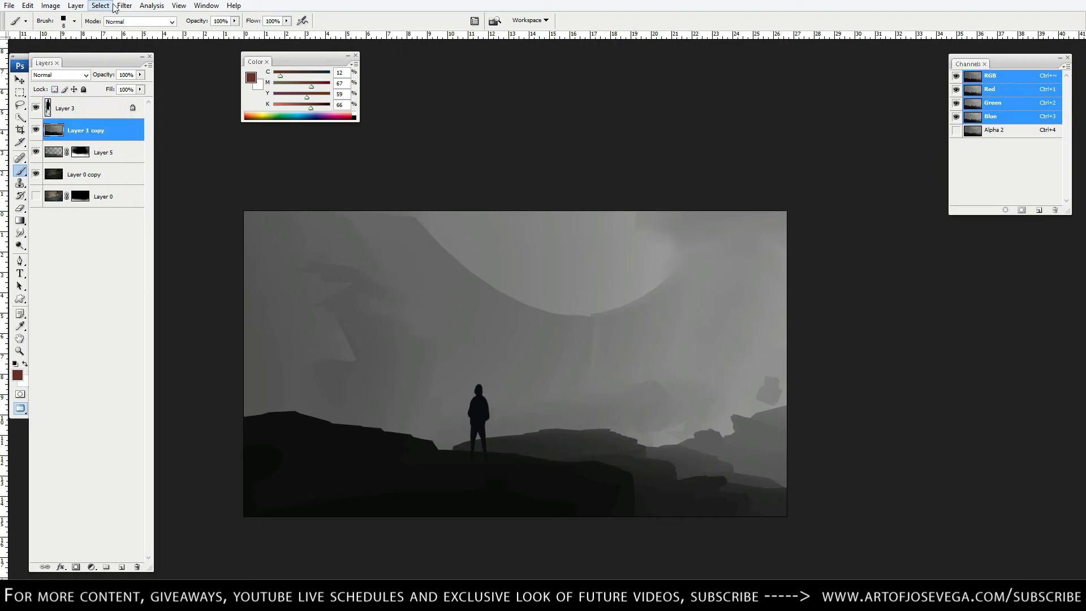
key("ctrl+j")
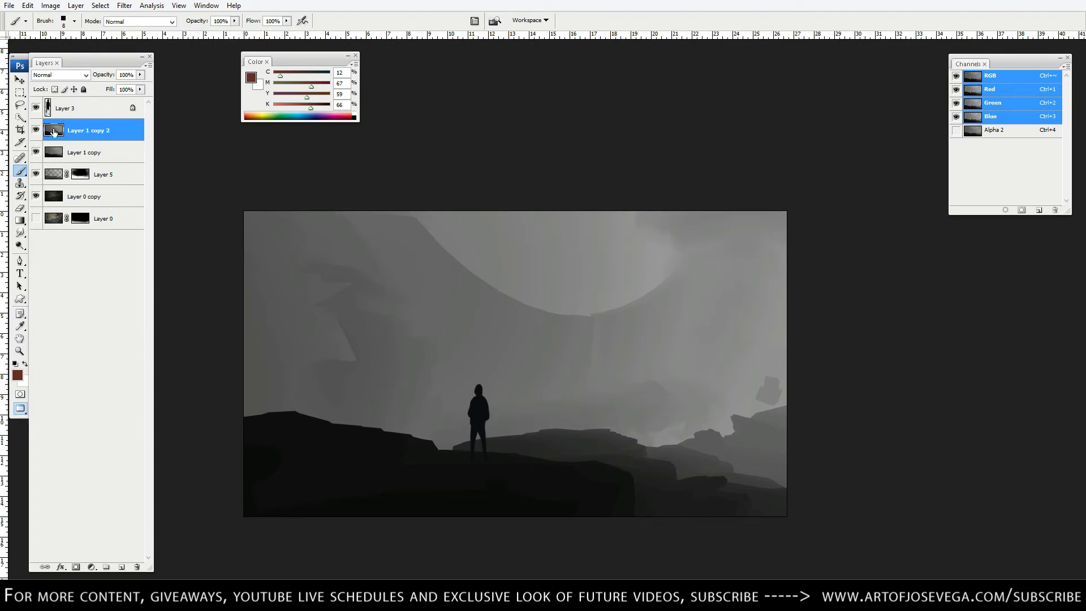
left_click(36, 130)
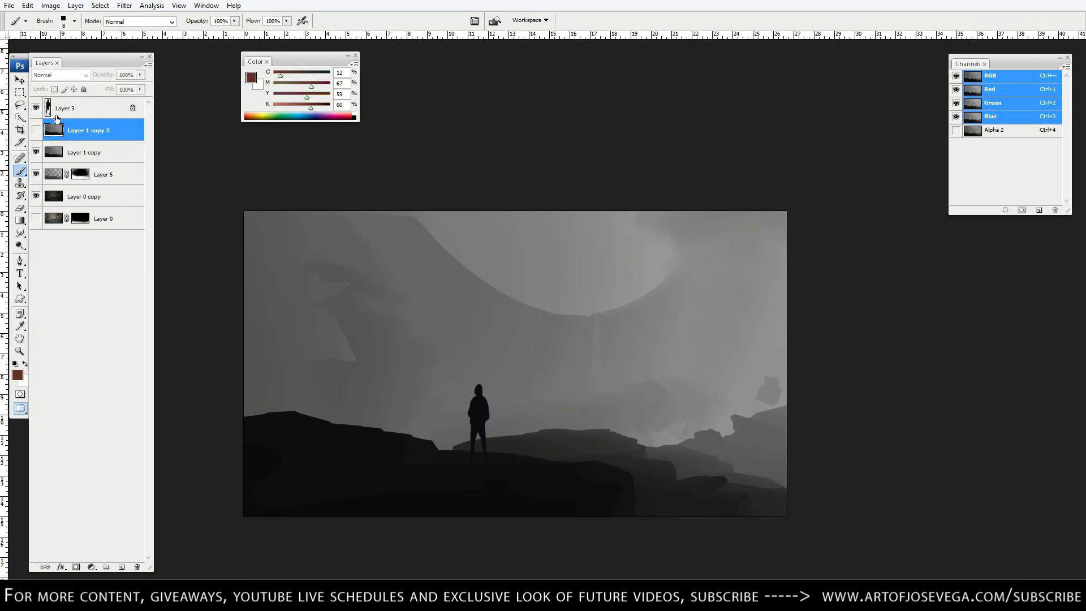
Step: Set the blending mode of Layer 1 copy to Lighten
left_click(70, 152)
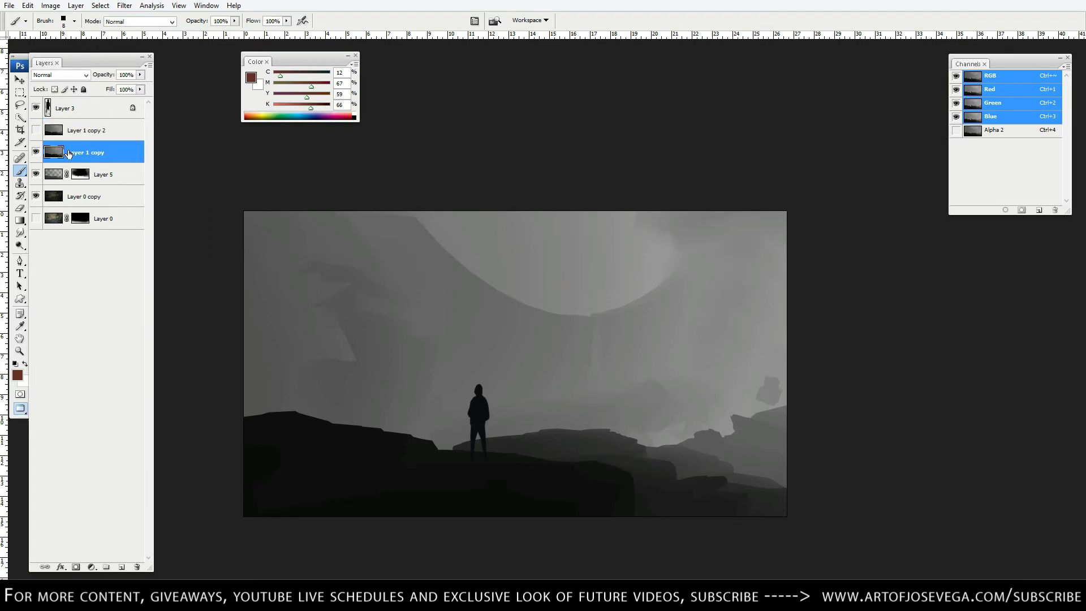
left_click(71, 75)
left_click(45, 168)
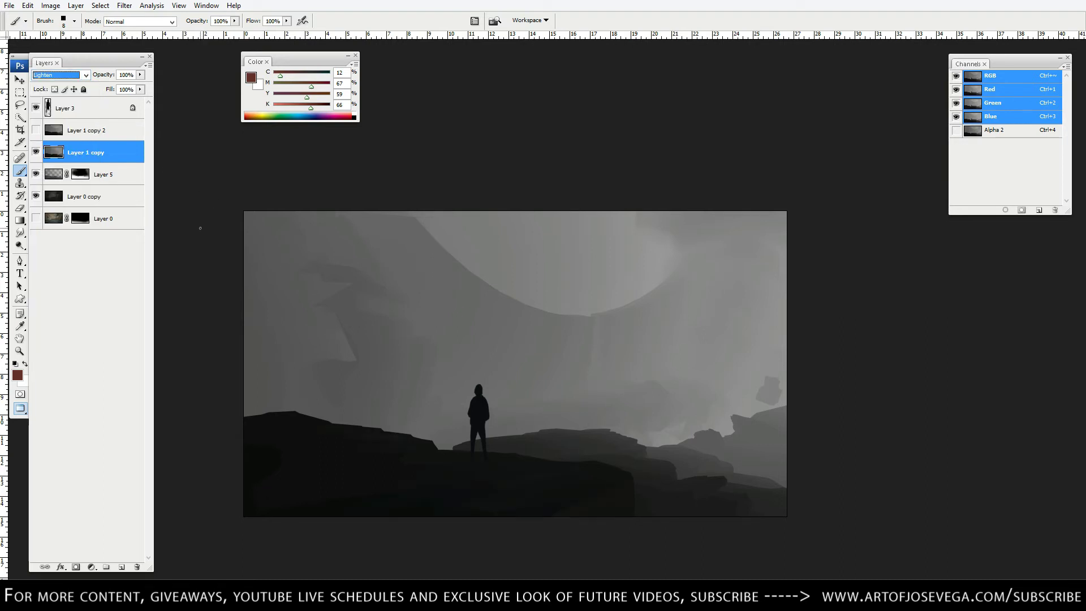
key("Return")
Step: Colorize Layer 1 copy with Hue/Saturation at Hue 29, Saturation 30 and Lightness -83
key("ctrl+u")
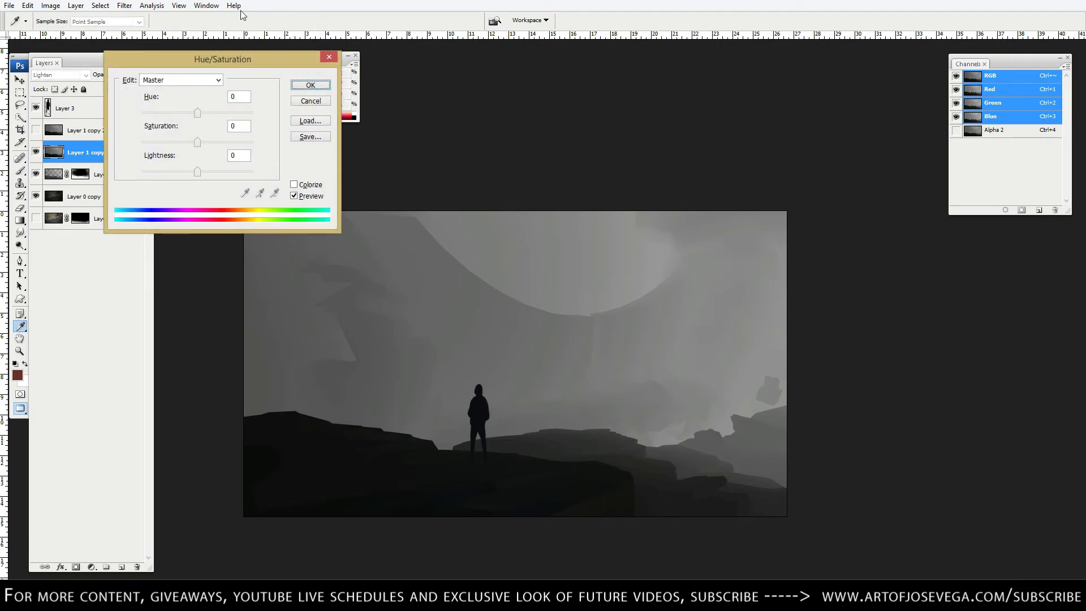
left_click_drag(208, 58, 293, 147)
left_click(371, 270)
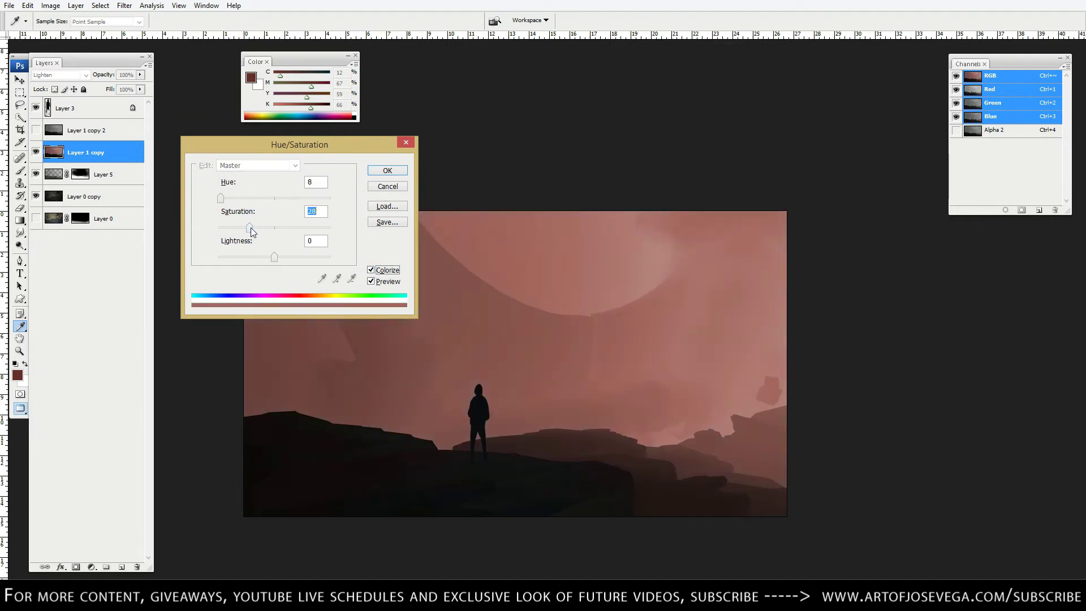
left_click_drag(250, 227, 226, 198)
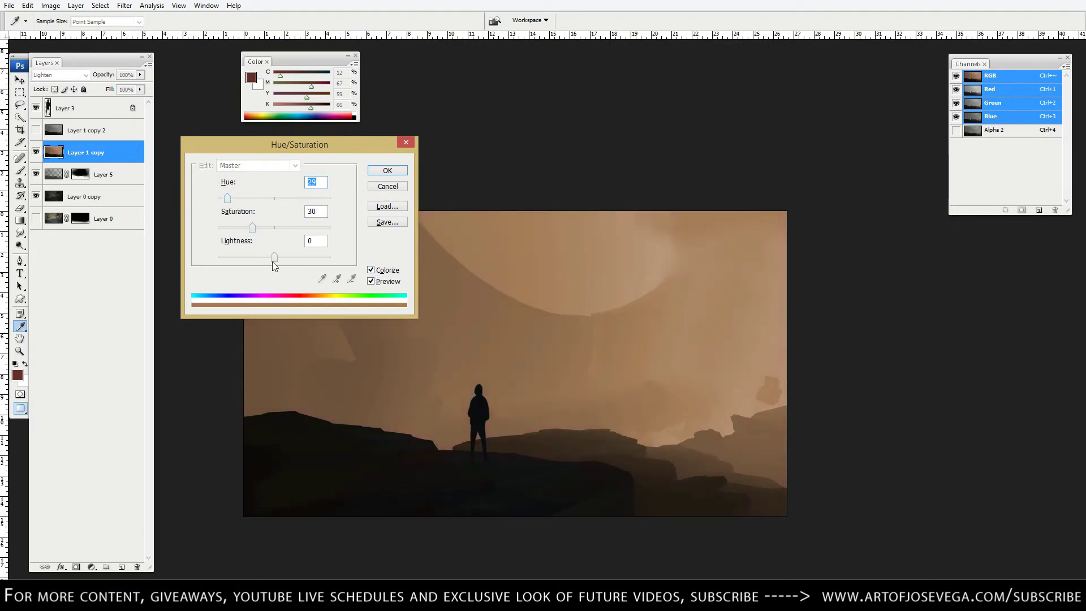
left_click_drag(273, 262, 245, 260)
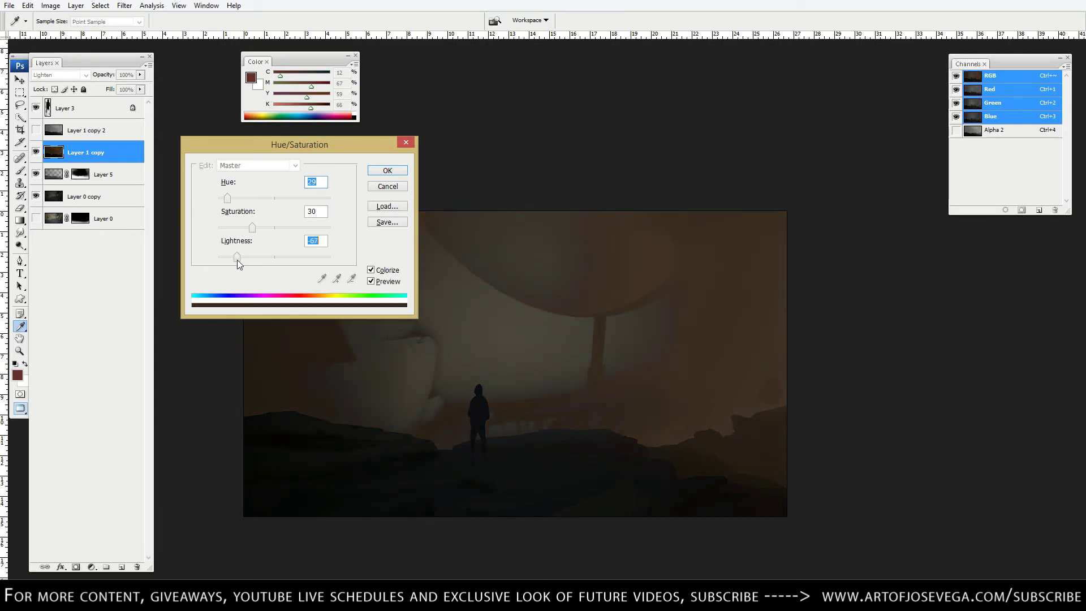
left_click_drag(232, 262, 213, 270)
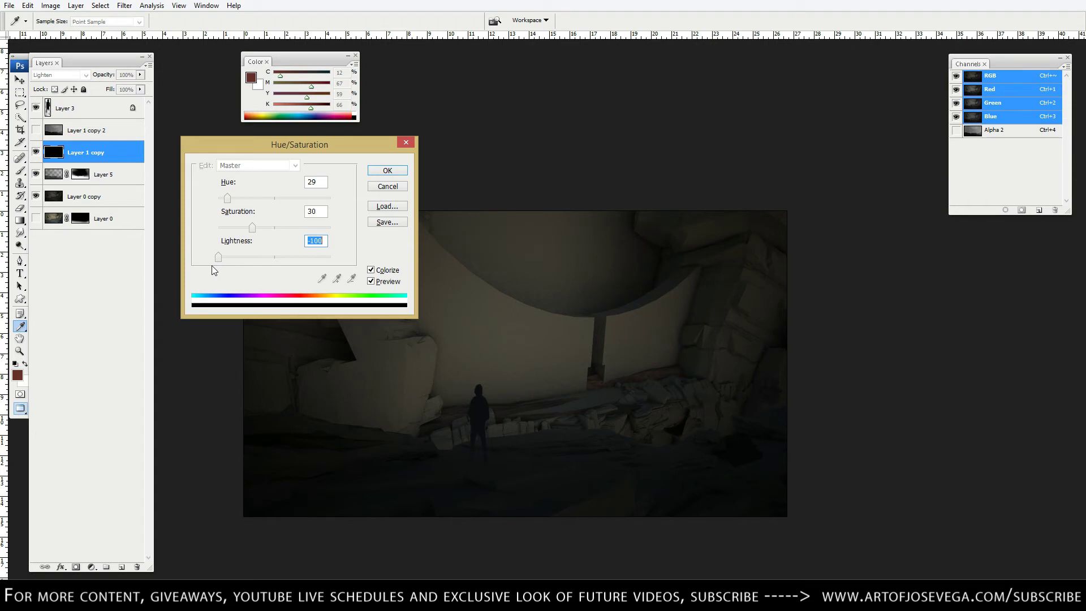
left_click_drag(218, 267, 226, 272)
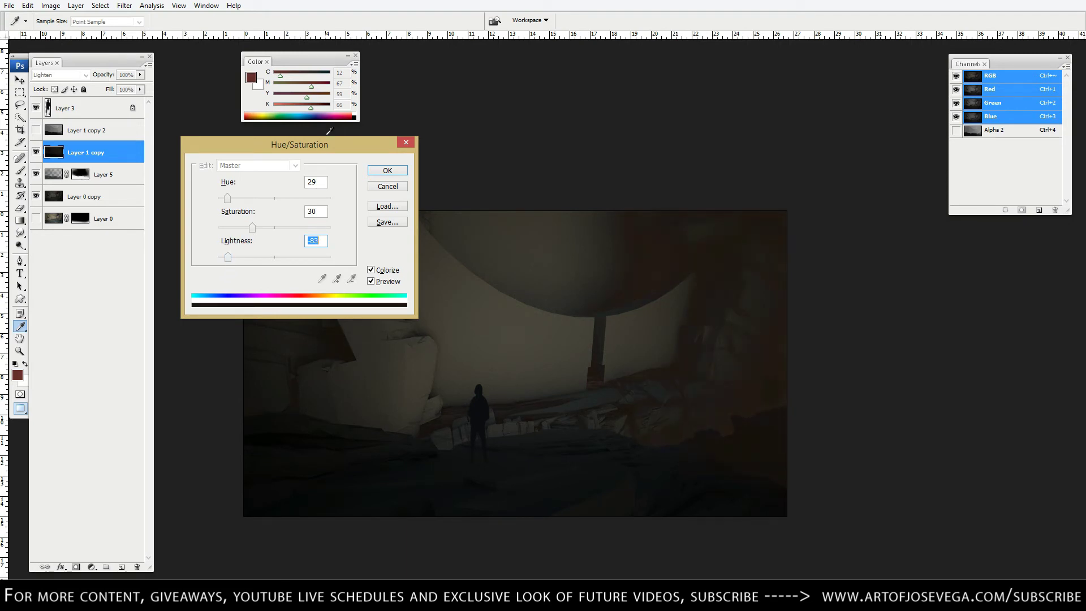
key("Return")
Step: Compare the scene with and without the colorized Layer 1 copy
key("b")
left_click_drag(412, 303, 397, 310)
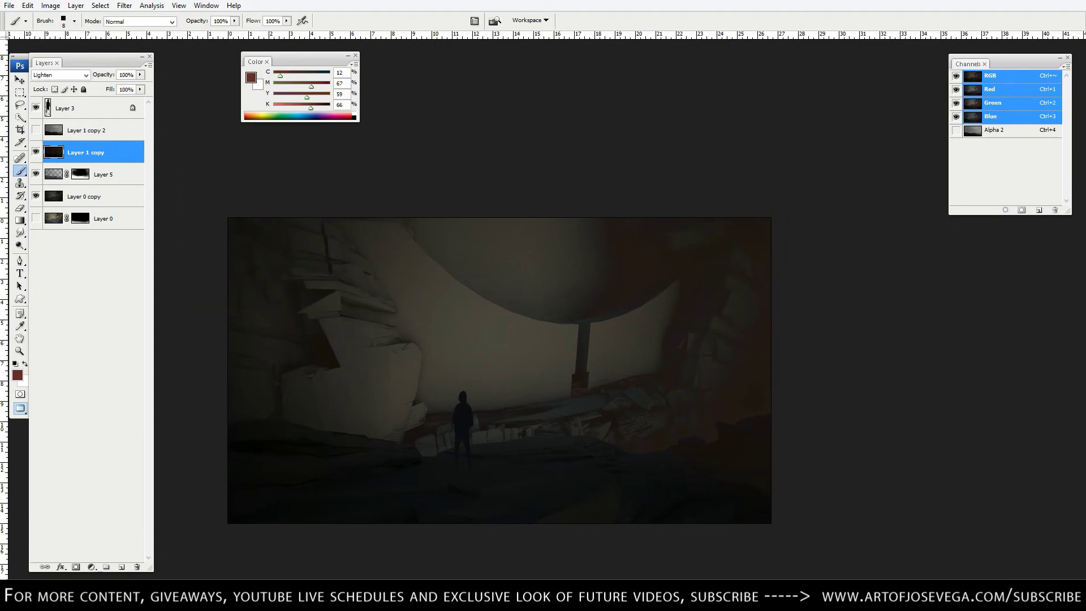
left_click(36, 153)
left_click(37, 153)
left_click(36, 153)
left_click(37, 153)
left_click(36, 153)
left_click(36, 154)
Step: Load the Alpha 2 channel as a selection, add a new layer above Layer 1 copy and set its blending mode to Lighten
left_click(970, 134, "ctrl")
key("ctrl+d")
left_click(122, 566)
left_click(85, 75)
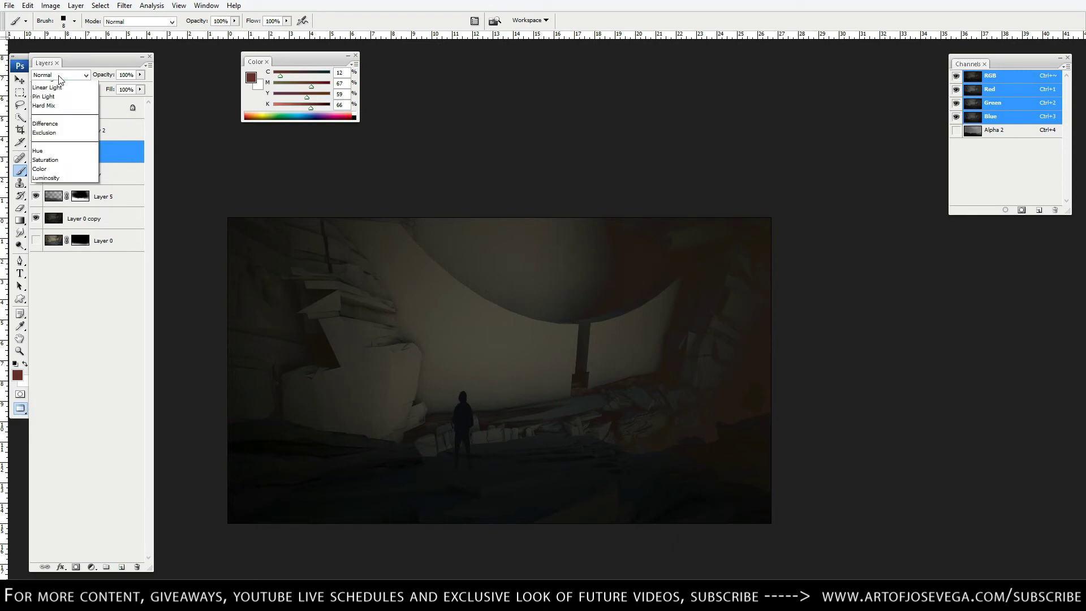
left_click(49, 168)
Step: Choose a soft round brush, enlarge it to 700 px and sample the greyish beige of the curved background wall
right_click(605, 464)
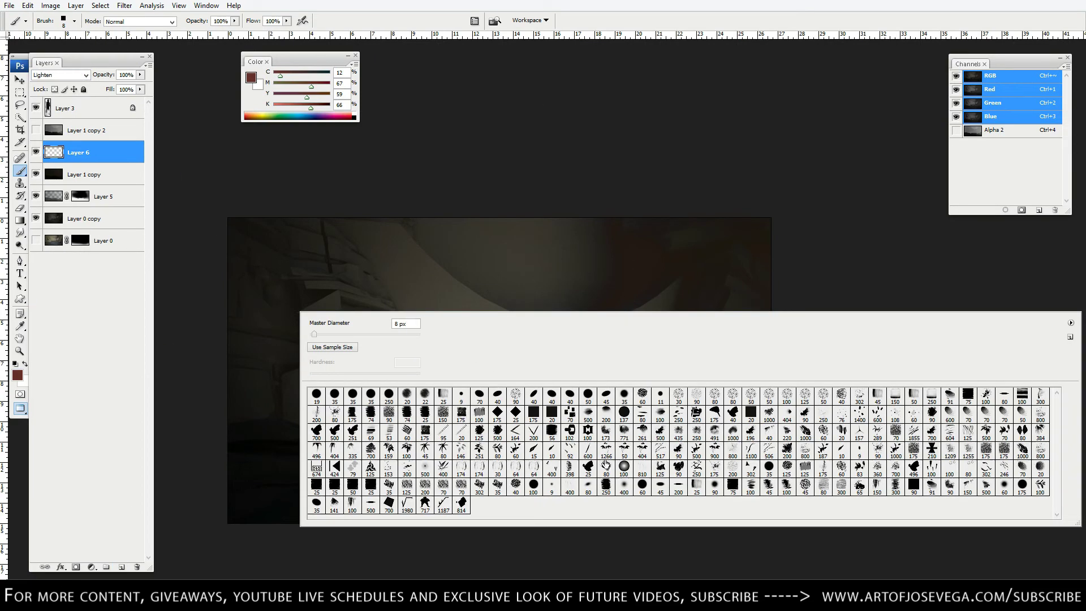
left_click(622, 484)
left_click(475, 146)
key("]")
key("]")
key("]")
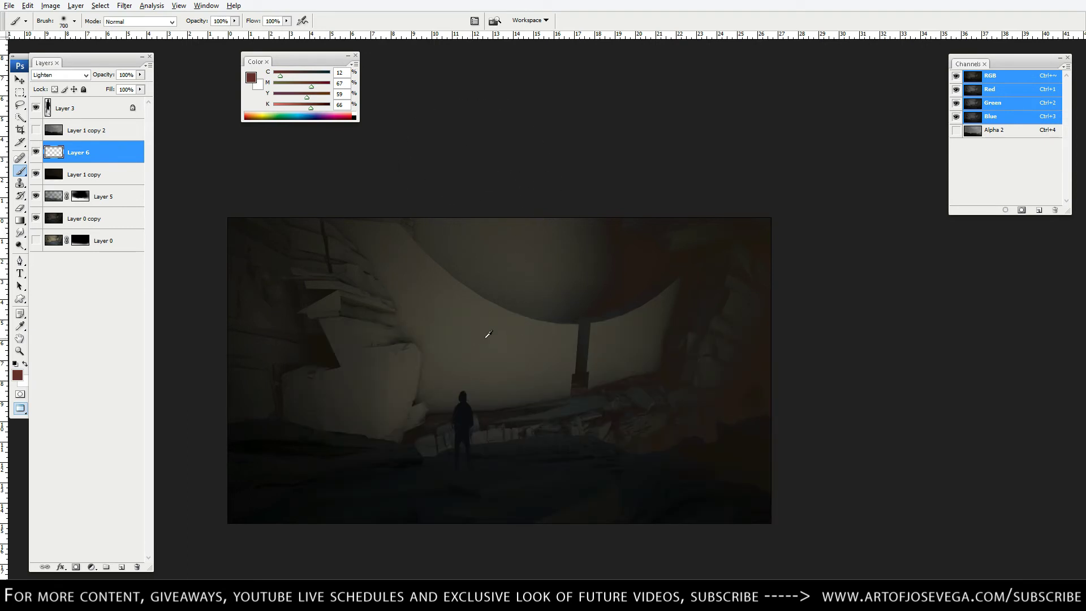
left_click(501, 328, "alt")
left_click(491, 334, "alt")
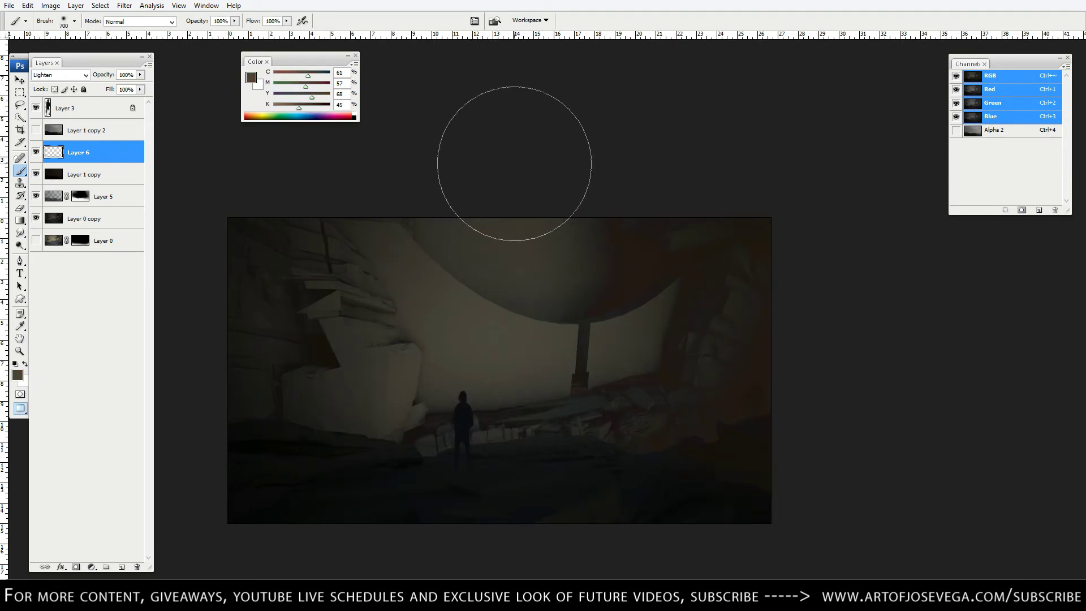
Step: Paint soft haze over the left rock wall on Layer 6 with a 900 px brush at 20% opacity
key("]")
key("]")
key("2")
mouse_move(314, 326)
left_mouse_down()
mouse_move(294, 336)
mouse_move(259, 334)
left_mouse_up()
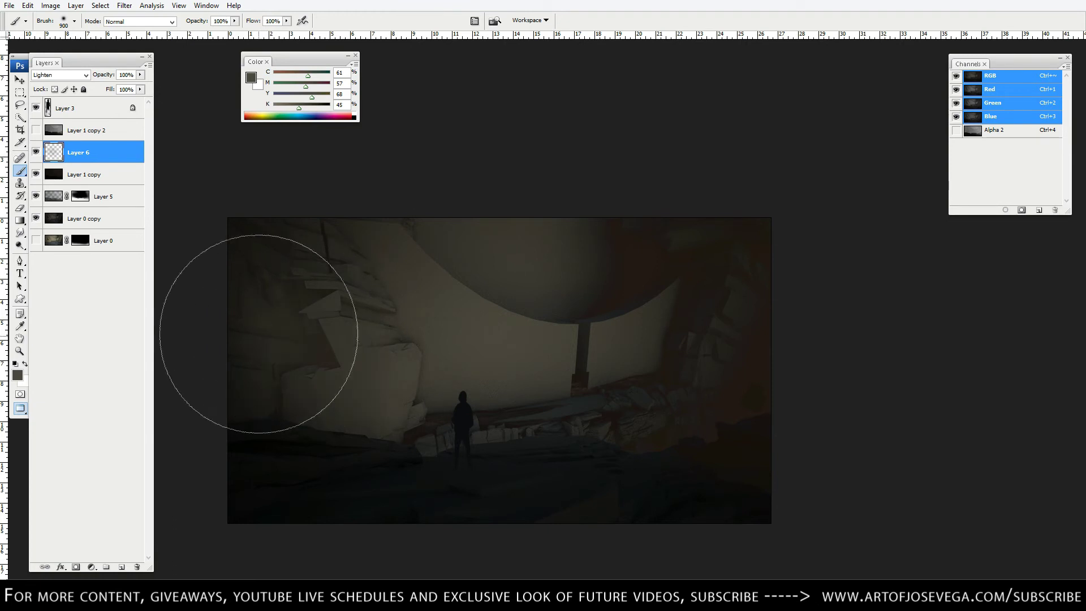
key("bracketleft")
key("bracketleft")
key("bracketleft")
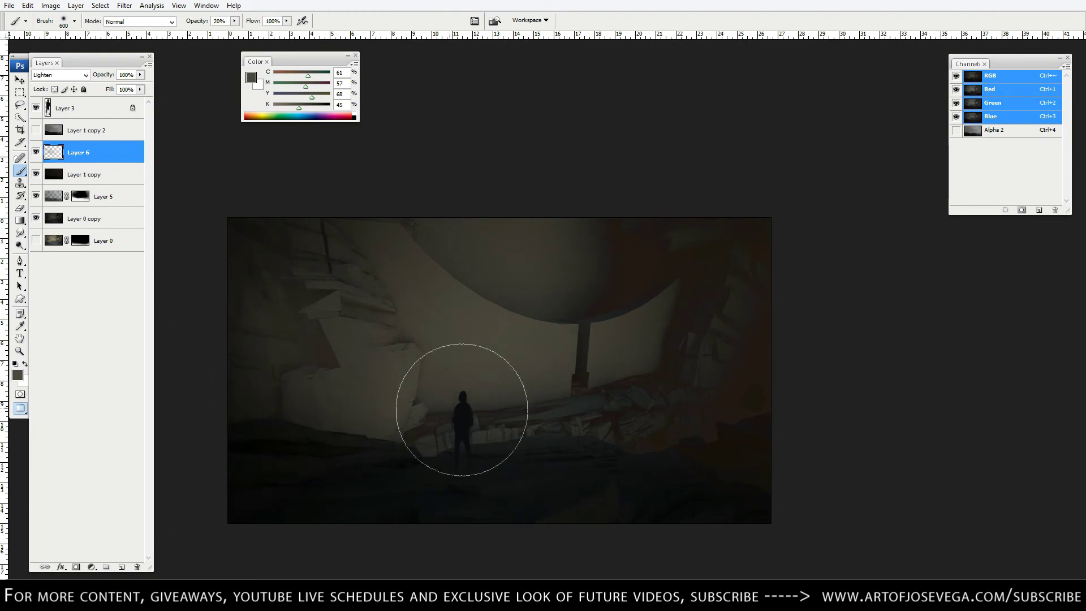
Step: Sample dark tones from the right wall and the rubble and haze the rubble with a 700 px brush
left_click(639, 283, "alt")
key("bracketright")
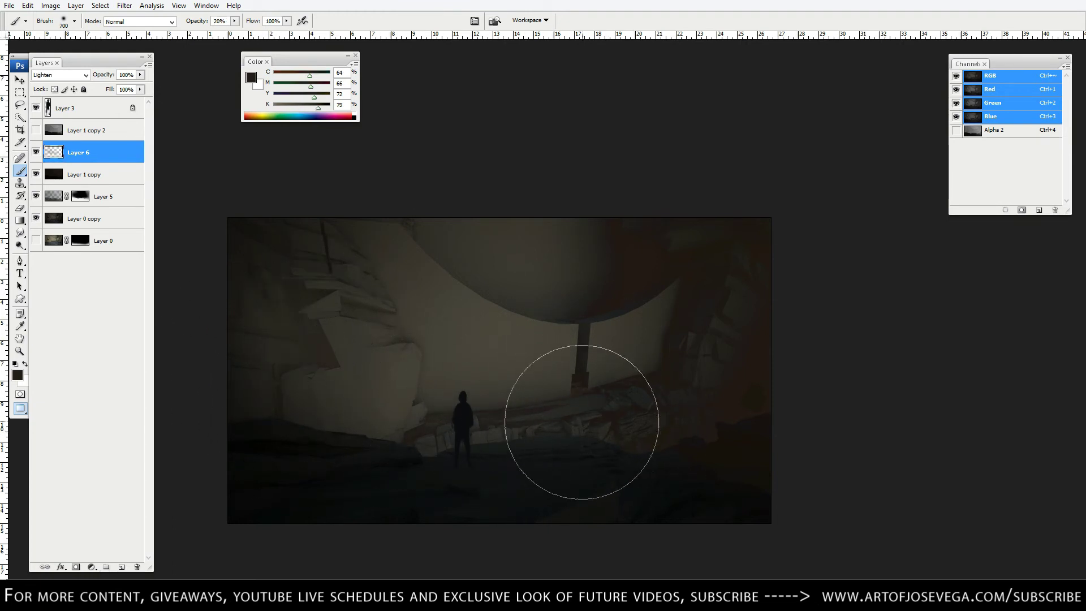
key("0")
left_click(614, 374, "alt")
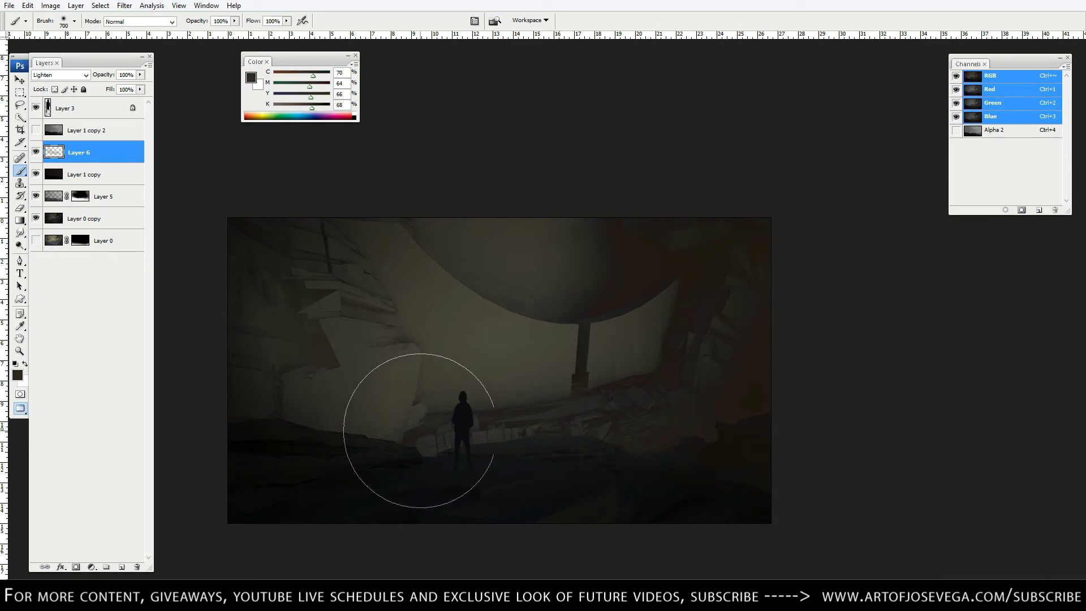
Step: Brush haze at 10% opacity over the right wall and the rubble by the pillar, varying the brush between 400 and 800 px
key("bracketright")
key("1")
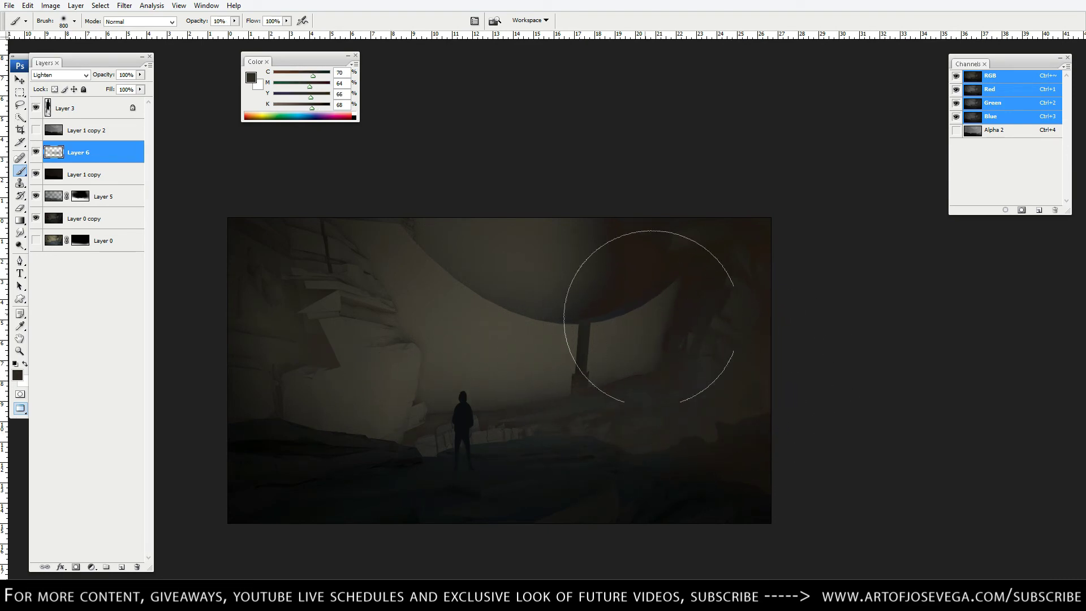
key("bracketleft")
key("bracketleft")
key("bracketleft")
key("bracketleft")
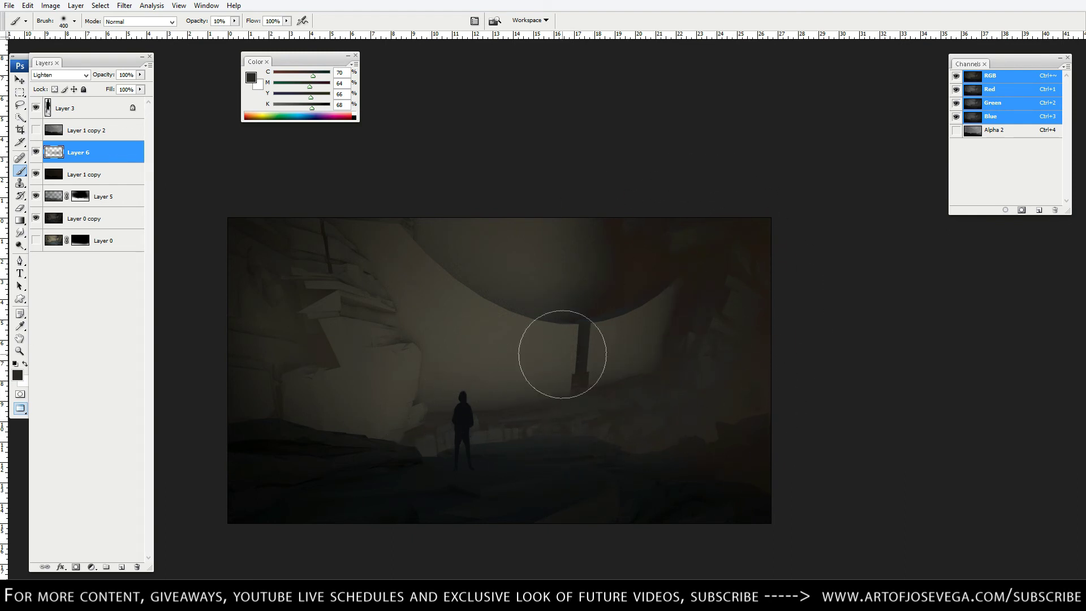
key("bracketright")
key("bracketright")
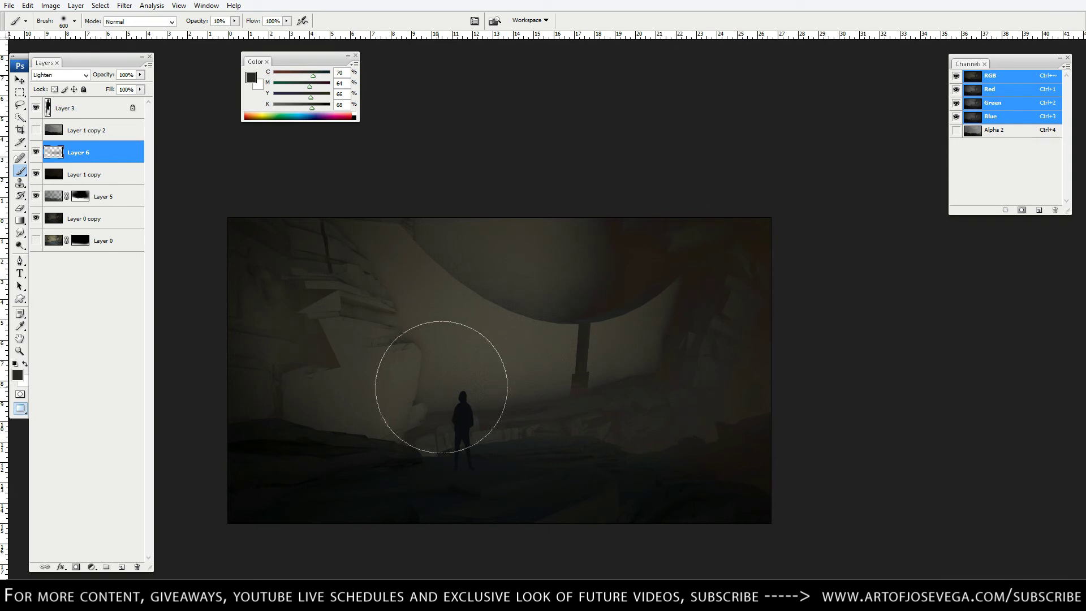
Step: Colorize Layer 6 to a muted reddish brown with Hue/Saturation and compare the scene with and without the layer
key("m")
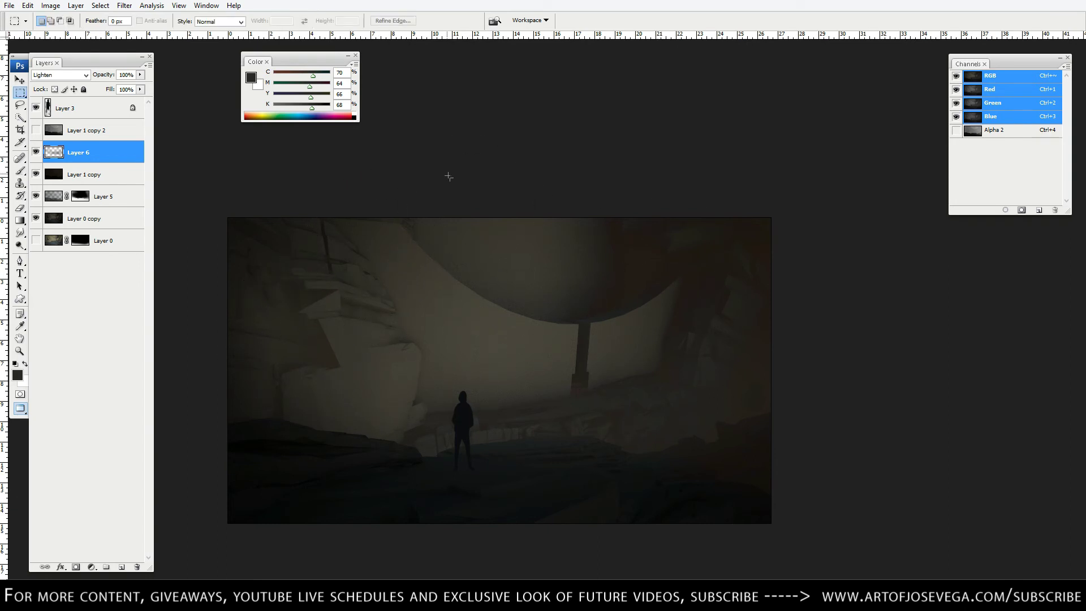
key("ctrl+u")
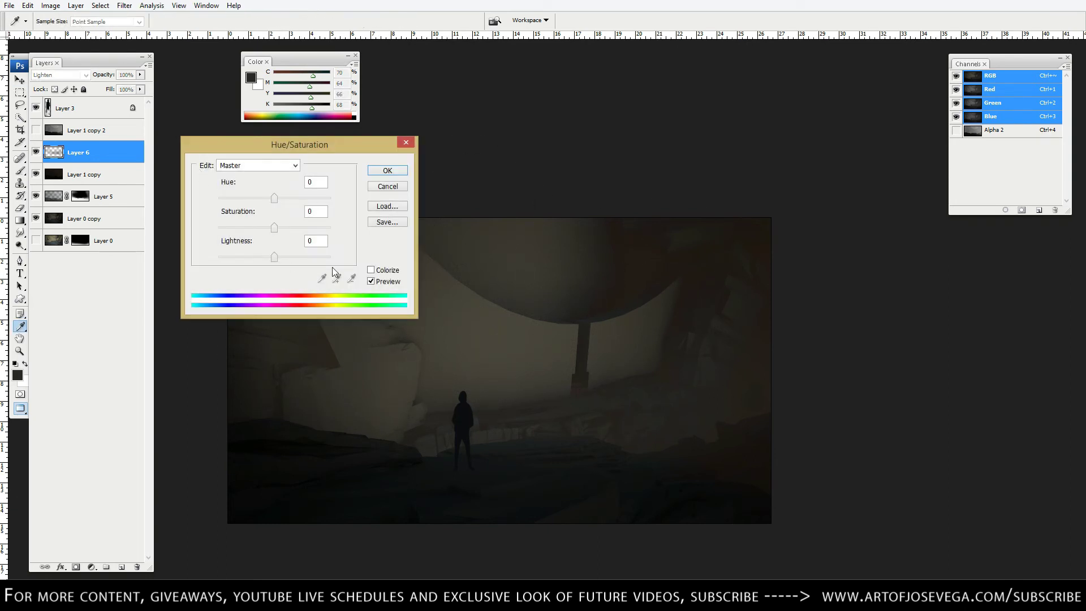
left_click(375, 273)
left_click(272, 227)
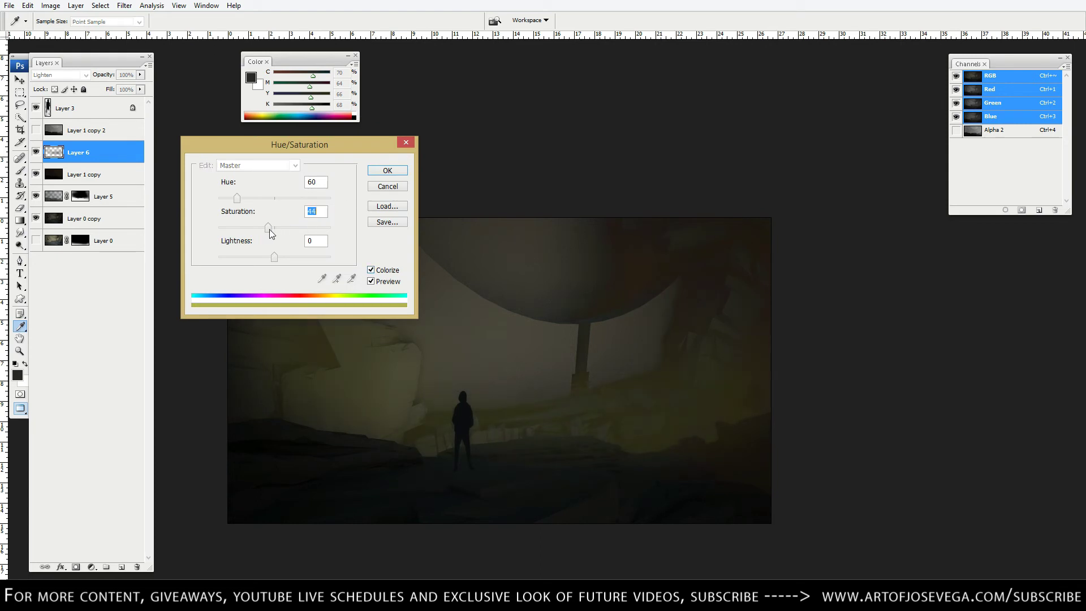
left_click_drag(237, 198, 242, 233)
key("Return")
key("m")
key("ctrl+minus")
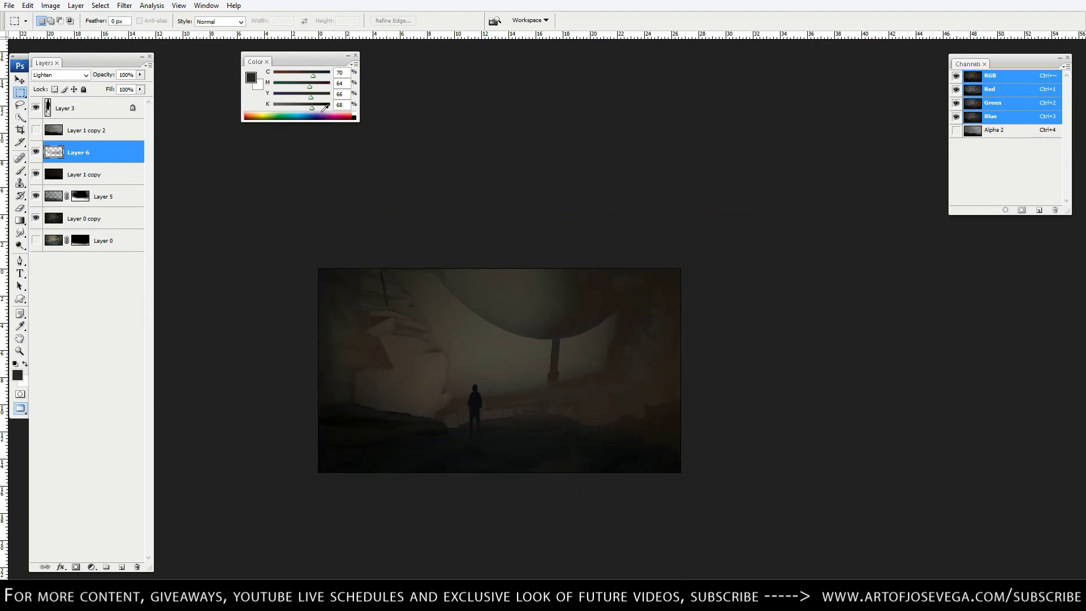
key("ctrl+plus")
key("b")
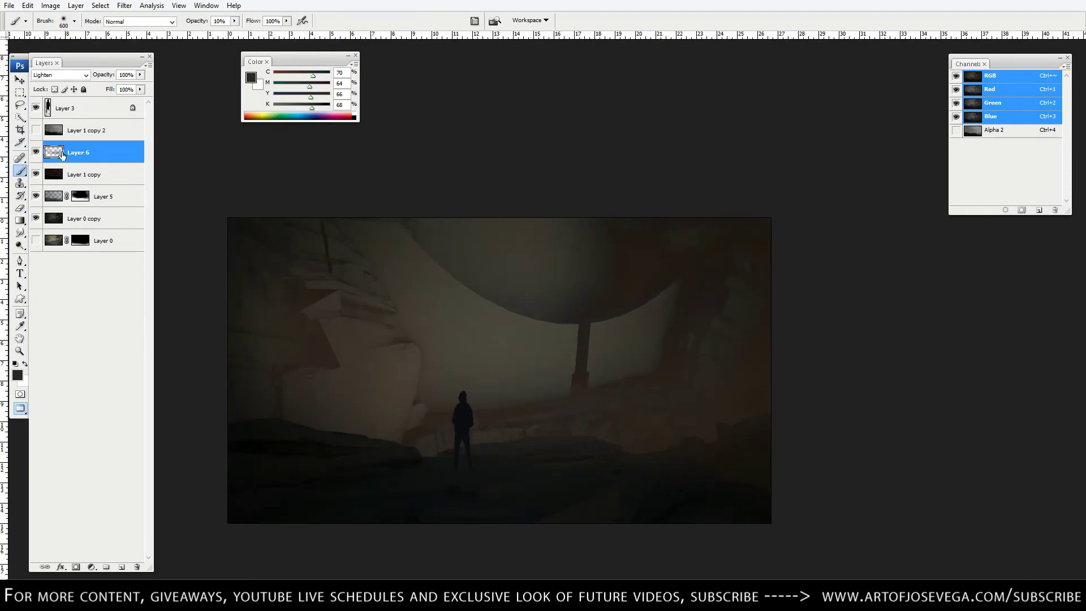
left_click(35, 151)
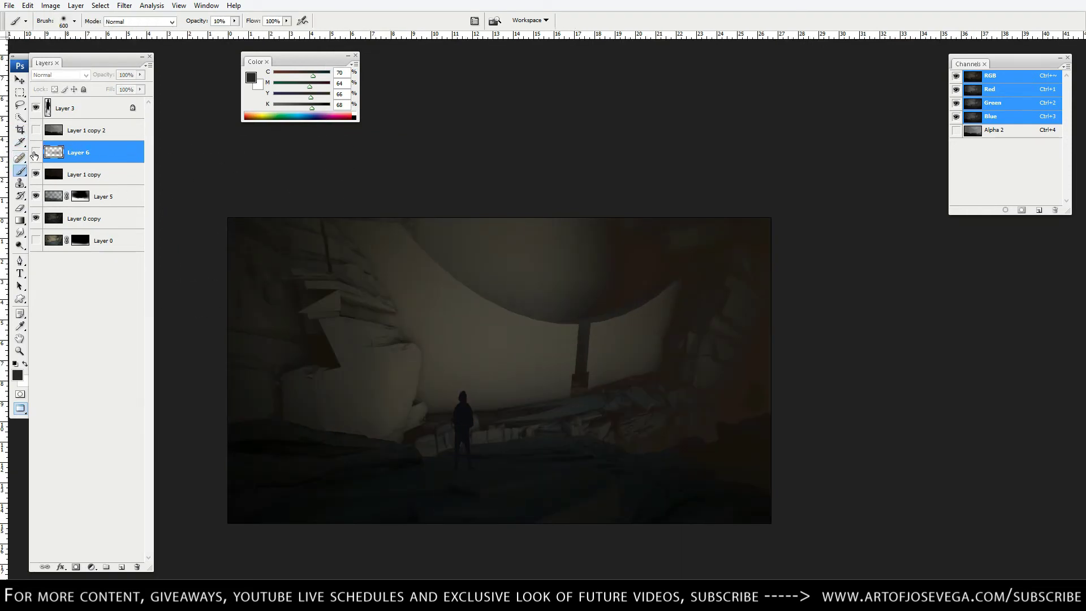
left_click(36, 152)
Step: Softly erase parts of the tinted haze over the left rocks on Layer 6 at 20% opacity with a 700 to 900 px soft eraser
key("e")
right_click(310, 302)
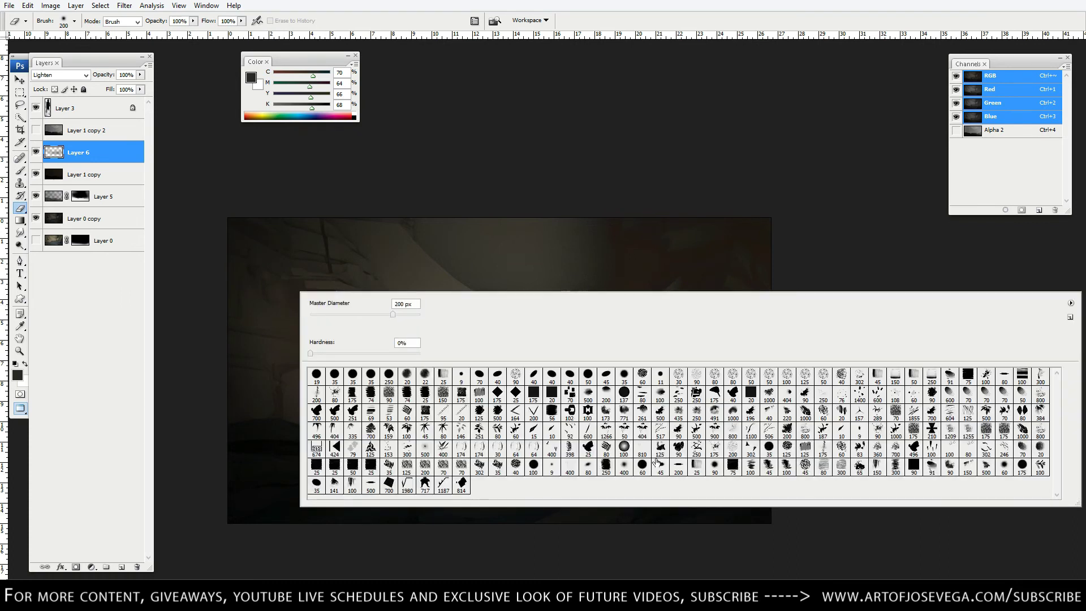
left_click(626, 470)
key("Return")
key("]")
key("]")
key("]")
key("]")
key("]")
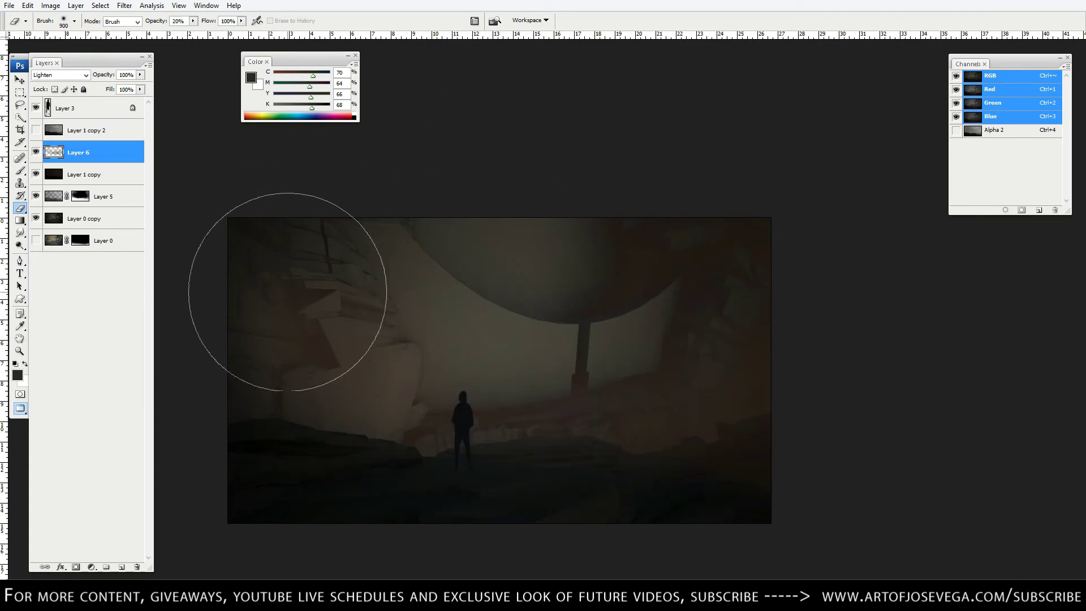
key("bracketleft")
key("bracketleft")
key("2")
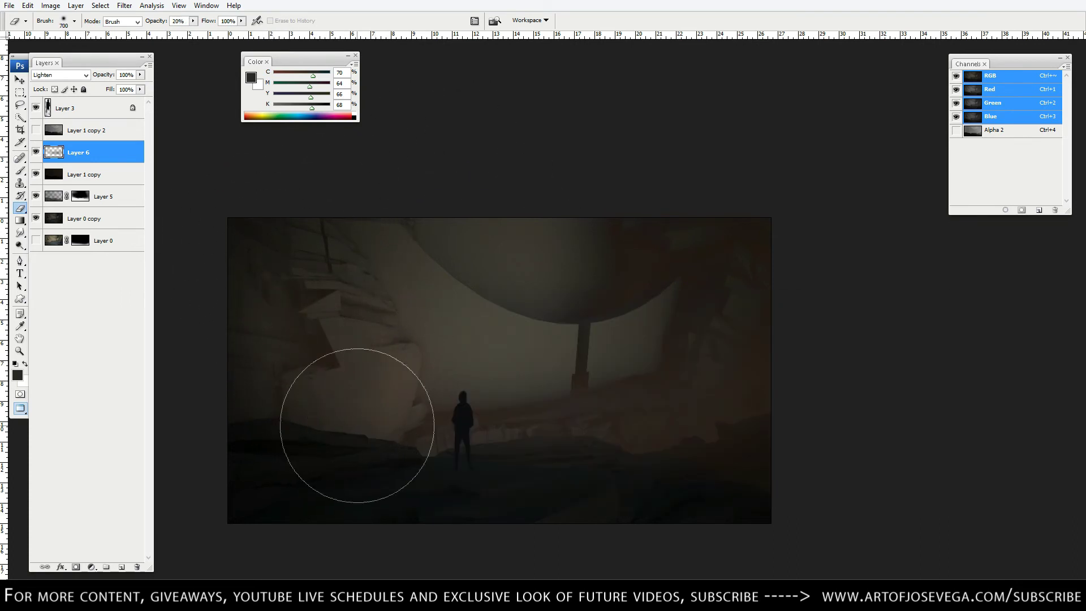
Step: Retouch the haze over the pale central wall on Layer 6 with the soft brush at 10% opacity
key("b")
mouse_move(464, 313)
left_mouse_down()
mouse_move(450, 324)
mouse_move(497, 338)
left_mouse_up()
key("bracketleft")
key("bracketleft")
key("bracketleft")
key("bracketleft")
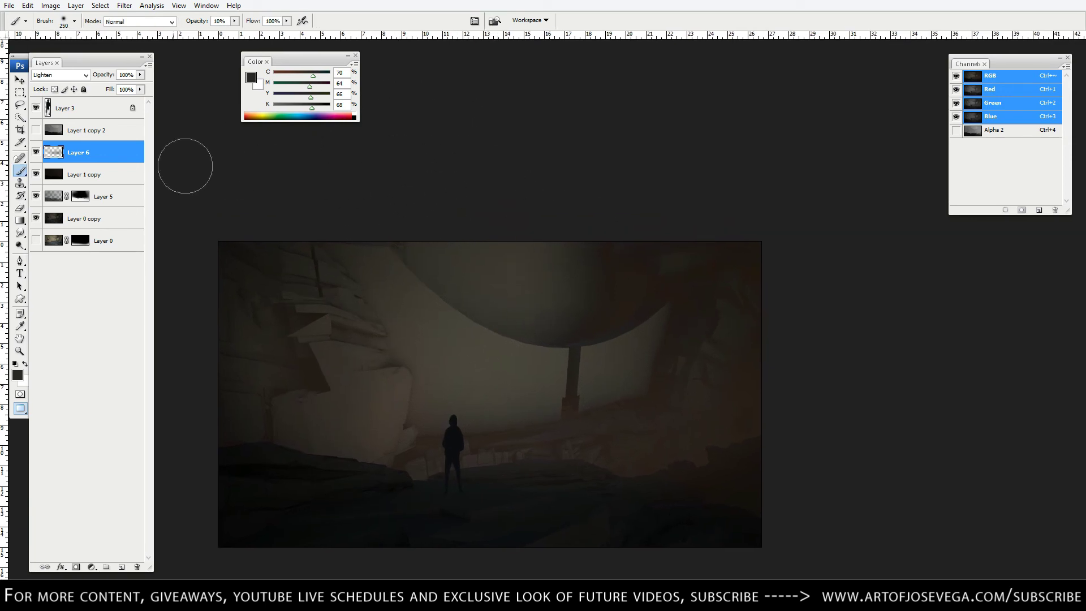
Step: Add a new layer above Layer 6 and load the Alpha 2 channel as a selection
left_click(107, 568)
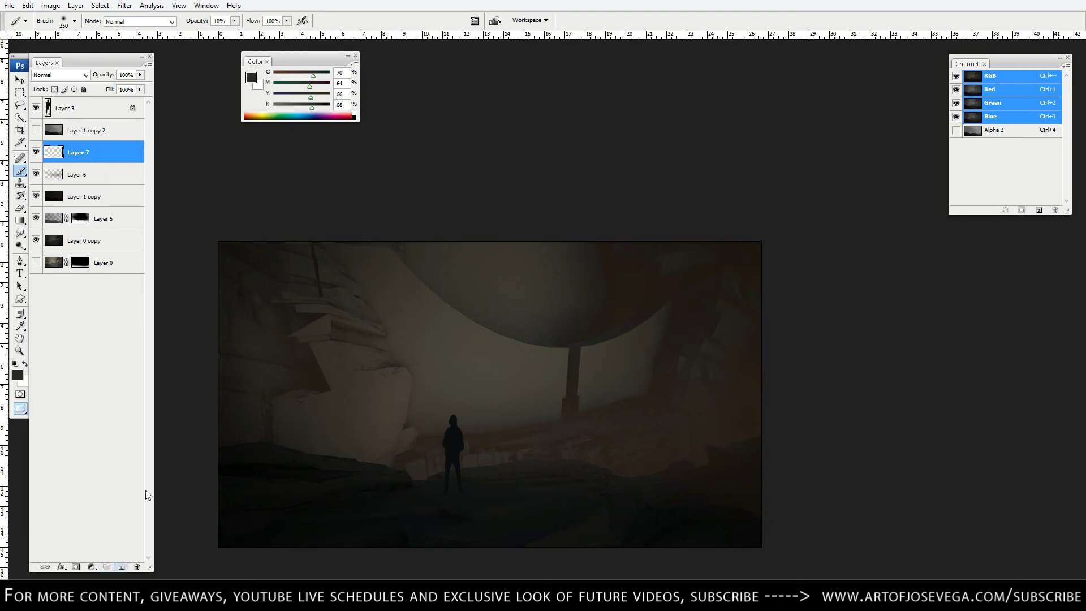
left_click(973, 131, "ctrl")
key("ctrl+d")
Step: Sample the dark brown near the sphere and paint it over the left cliff on Layer 7 with a 1000 px brush at 20% opacity
key("bracketright")
key("bracketright")
key("bracketright")
key("bracketright")
key("bracketright")
key("bracketright")
key("bracketright")
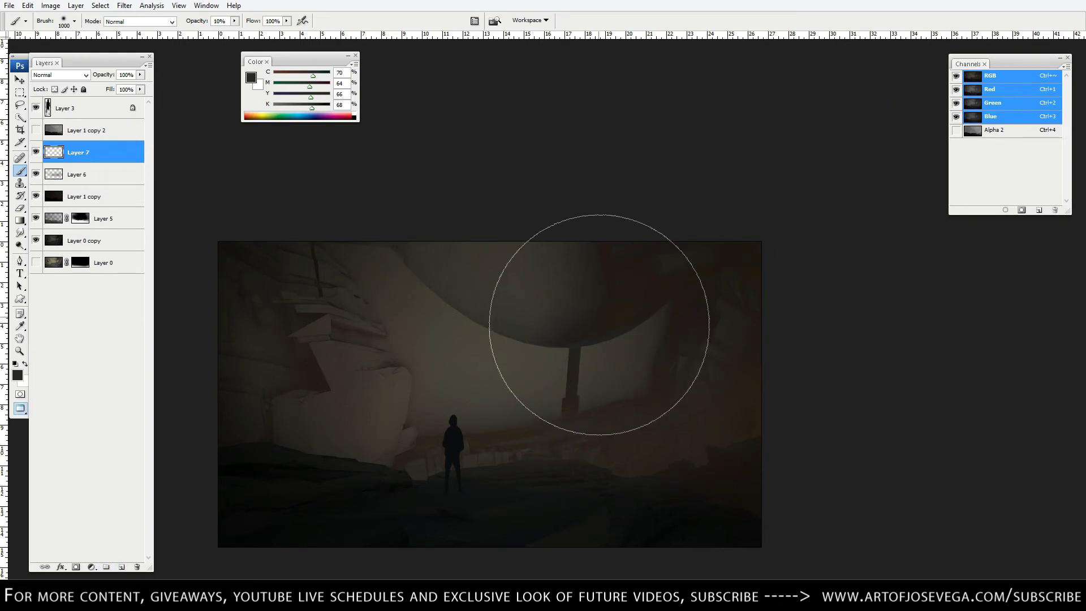
left_click(620, 267, "alt")
key("2")
mouse_move(323, 291)
left_mouse_down()
mouse_move(251, 337)
mouse_move(275, 324)
left_mouse_up()
Step: Paint the sampled dark brown over the right rocks and cliff on Layer 7 with a smaller soft brush at 20% opacity
key("bracketleft")
key("bracketleft")
key("bracketleft")
key("bracketleft")
key("bracketleft")
key("bracketleft")
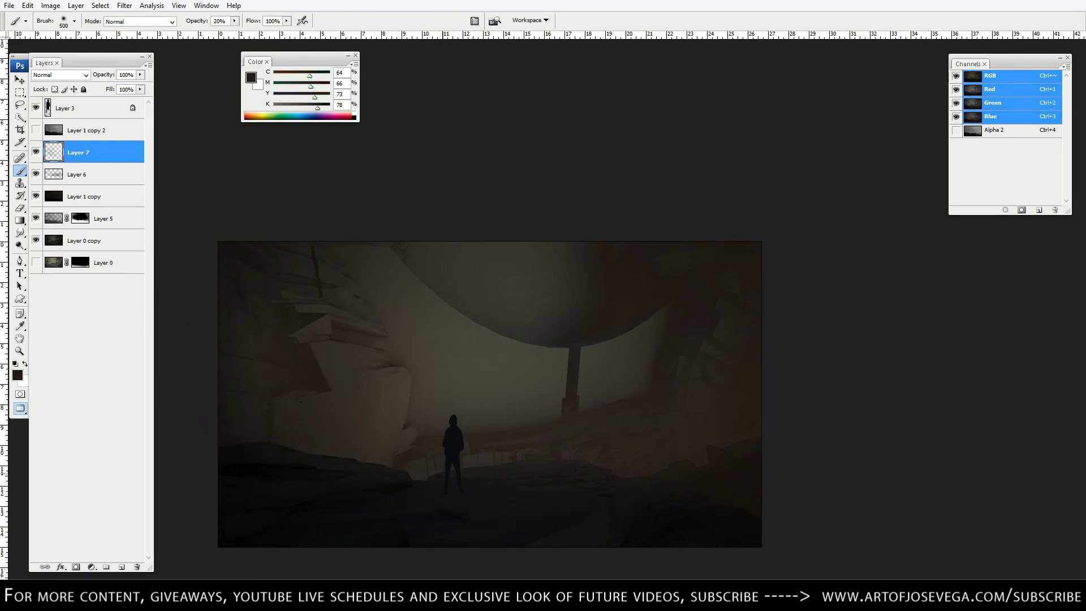
key("bracketright")
key("bracketright")
mouse_move(655, 444)
left_mouse_down()
mouse_move(687, 425)
mouse_move(640, 455)
mouse_move(716, 426)
mouse_move(742, 385)
mouse_move(714, 416)
mouse_move(704, 321)
left_mouse_up()
Step: Show the grey depth layer Layer 1 copy 2 to check the depth around the sphere, and hide it again
key("bracketleft")
key("bracketleft")
key("bracketleft")
left_click(35, 130)
key("bracketright")
left_click_drag(592, 295, 567, 310)
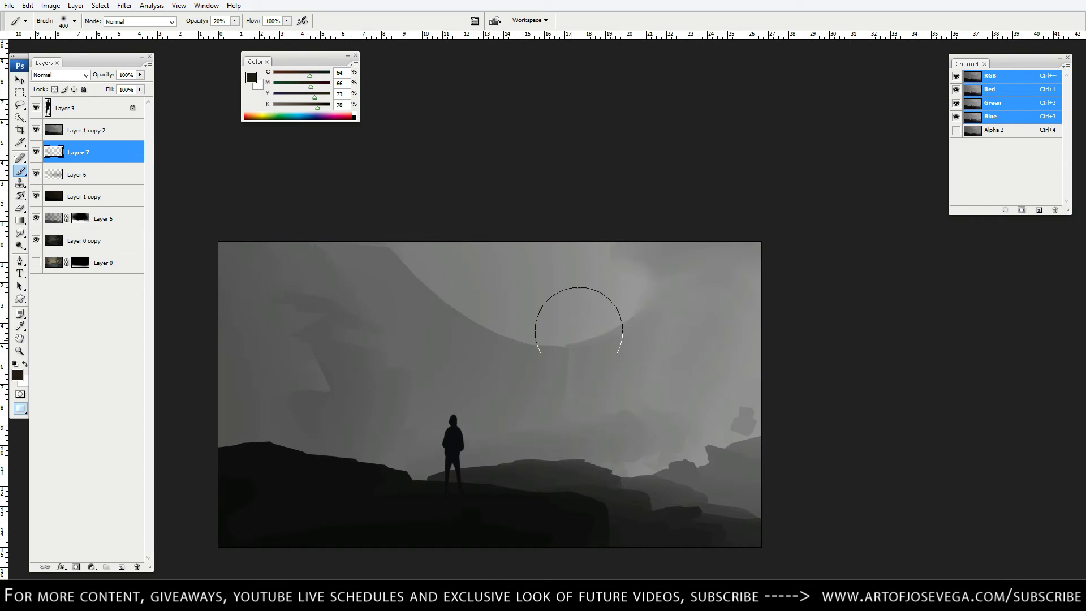
left_click(36, 130)
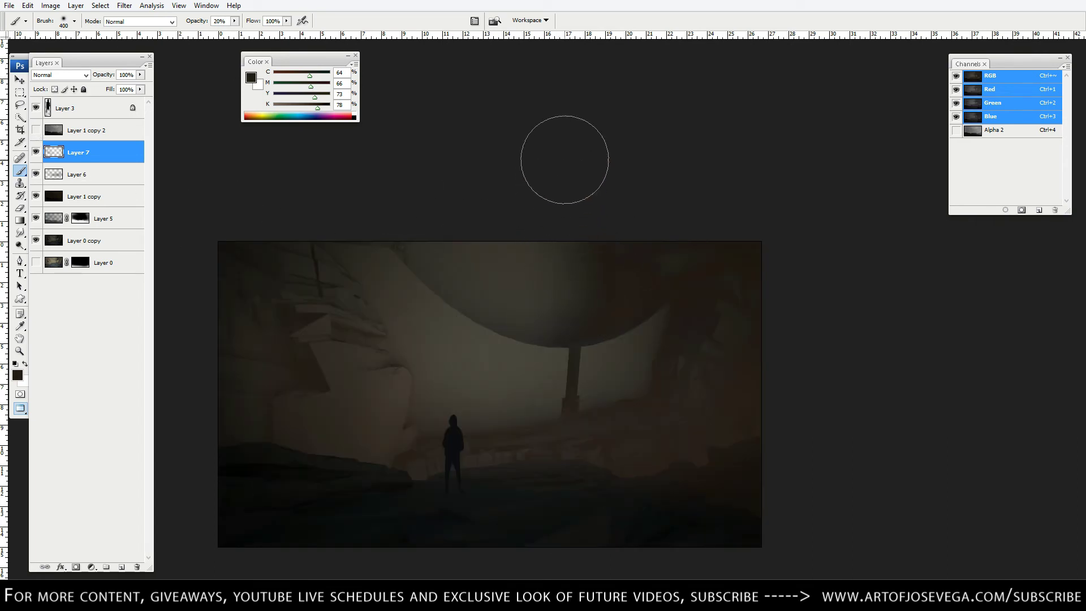
Step: Clear the selection, add a Multiply layer above Layer 7 and sample the near-black of the standing figure
key("ctrl+h")
key("ctrl+d")
left_click(120, 567)
key("]")
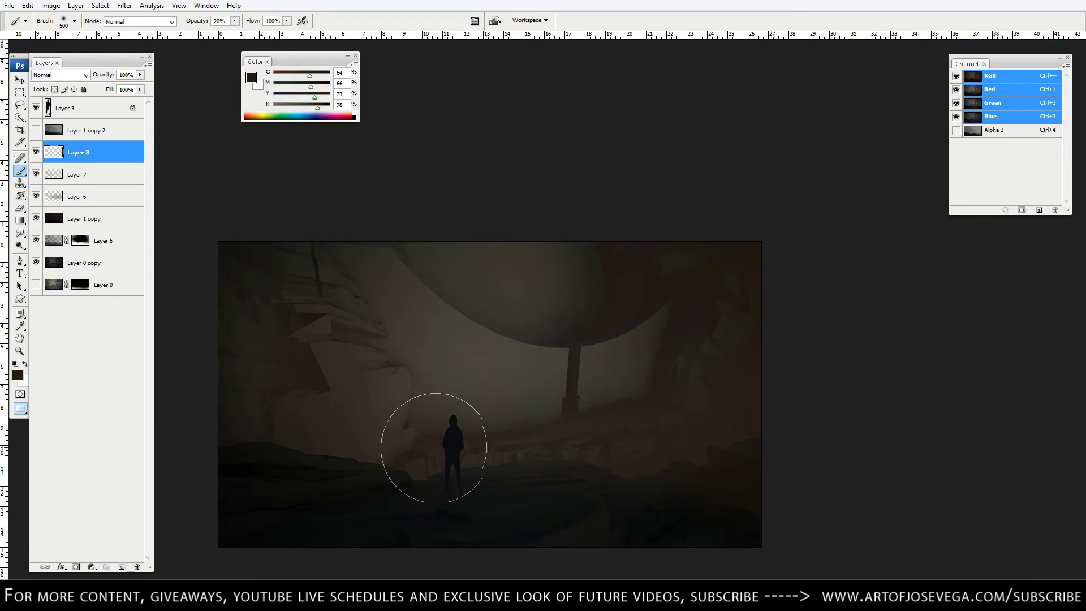
left_click(451, 436, "alt")
left_click(59, 76)
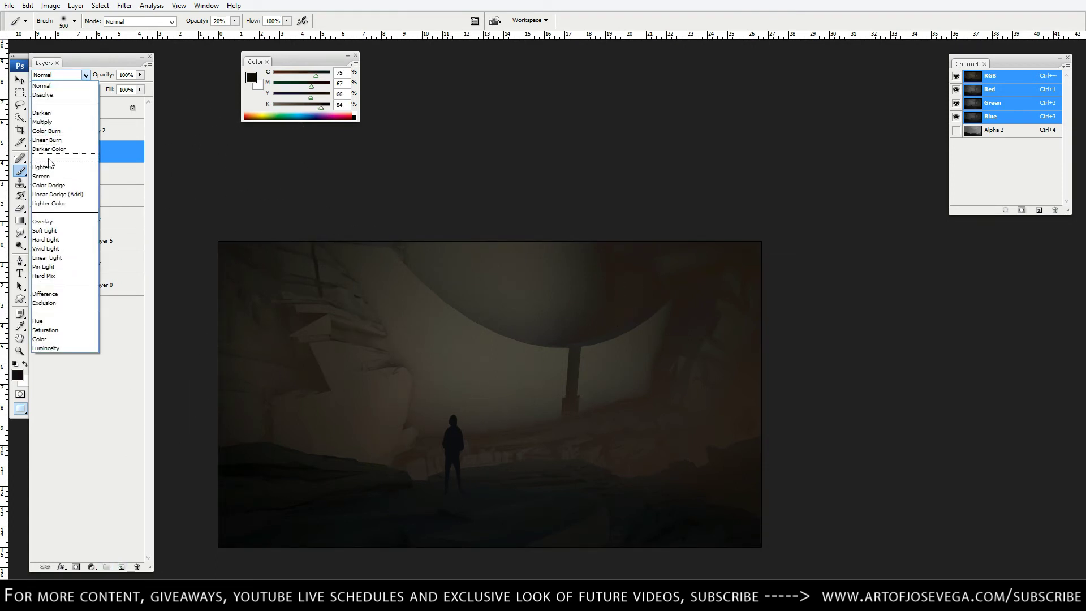
left_click(62, 131)
Step: Darken the left foreground rocks on Layer 8 with a large soft brush at 20% opacity
key("bracketright")
key("bracketright")
key("bracketright")
mouse_move(376, 439)
left_mouse_down()
mouse_move(329, 482)
mouse_move(254, 472)
left_mouse_up()
key("bracketright")
key("bracketleft")
key("bracketleft")
key("bracketleft")
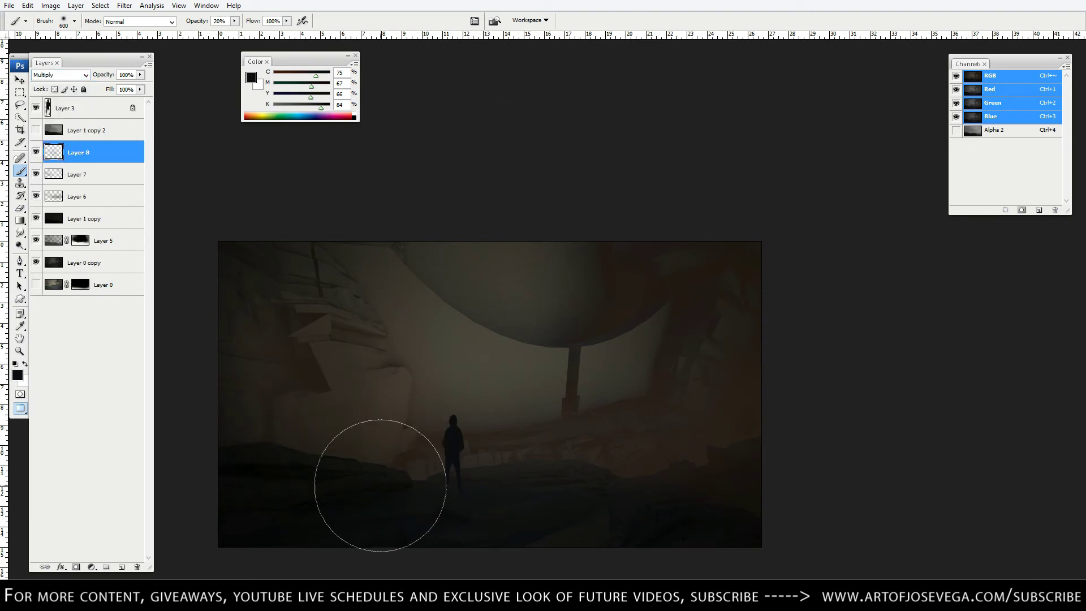
Step: Darken the ground around the figure and the right foreground on Layer 8, varying the soft brush between 250 and 500 px
key("bracketleft")
key("bracketleft")
key("bracketleft")
left_click_drag(432, 492, 524, 495)
key("bracketleft")
key("bracketleft")
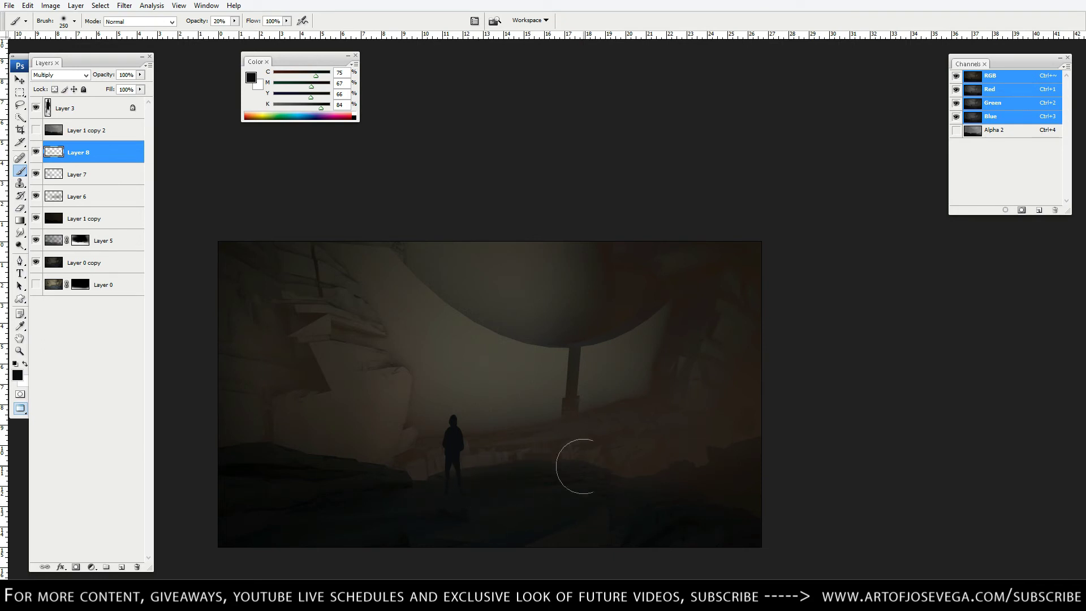
key("bracketright")
key("bracketright")
key("bracketright")
key("bracketright")
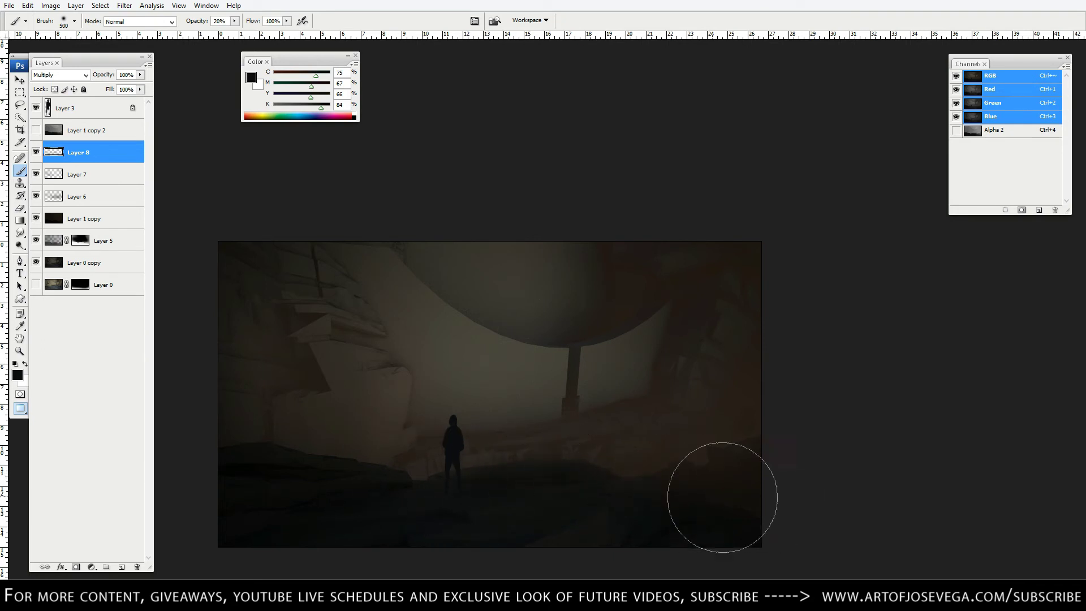
Step: Lasso the area above the foreground ridge, delete the Layer 8 shadow paint inside it and deselect
key("m")
key("l")
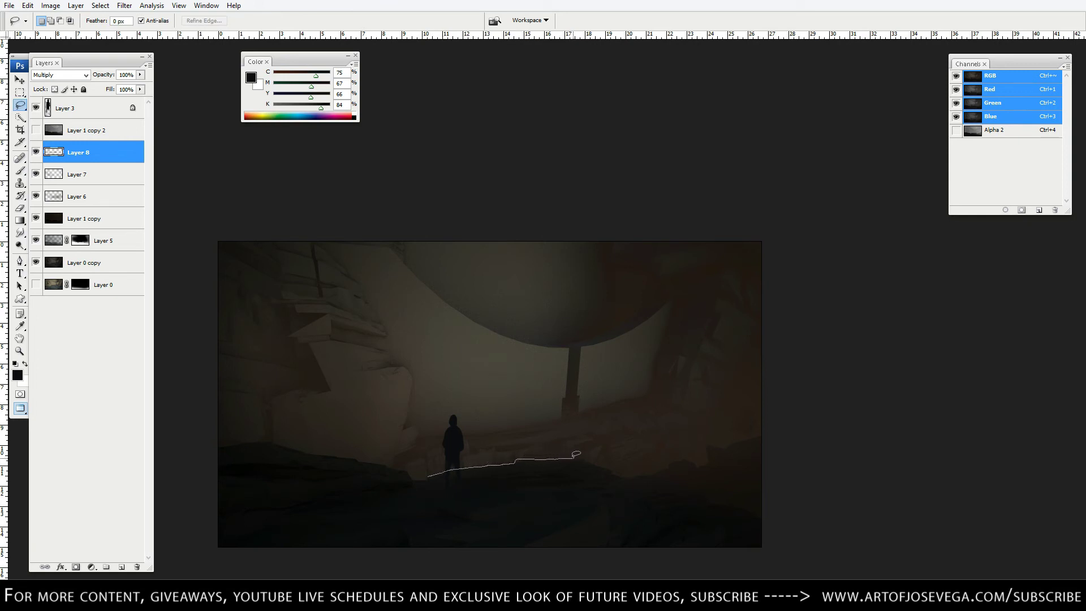
mouse_move(611, 469)
left_mouse_down()
mouse_move(809, 264)
mouse_move(176, 365)
mouse_move(193, 435)
left_mouse_up()
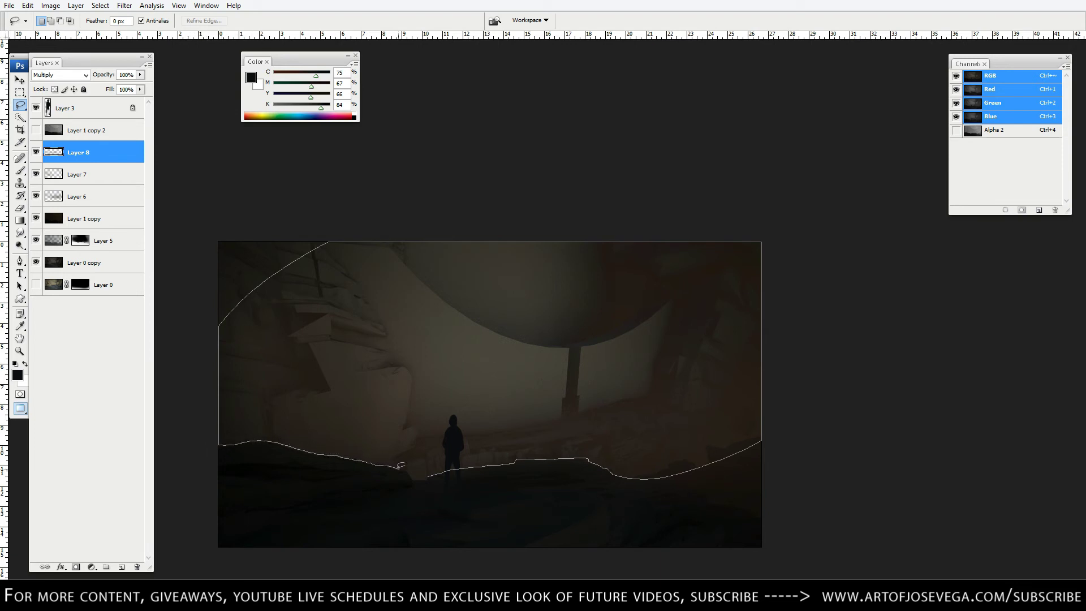
left_click_drag(422, 477, 430, 475)
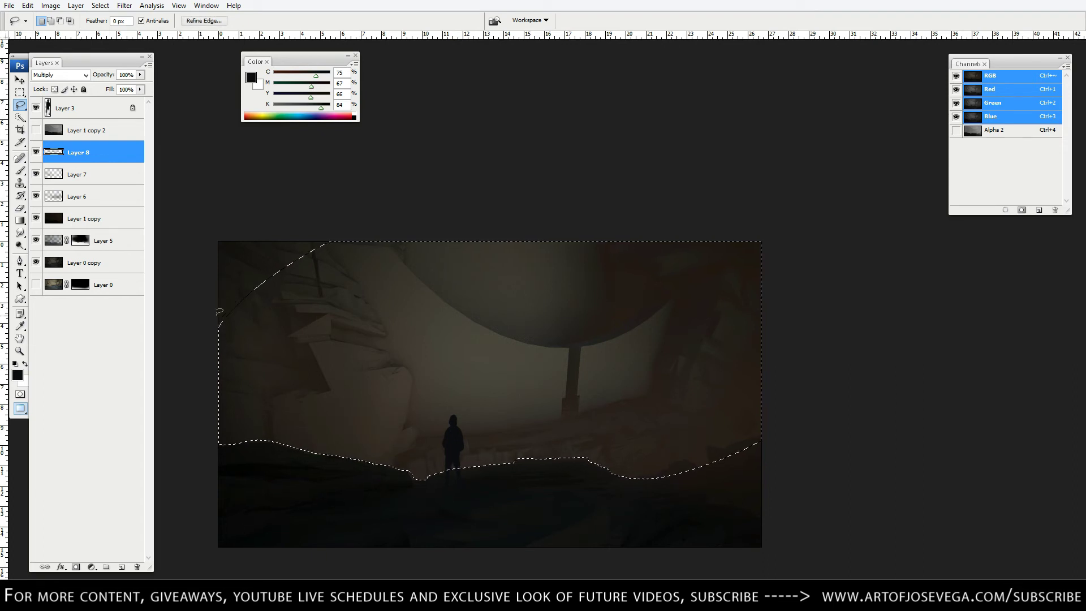
key("ctrl+minus")
key("ctrl+minus")
key("ctrl+plus")
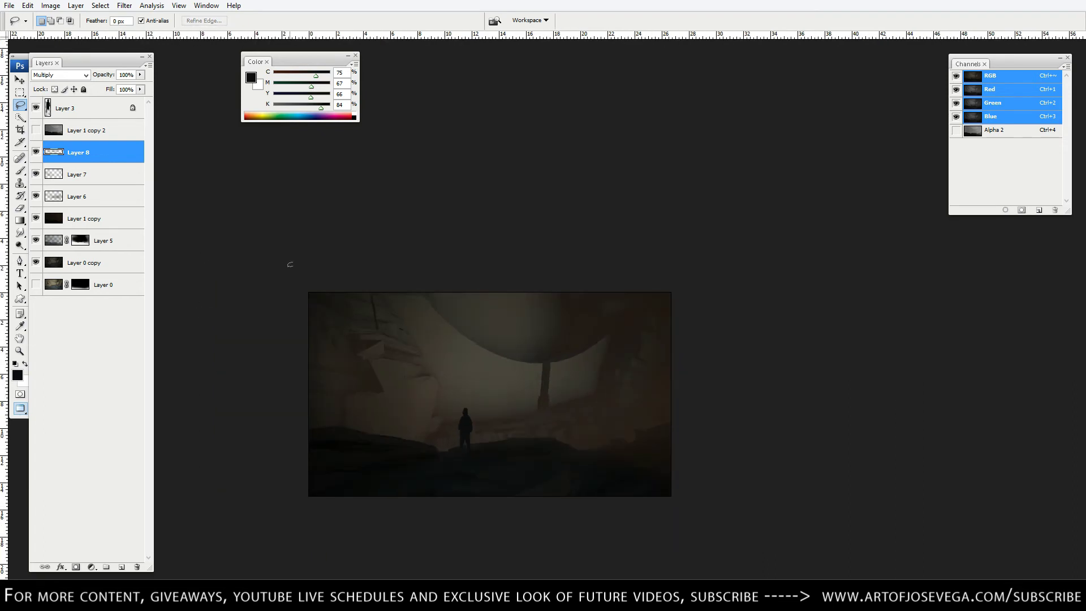
Step: Lighten Layer 7 with a Hue/Saturation adjustment, raising its Lightness to about +15
key("b")
left_click(74, 192)
left_click(70, 177)
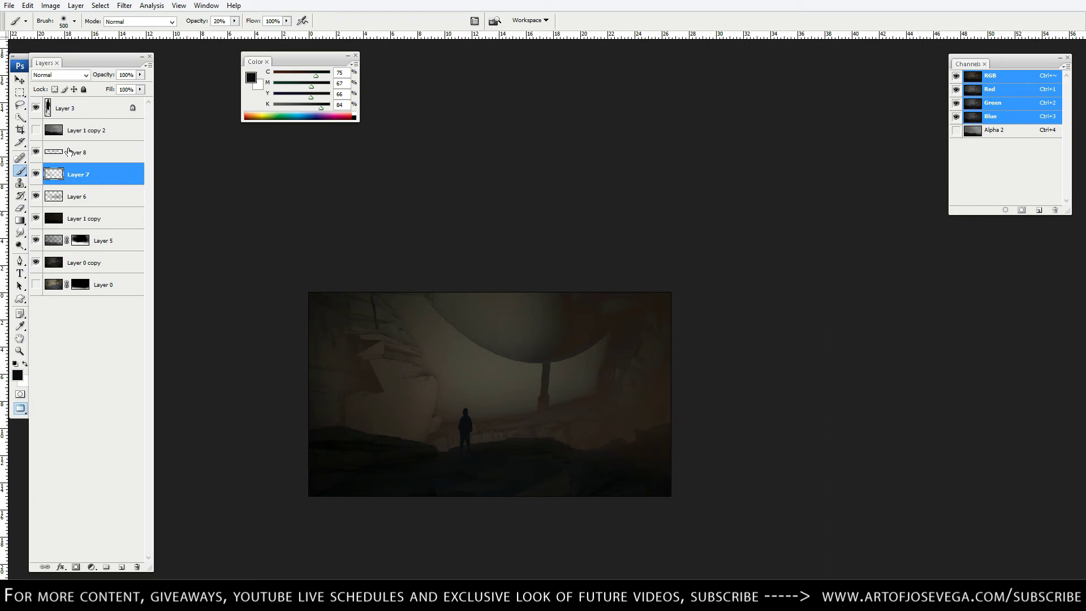
key("ctrl+u")
left_click_drag(274, 258, 280, 257)
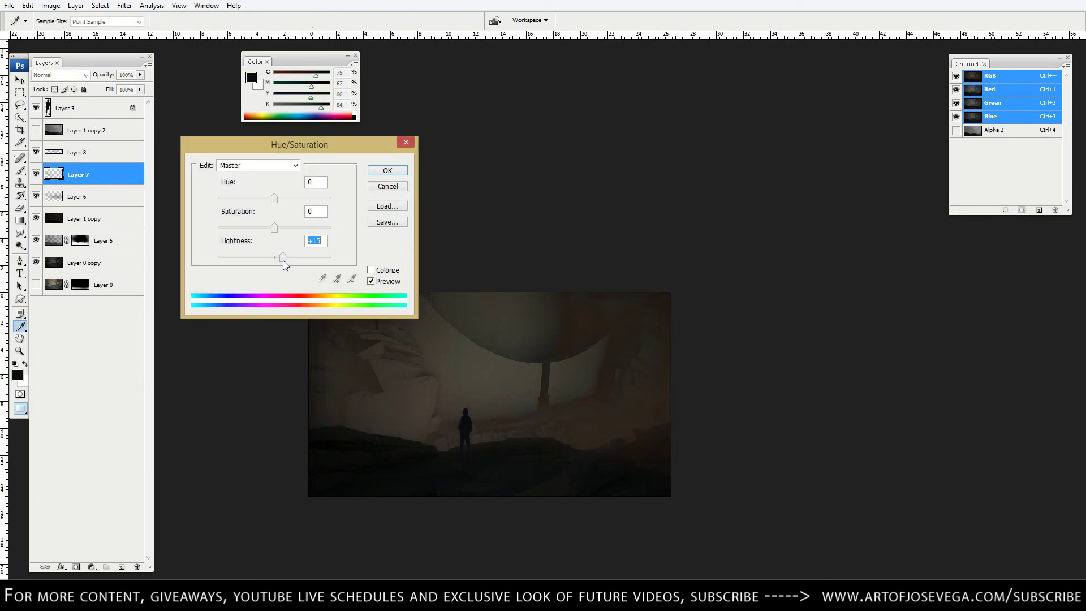
key("Return")
key("v")
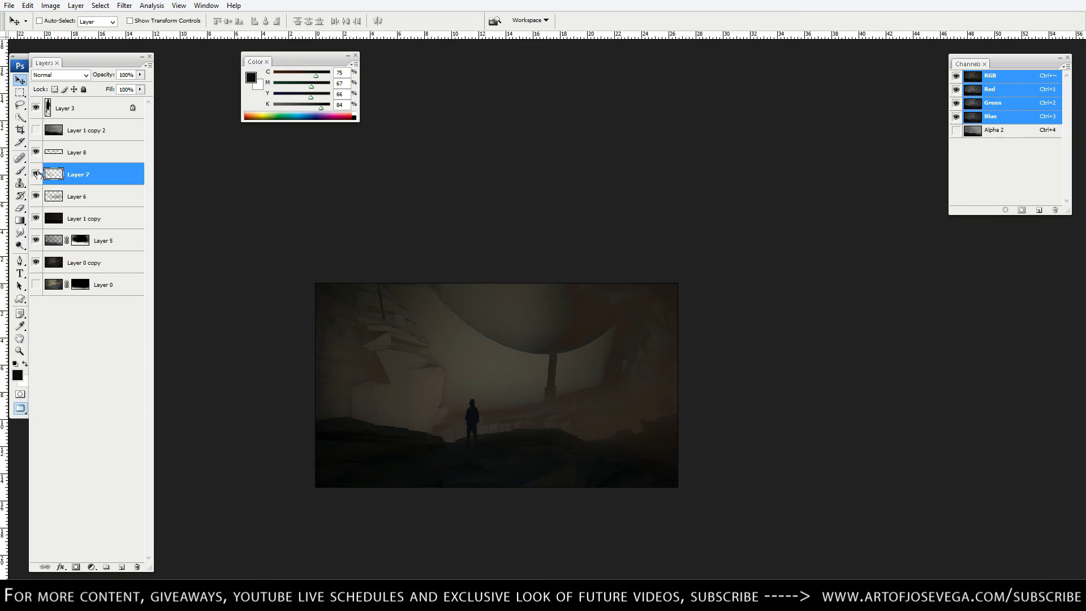
Step: Create a layer group above Layer 8 and move Layer 8, Layer 7, Layer 6 and Layer 1 copy into it
left_click(79, 152)
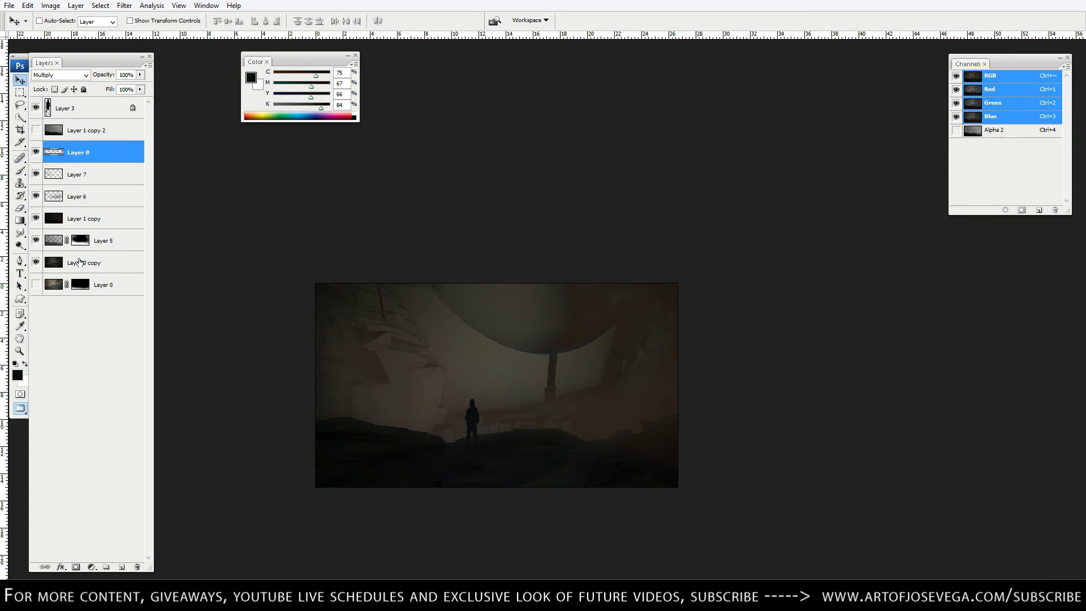
left_click(104, 568)
left_click(77, 167)
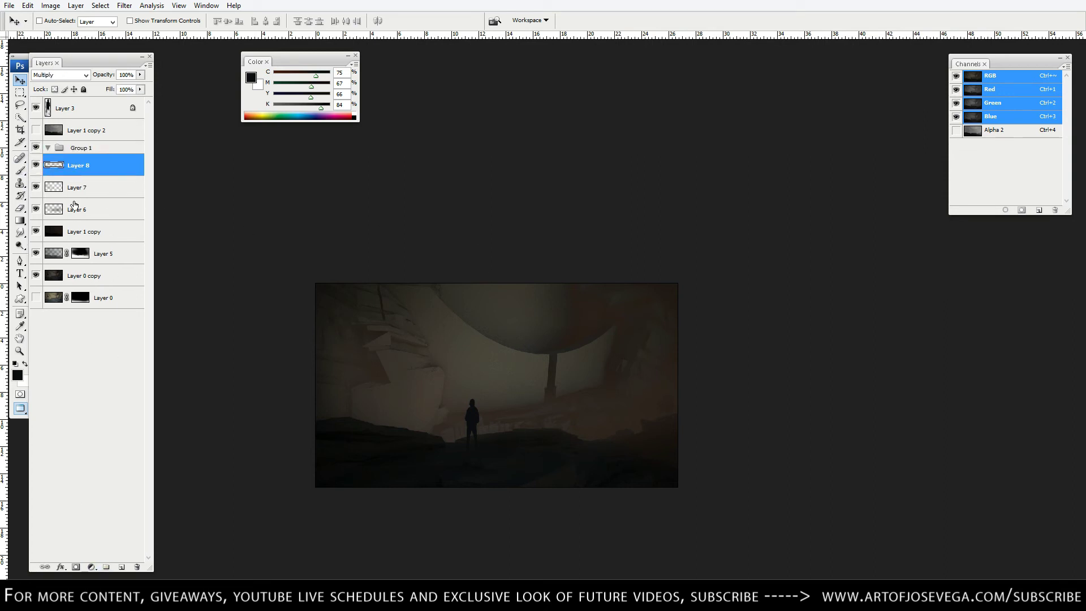
left_click(87, 231, "shift")
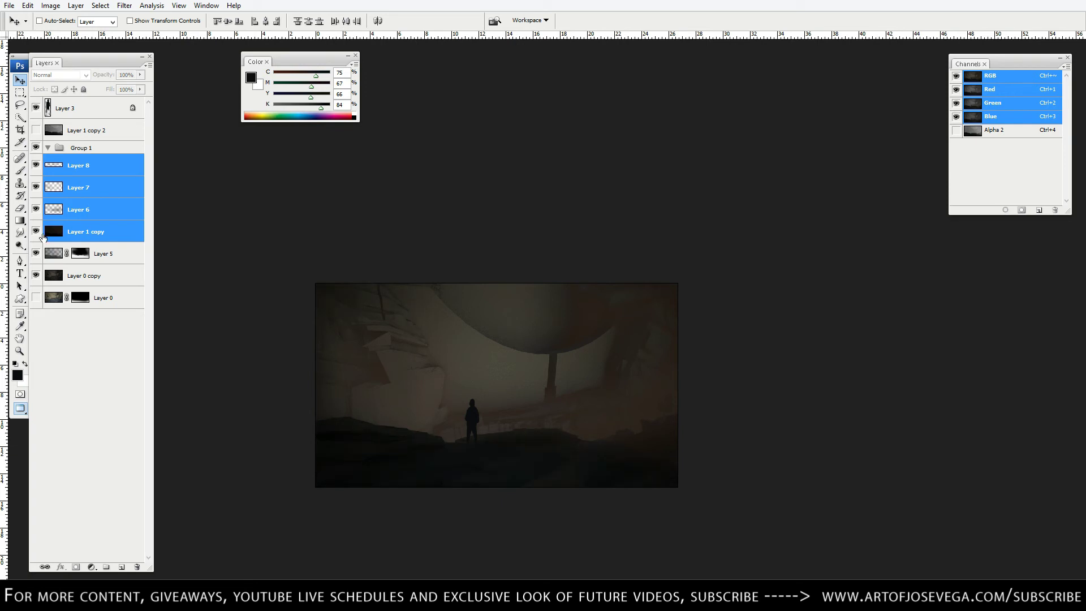
left_click_drag(70, 165, 107, 148)
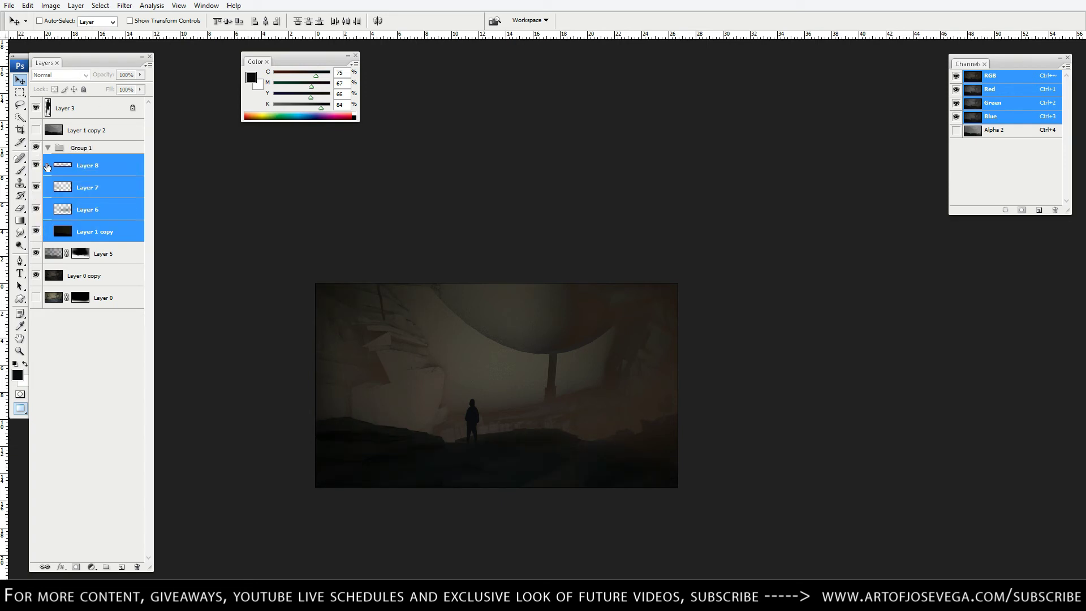
Step: Draw a short black gradient on Layer 5's mask from the scene's upper-left corner, and collapse Group 1
left_click(79, 253)
key("g")
key("x")
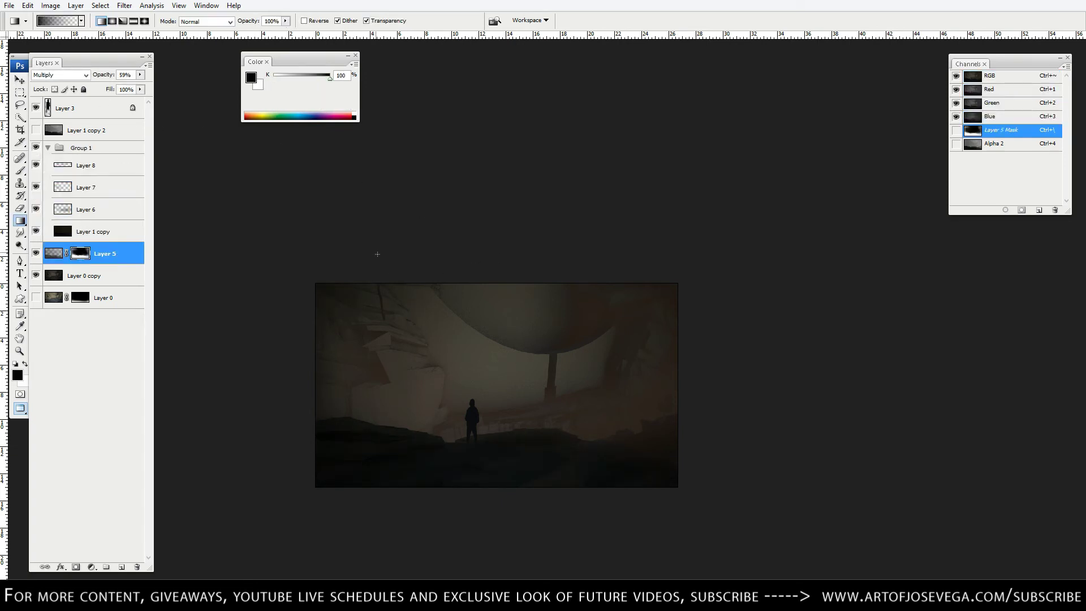
left_click_drag(334, 297, 367, 354)
left_click(48, 148)
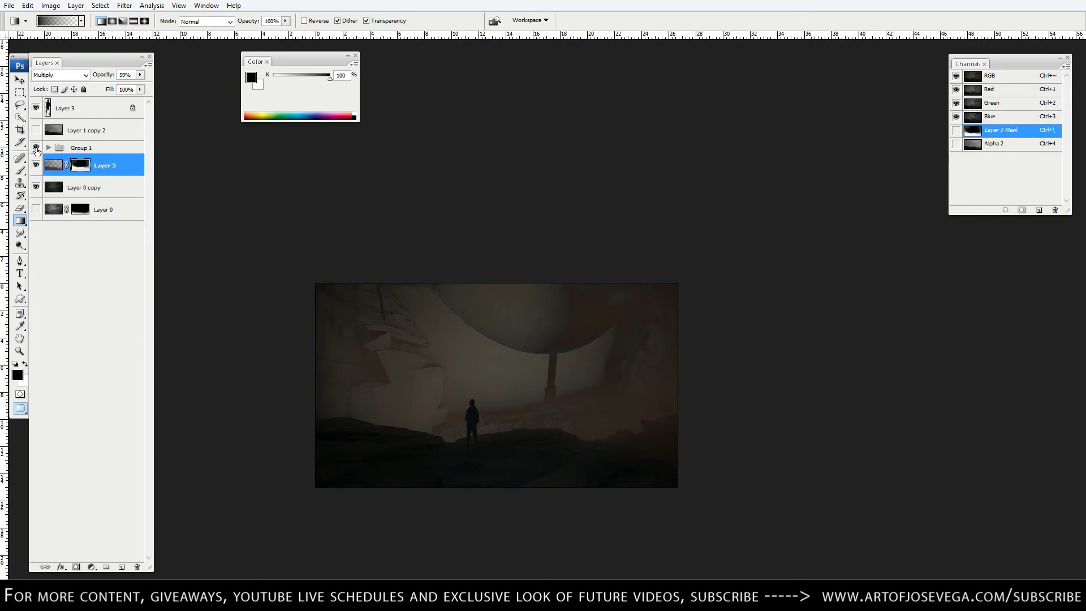
Step: Toggle Group 1's visibility repeatedly to compare the cave scene with and without the painted light and shadow
left_click(36, 148)
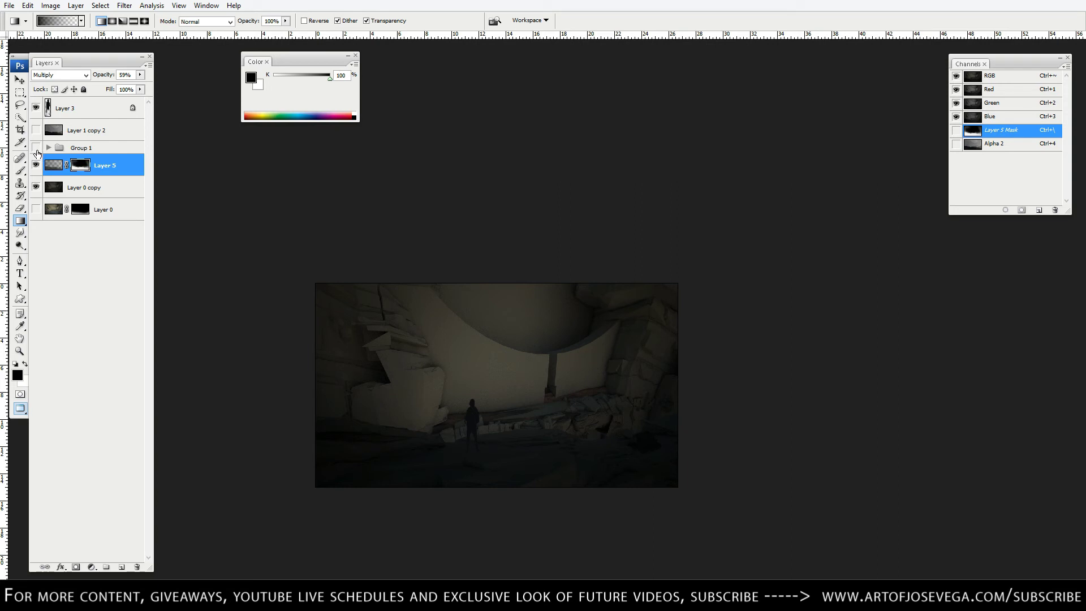
left_click(36, 149)
key("ctrl+plus")
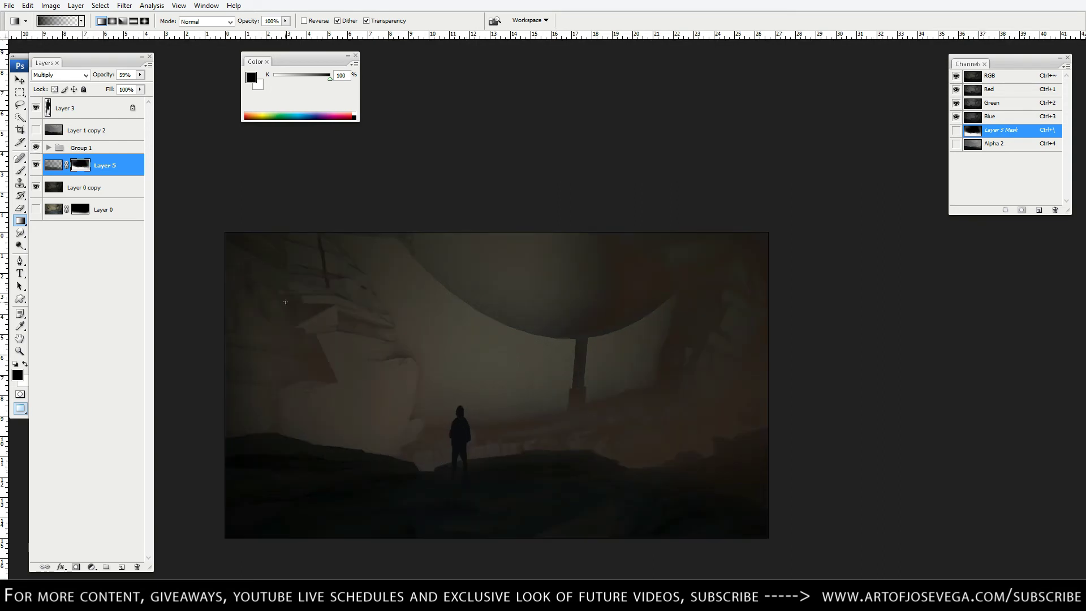
key("b")
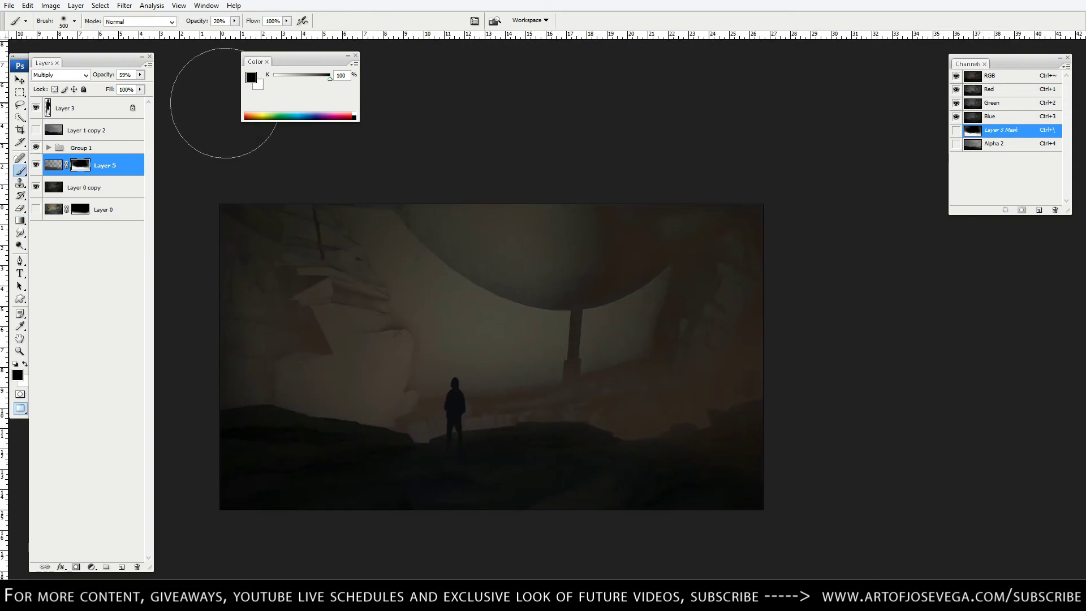
left_click(36, 148)
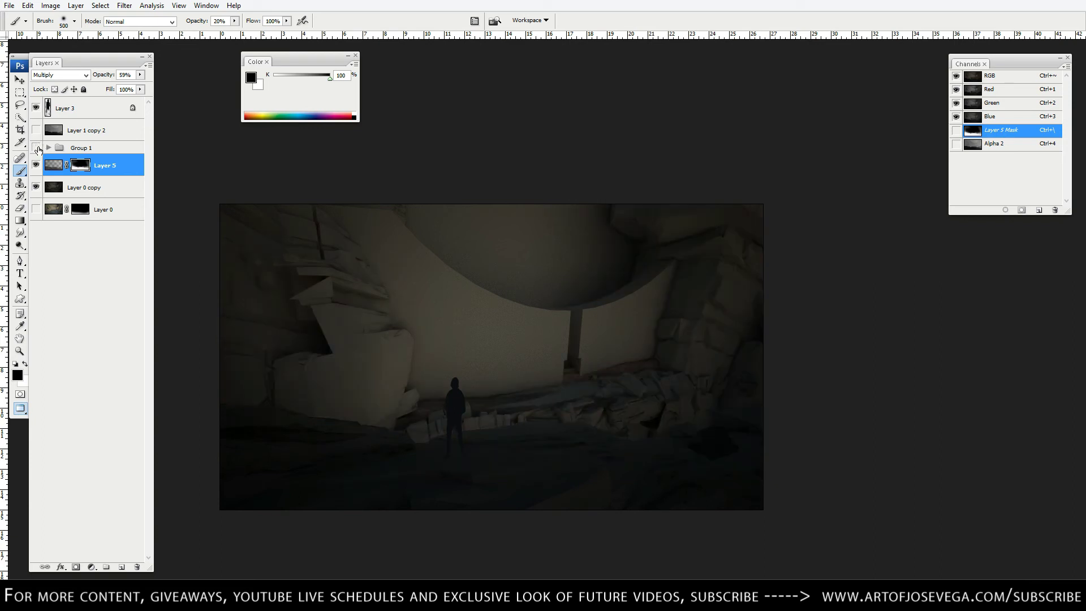
left_click(36, 148)
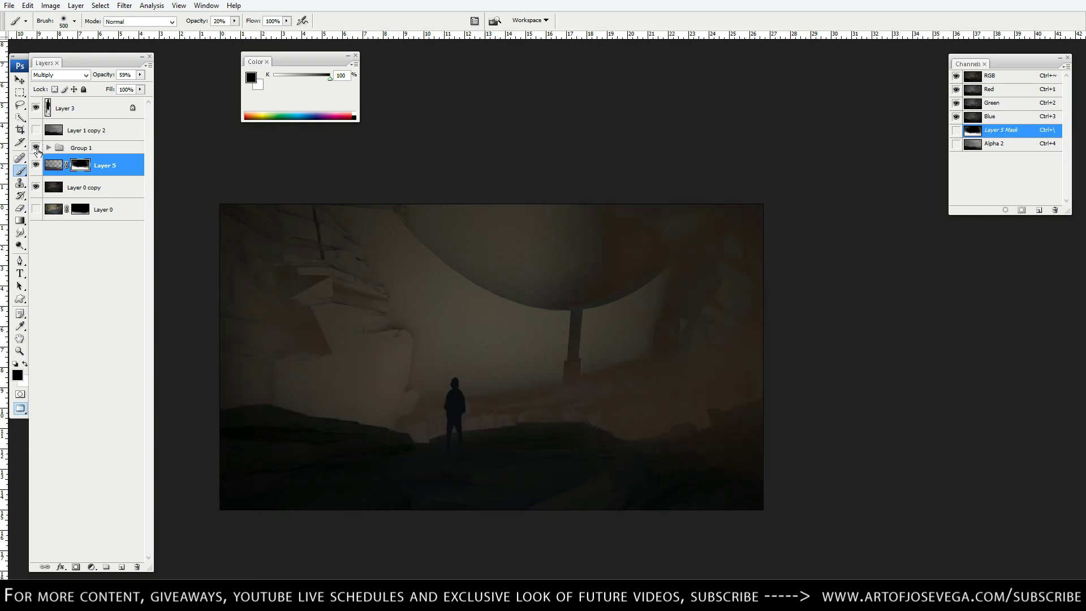
left_click(36, 148)
left_click(36, 148)
left_click(36, 148)
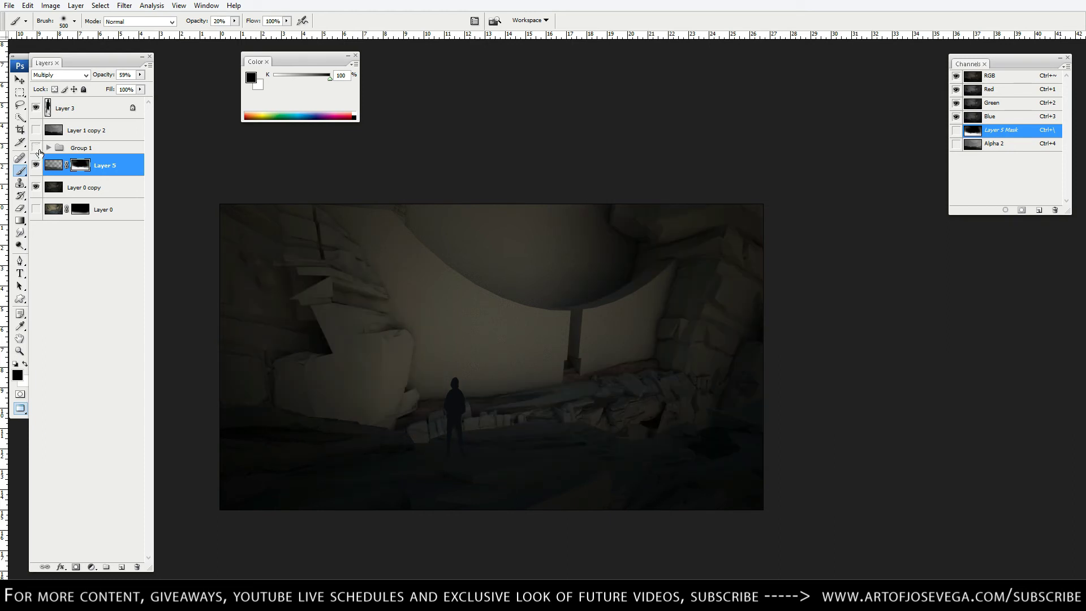
left_click(36, 148)
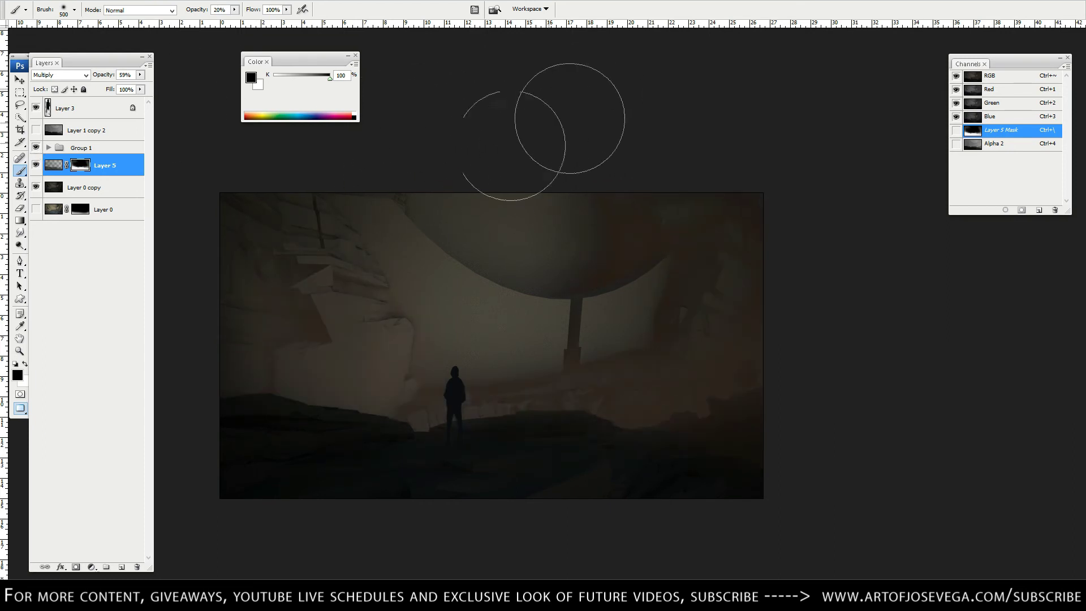
key("f")
Step: Switch to the industrial platform scene and examine its stairs, platforms and right-hand crane up close
key("v")
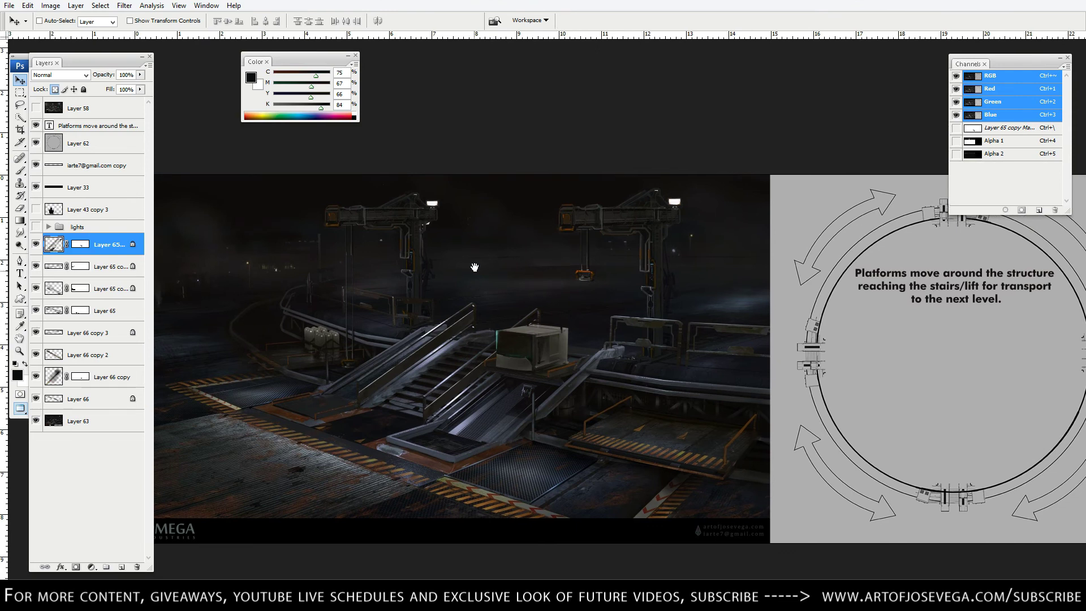
key("b")
mouse_move(458, 268)
left_mouse_down()
mouse_move(430, 314)
mouse_move(453, 341)
mouse_move(464, 305)
mouse_move(504, 289)
mouse_move(498, 336)
left_mouse_up()
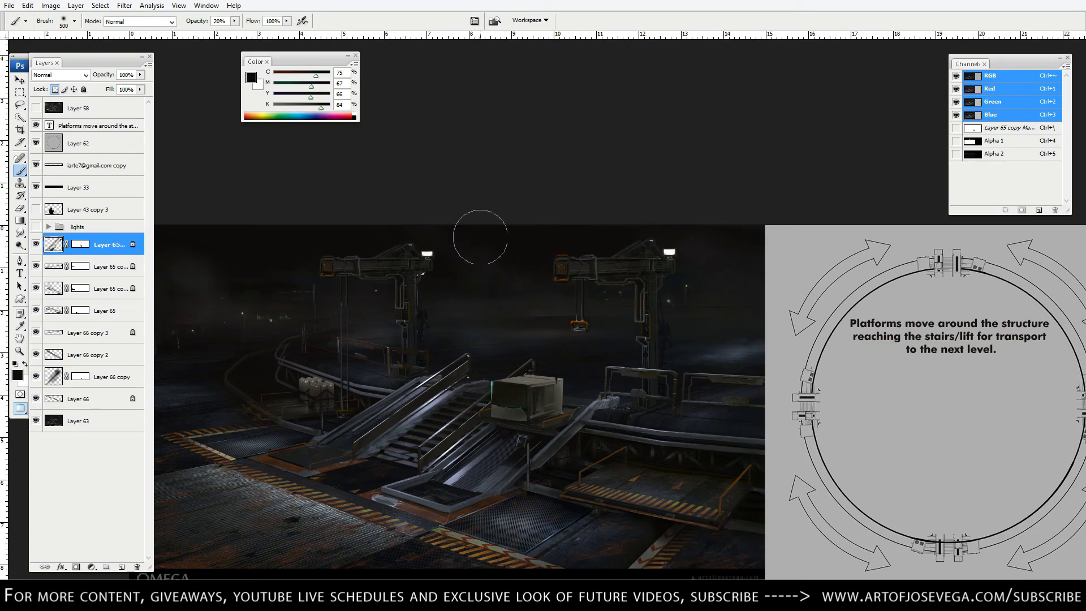
left_click_drag(538, 353, 496, 379)
key("[")
key("[")
mouse_move(531, 326)
left_mouse_down()
mouse_move(495, 318)
mouse_move(473, 357)
left_mouse_up()
key("ctrl+plus")
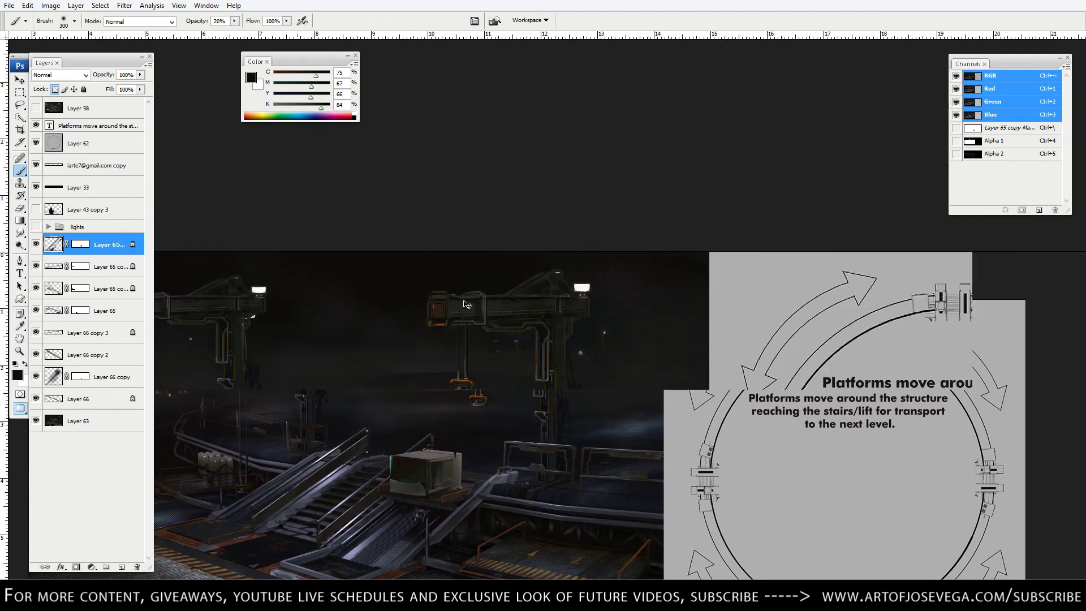
key("ctrl+plus")
key("ctrl+plus")
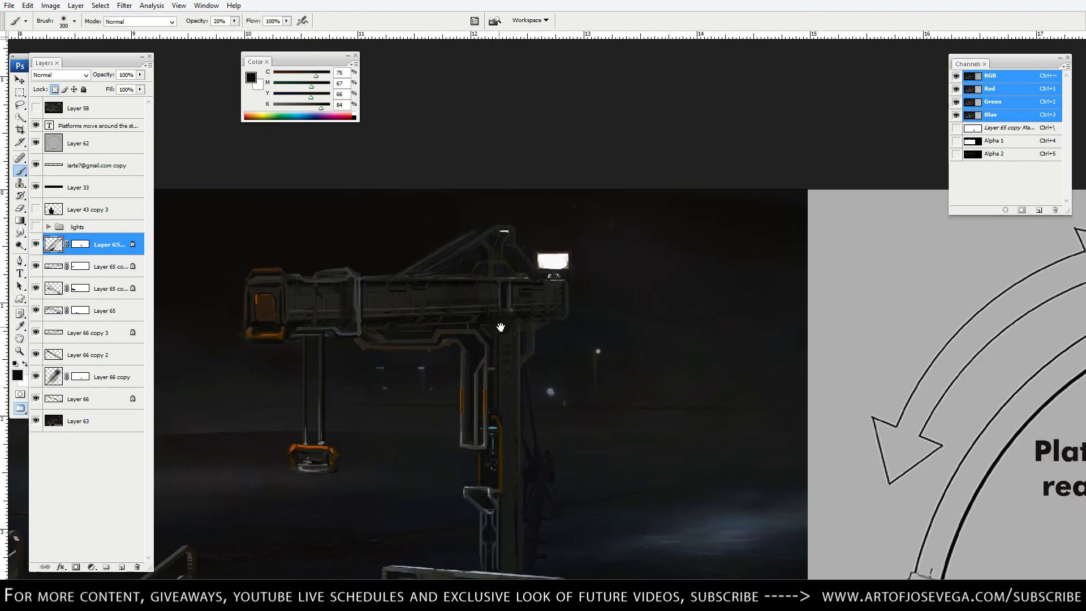
Step: Reduce the brush to 125 px and add a Hard Light layer directly below the lights group
key("bracketleft")
key("bracketleft")
key("bracketleft")
key("bracketleft")
key("bracketleft")
key("ctrl+minus")
left_click_drag(497, 332, 473, 350)
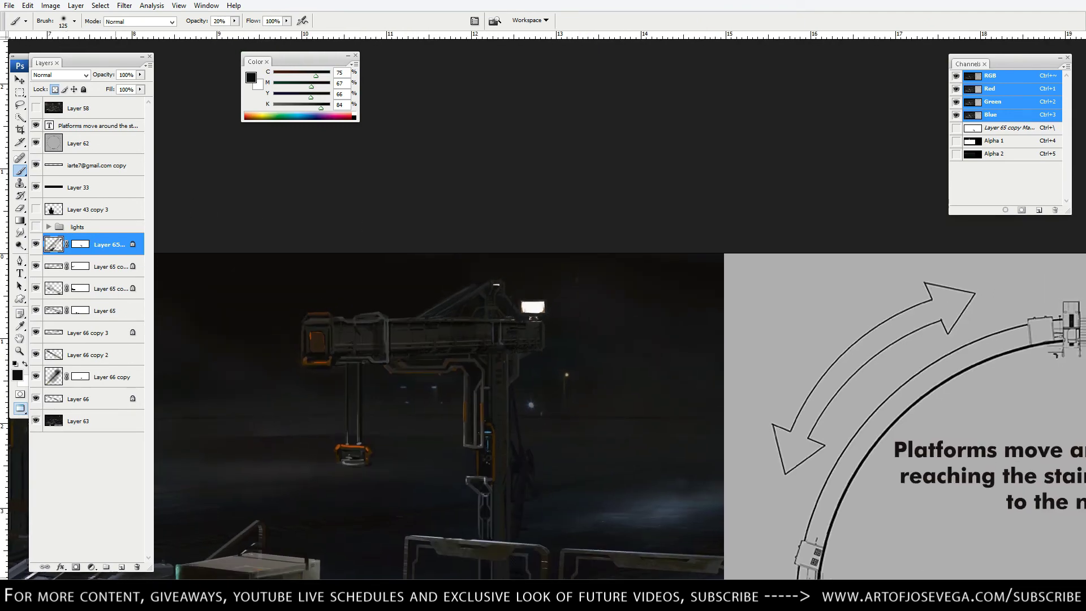
left_click(121, 567)
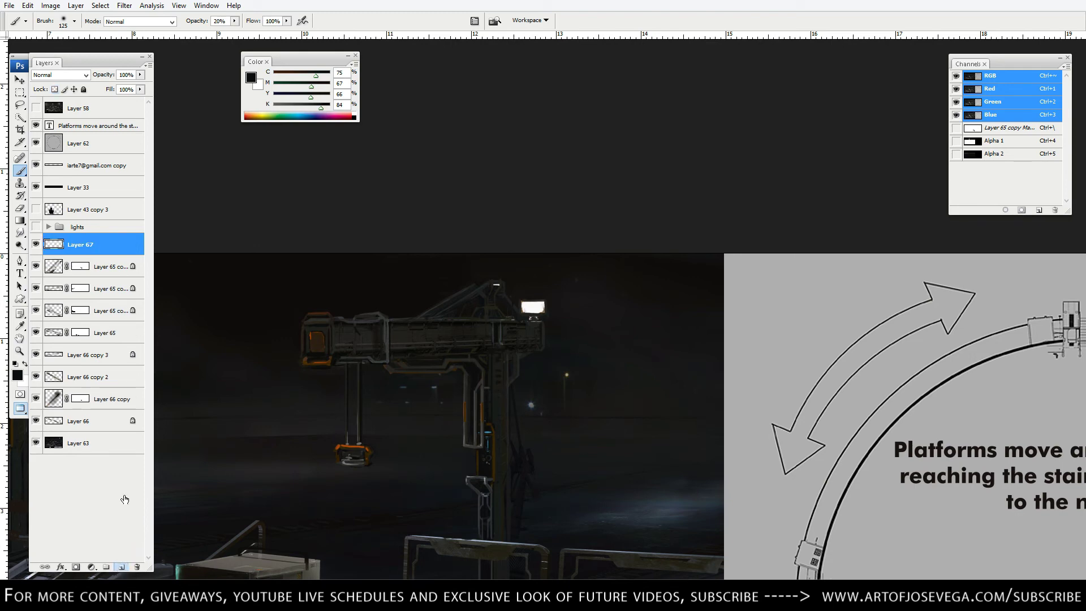
left_click(59, 74)
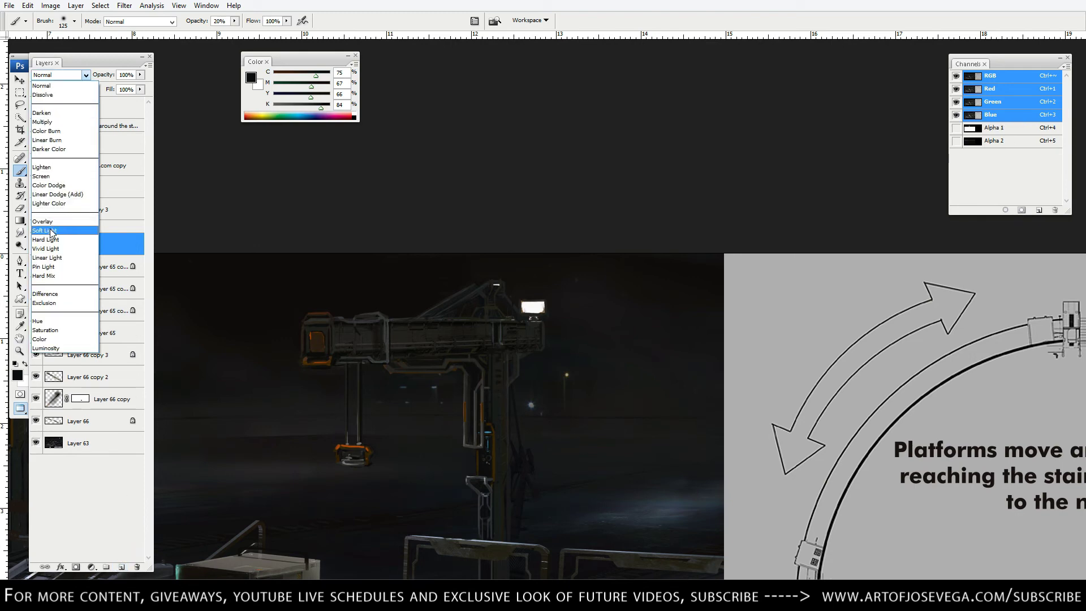
left_click(50, 239)
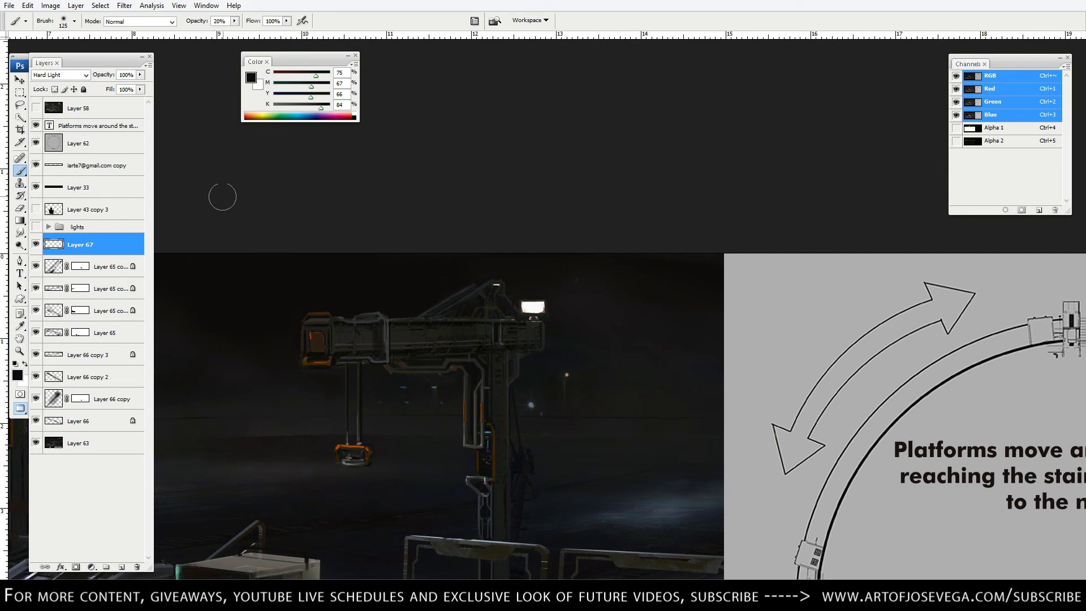
left_click_drag(441, 328, 436, 331)
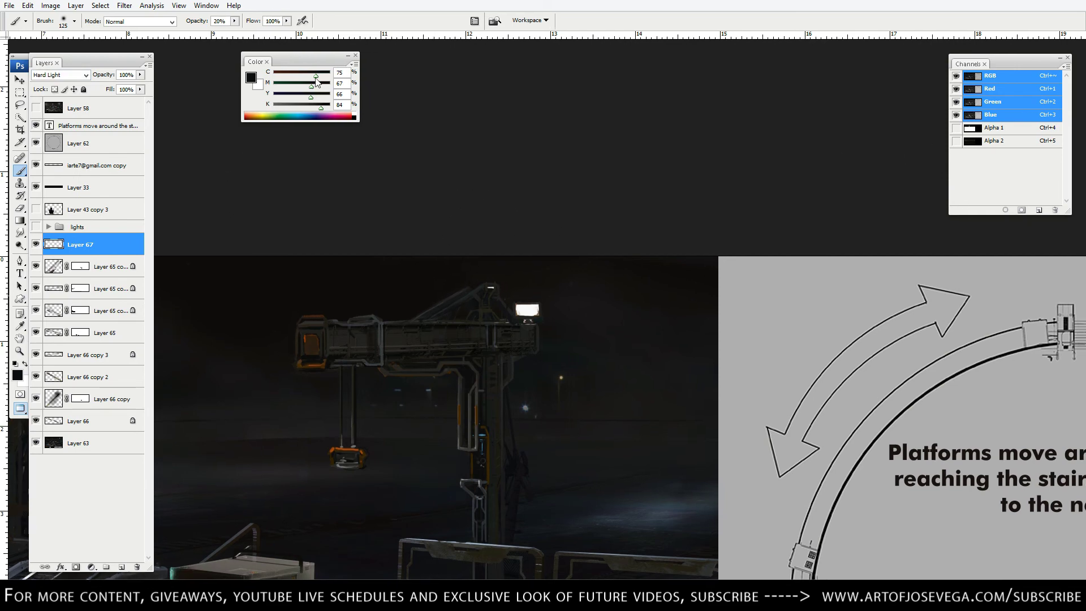